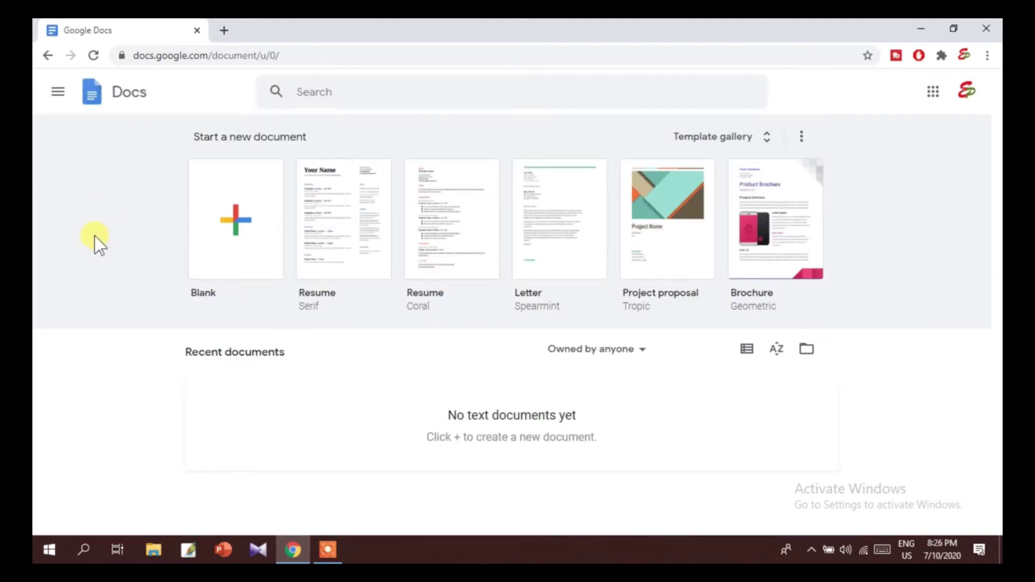
# - Switch from Google Docs to Google Forms and create a blank form from the template gallery
pyautogui.click(56, 97)
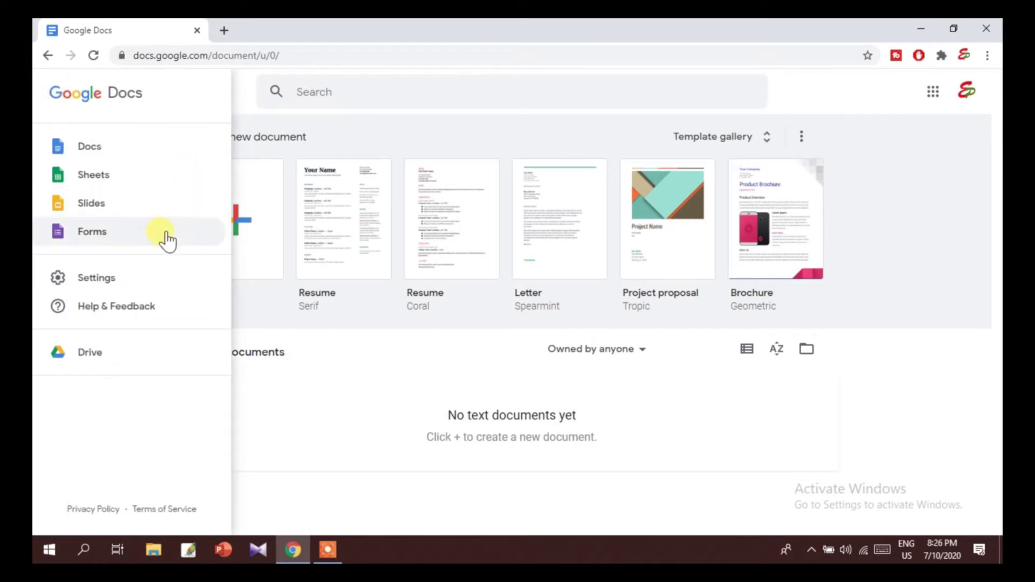
pyautogui.click(107, 233)
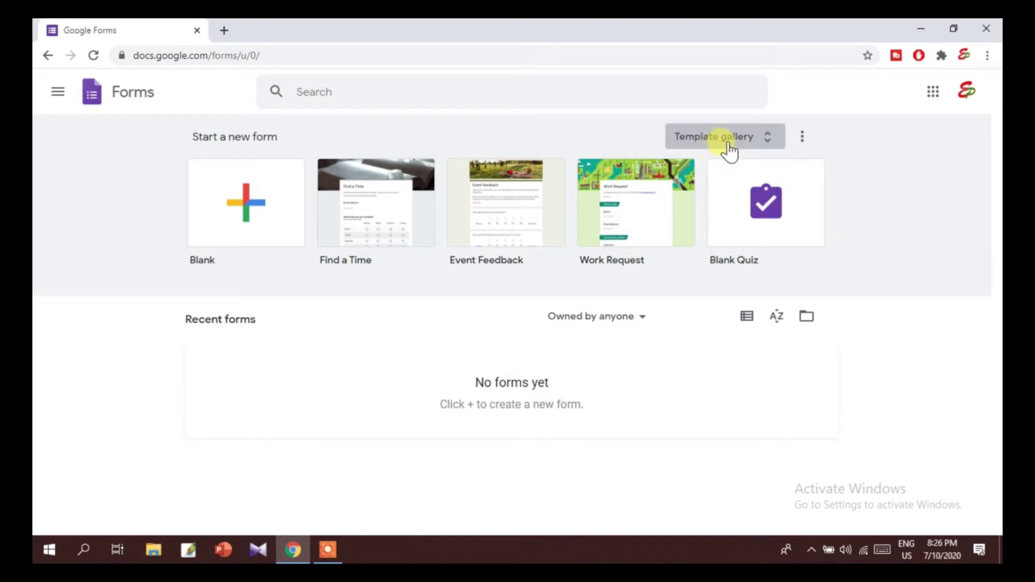
pyautogui.click(753, 139)
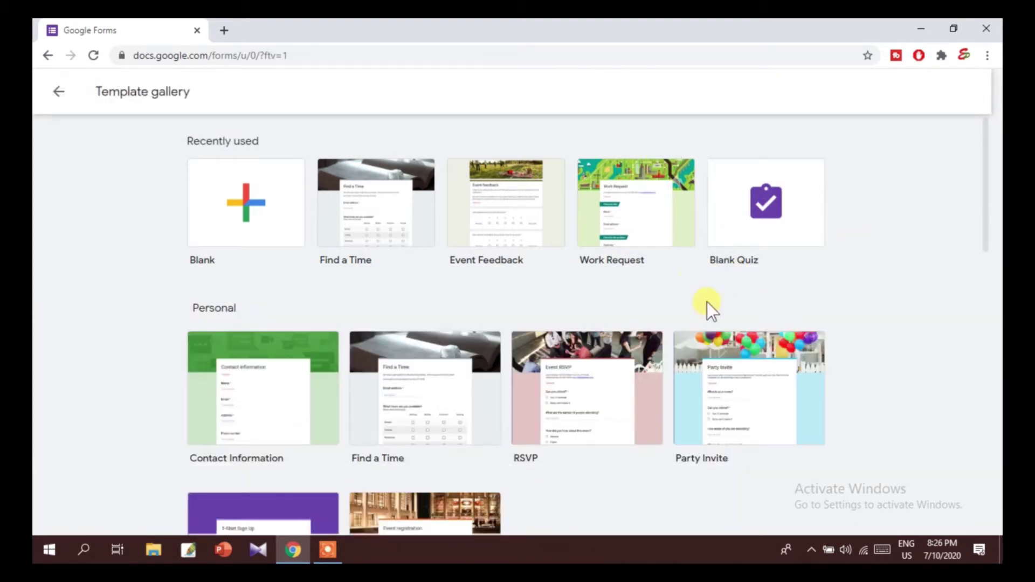
pyautogui.scroll(-10, 707, 303)
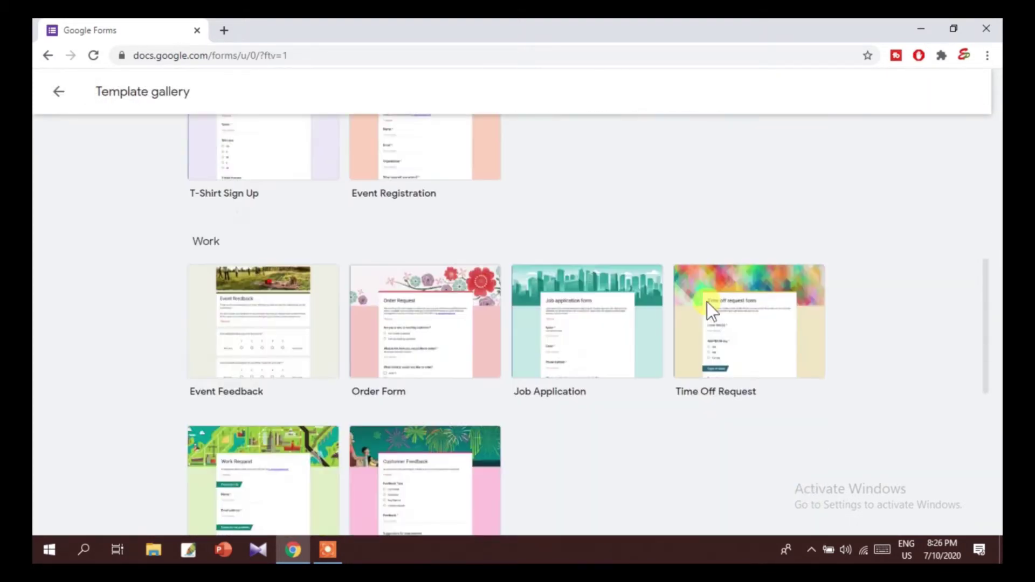
pyautogui.scroll(-5, 706, 302)
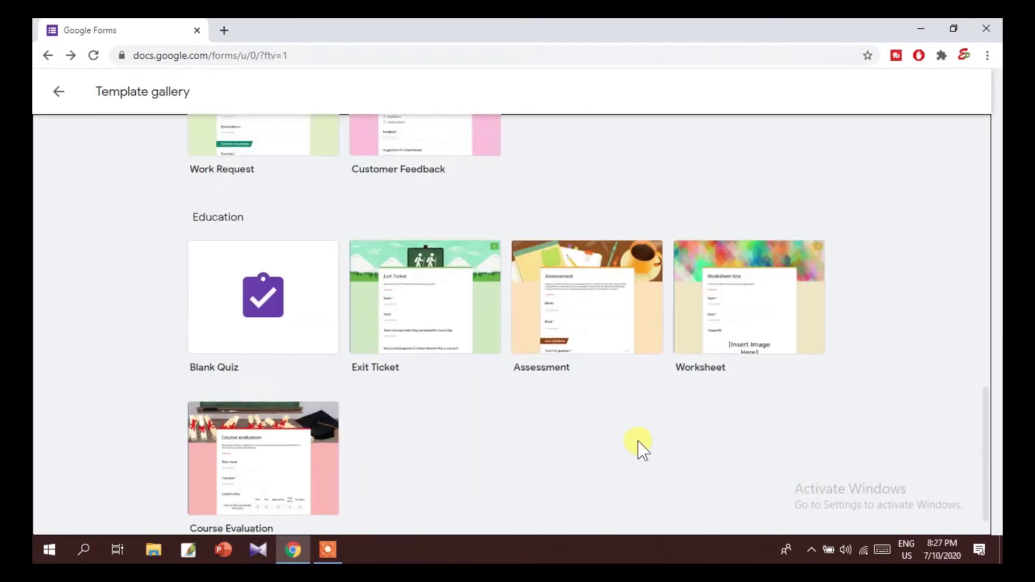
pyautogui.scroll(12, 638, 441)
pyautogui.click(220, 197)
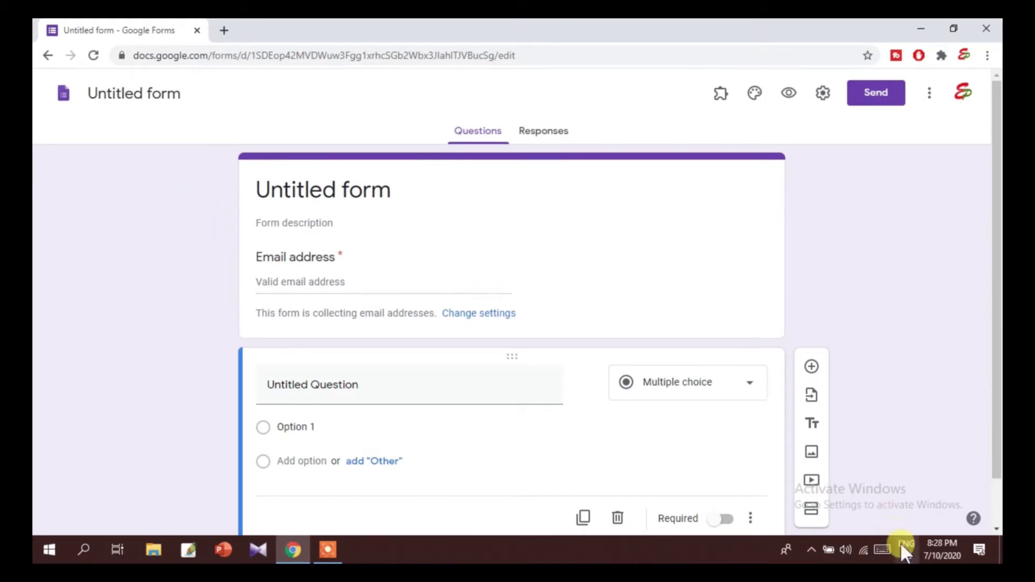
# - Set the form's header to the multicolored yarn strands image from the Work and School themes
pyautogui.click(753, 95)
pyautogui.click(811, 245)
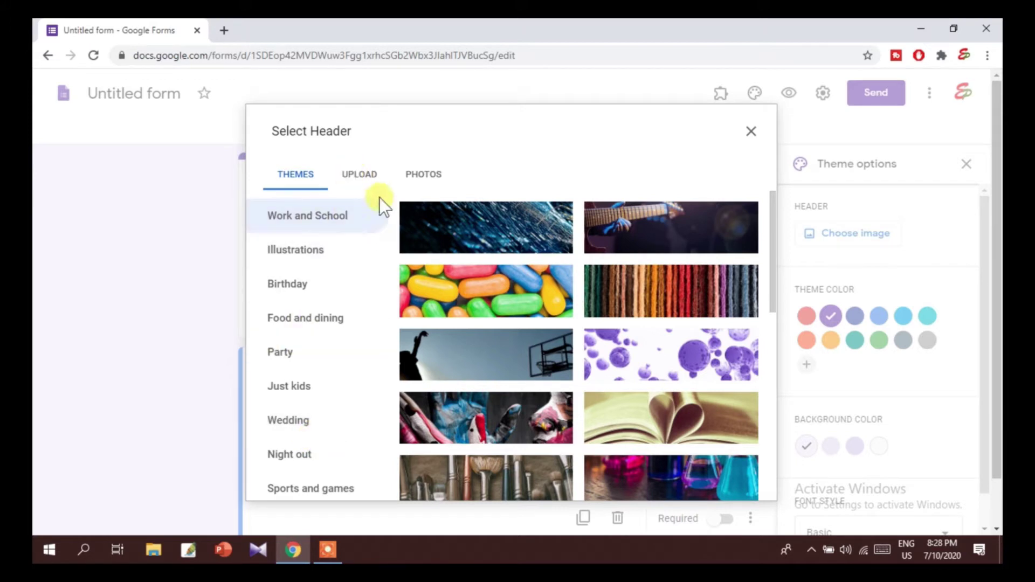
pyautogui.click(361, 177)
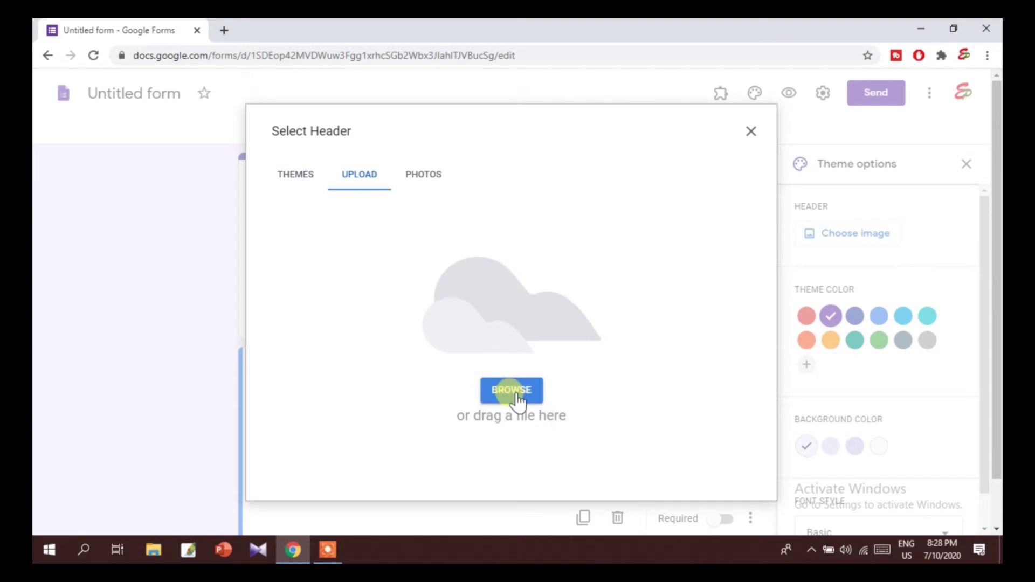
pyautogui.click(300, 177)
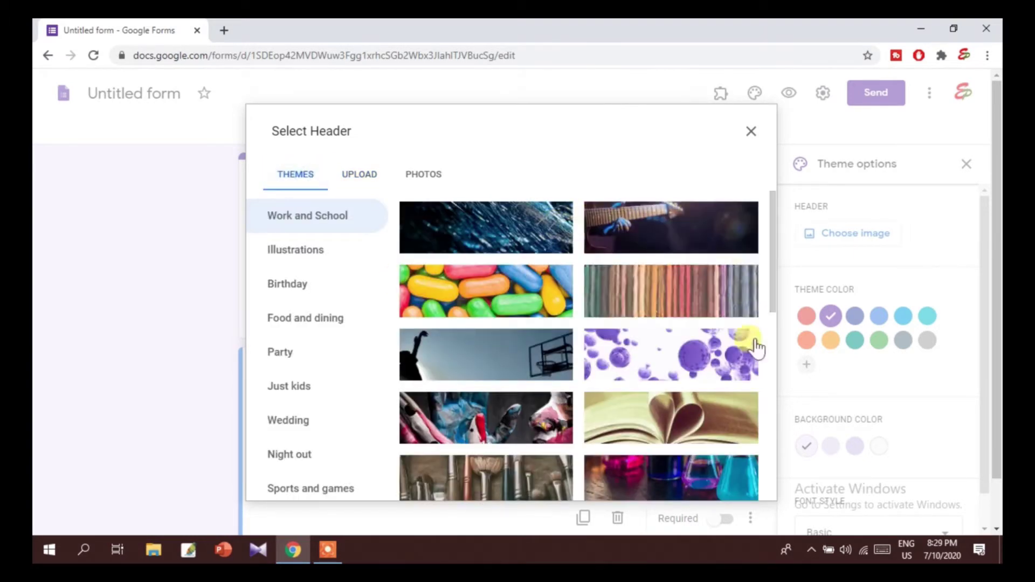
pyautogui.click(647, 302)
pyautogui.click(744, 483)
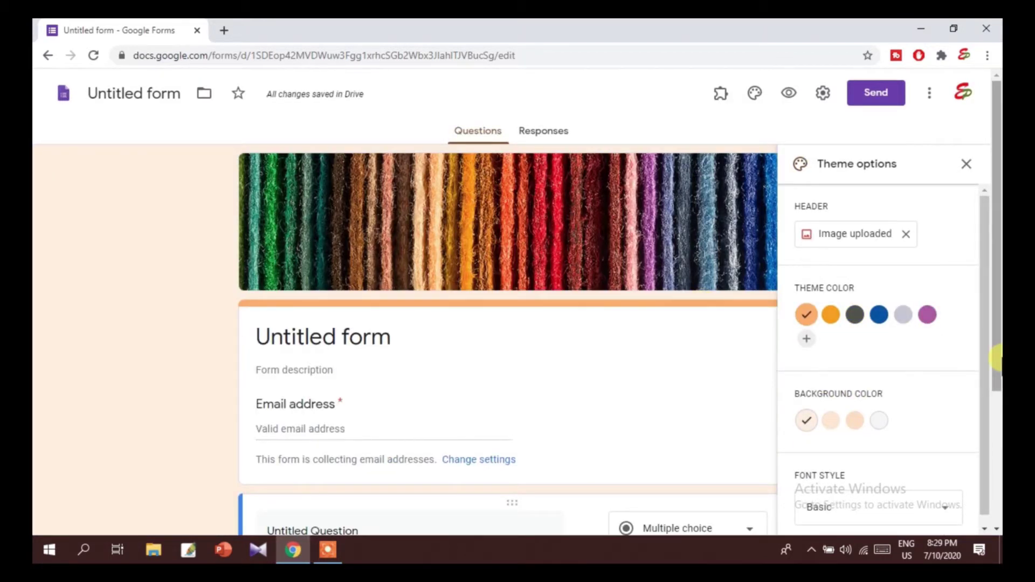
# - Set the form's theme color to purple and its background color to light gray
pyautogui.click(855, 315)
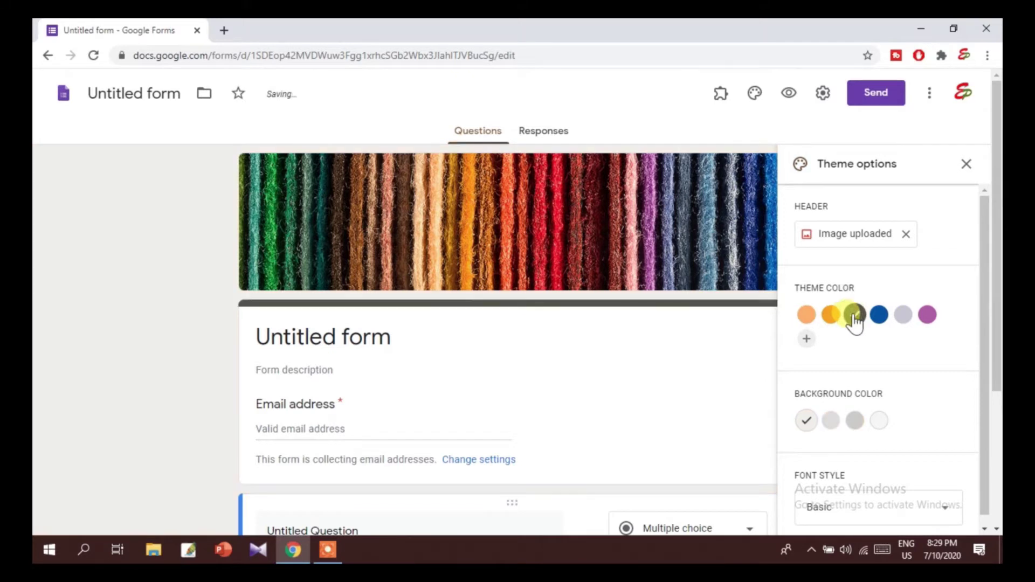
pyautogui.click(927, 314)
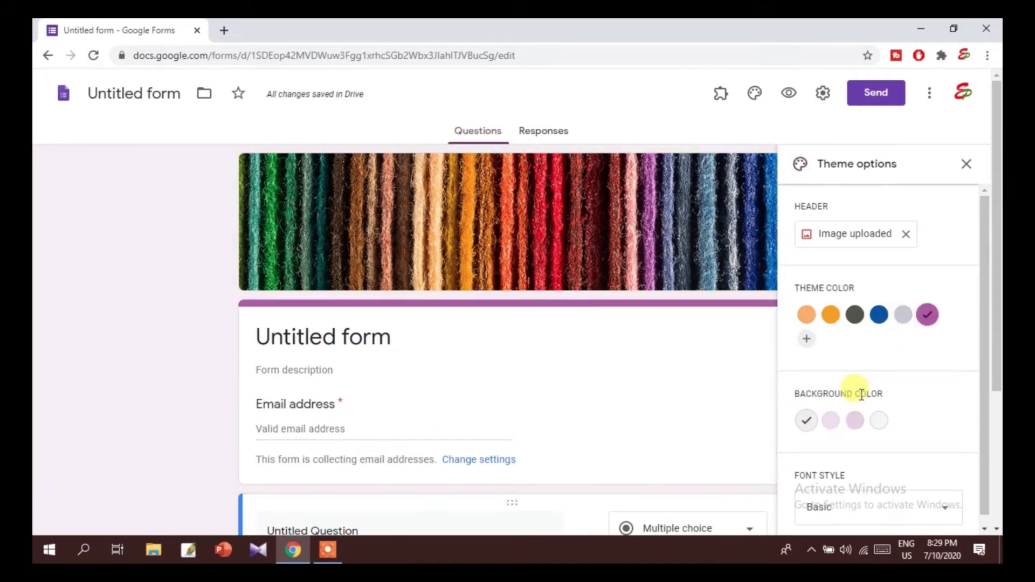
pyautogui.scroll(-1, 868, 415)
pyautogui.click(857, 414)
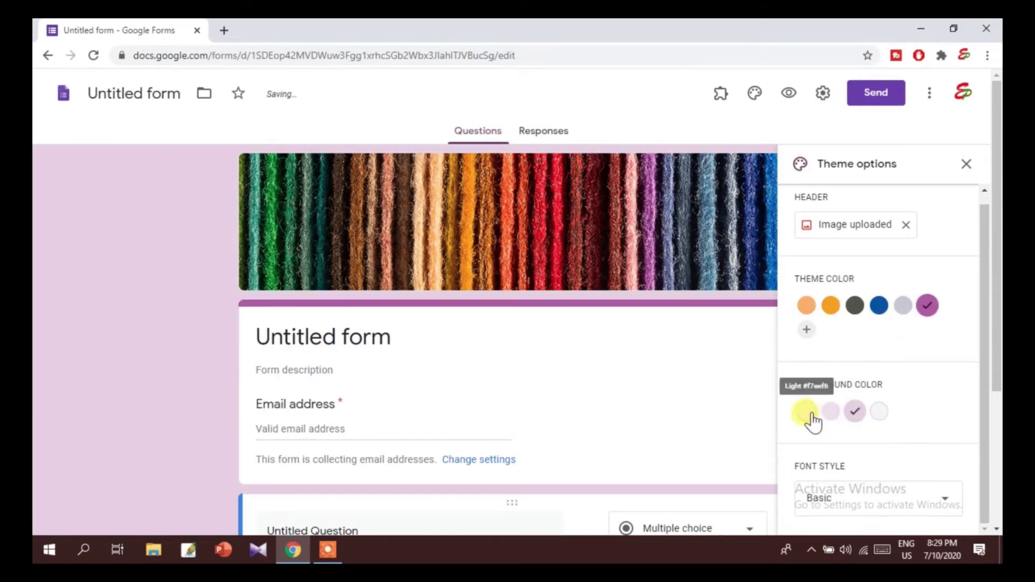
pyautogui.click(810, 415)
pyautogui.click(878, 411)
# - Keep the font style as Basic and close the theme options
pyautogui.scroll(-3, 841, 368)
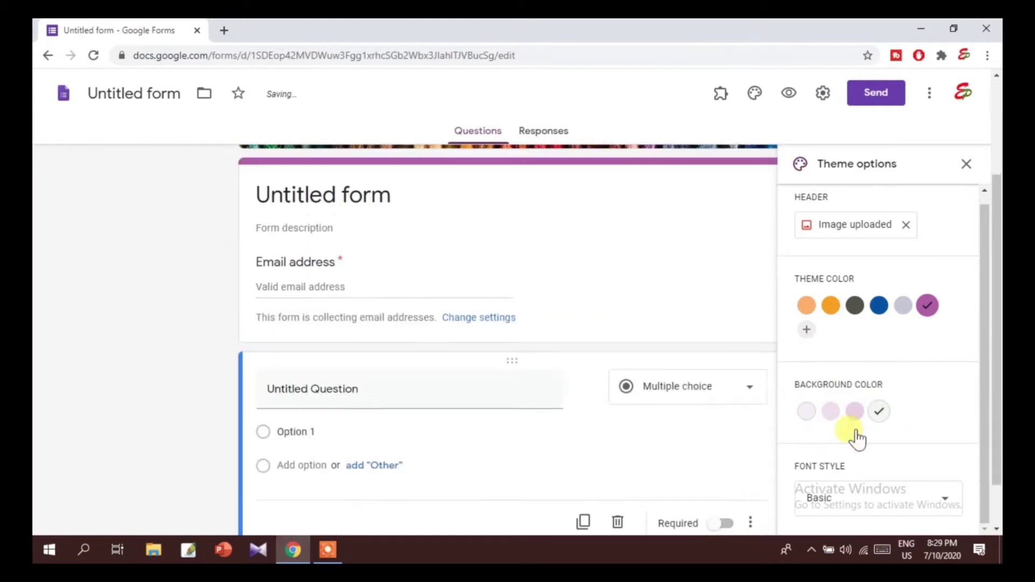
pyautogui.click(947, 503)
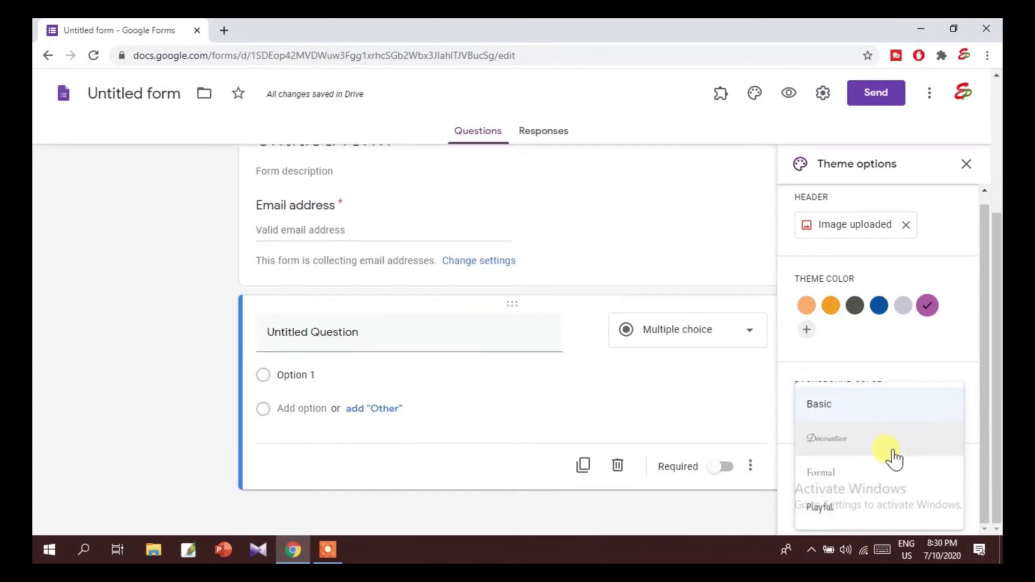
pyautogui.click(848, 414)
pyautogui.click(605, 347)
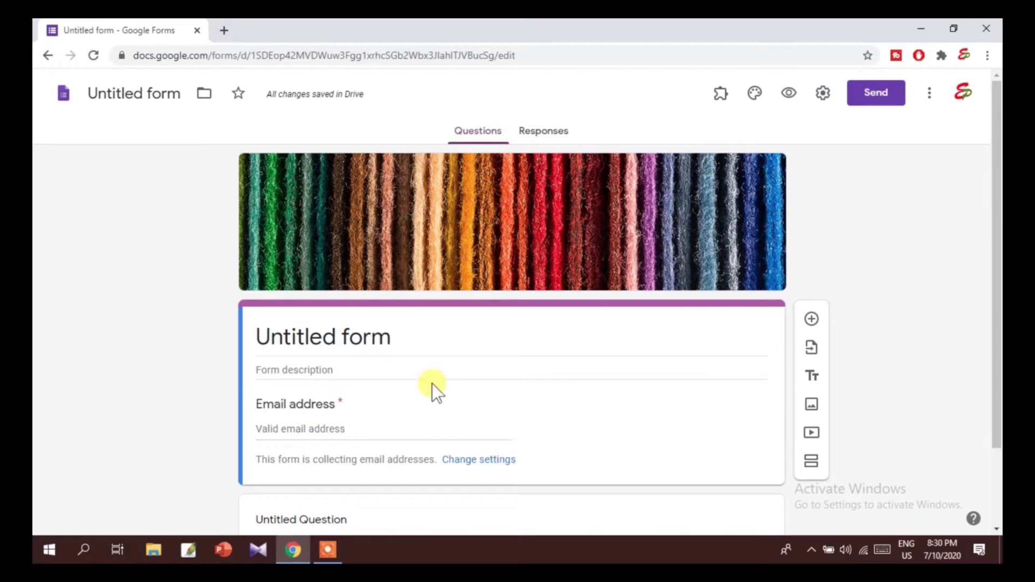
# - Replace the form's title with "শিখি" and leave the form description empty
pyautogui.click(398, 335)
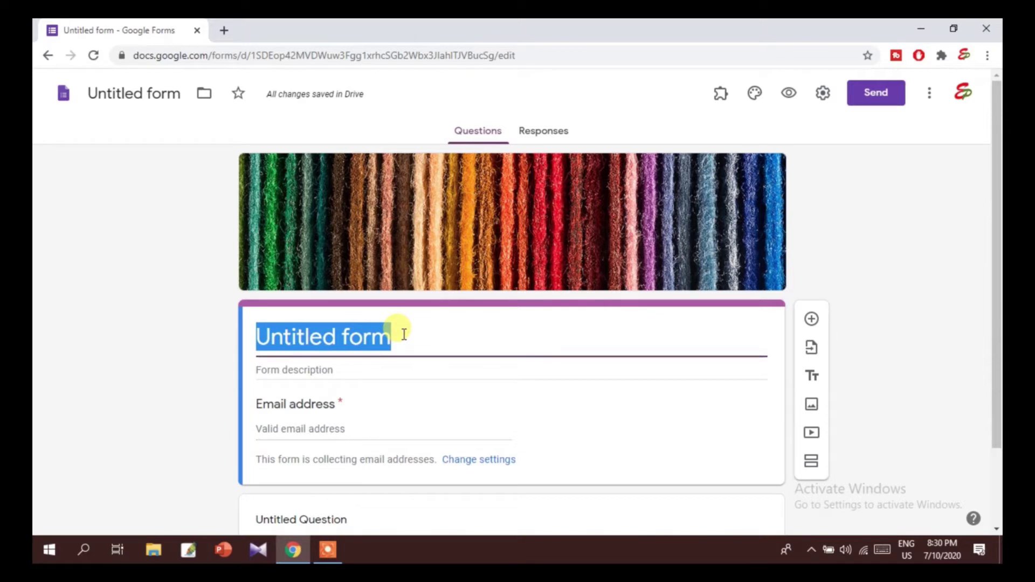
pyautogui.write('শিখি')
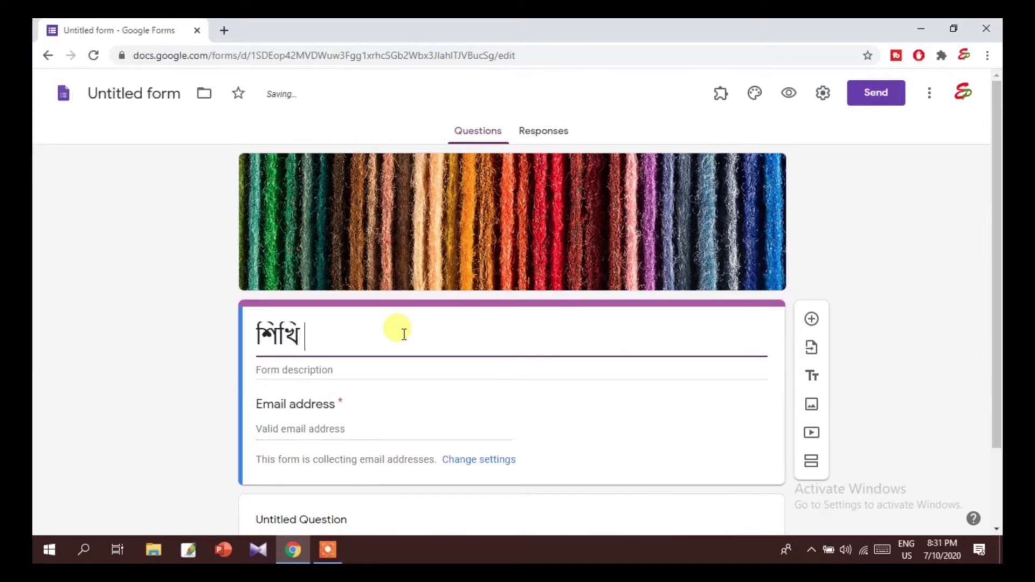
pyautogui.click(311, 370)
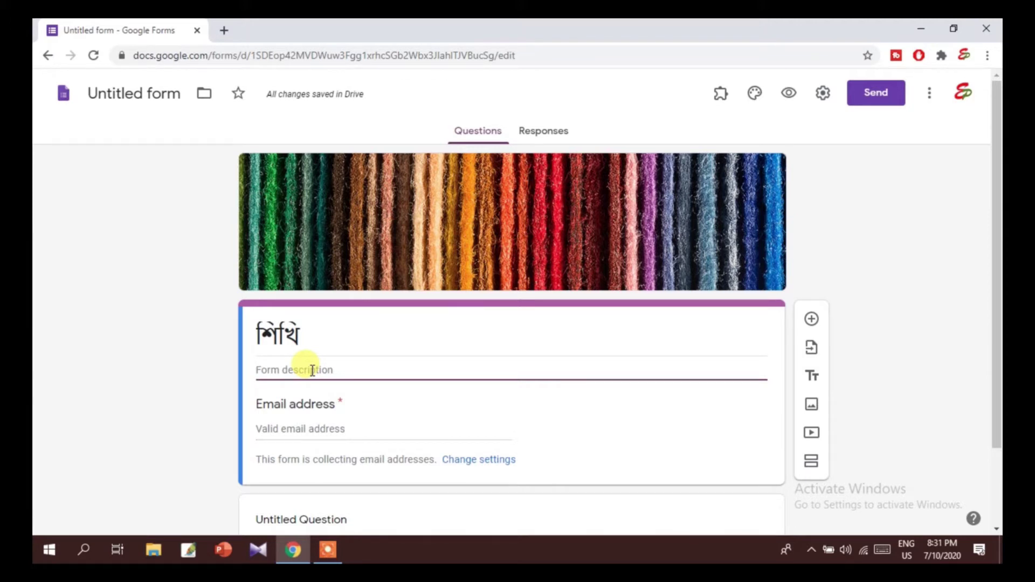
pyautogui.scroll(-2, 484, 364)
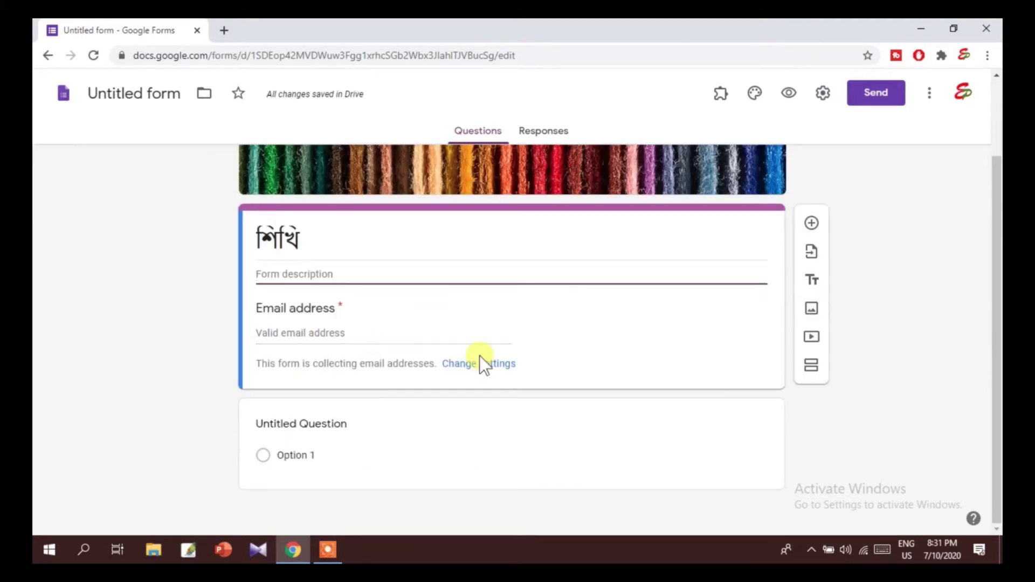
pyautogui.click(582, 371)
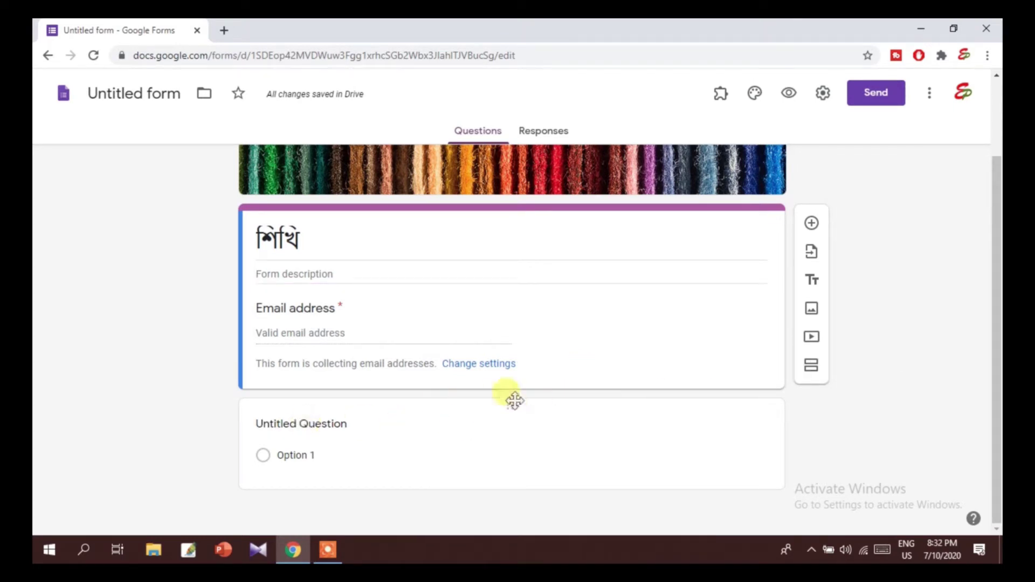
# - Change the untitled question's type to Date and title it "জন্ম তারিখ"
pyautogui.click(490, 412)
pyautogui.scroll(-2, 649, 378)
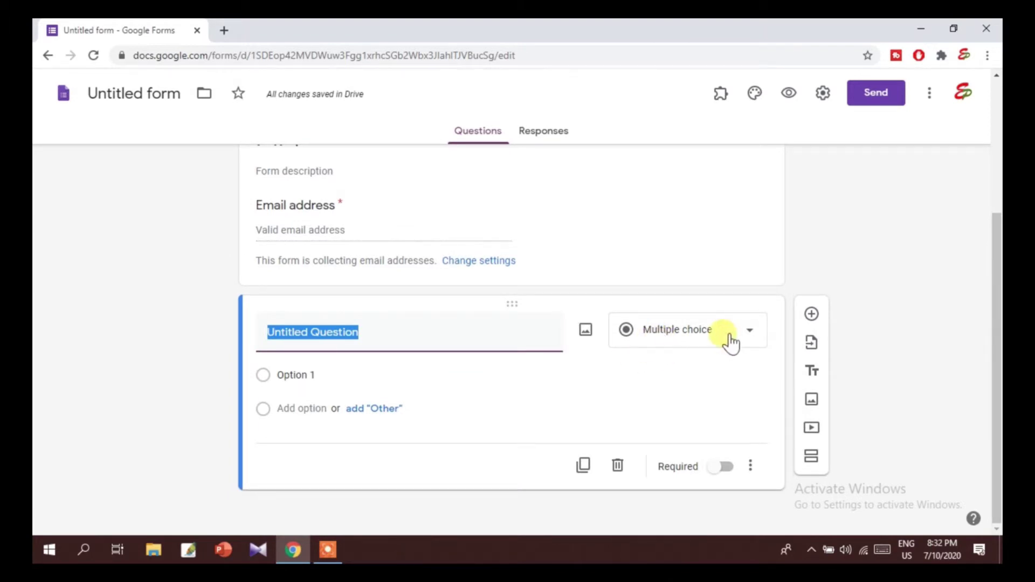
pyautogui.click(750, 338)
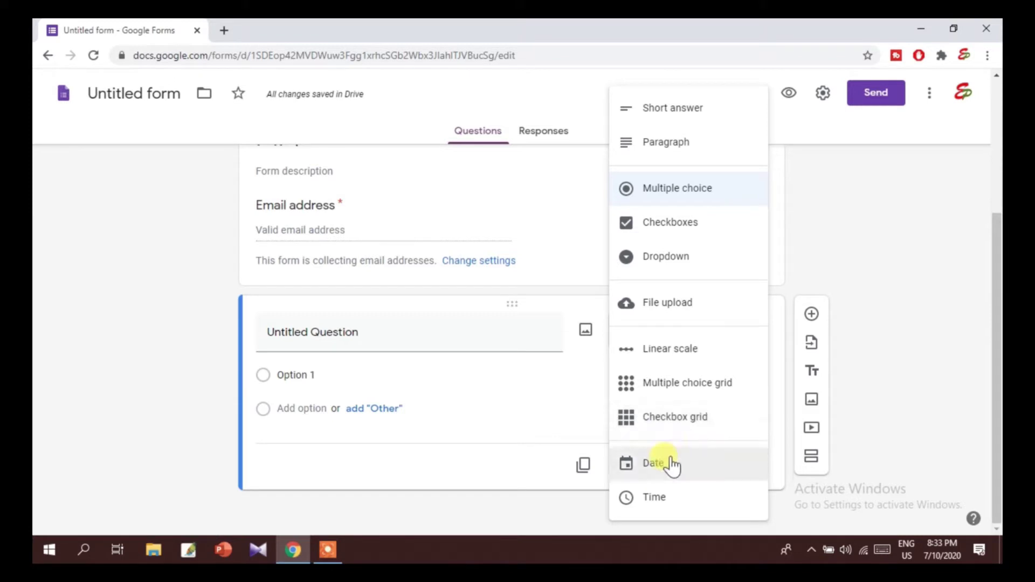
pyautogui.click(653, 463)
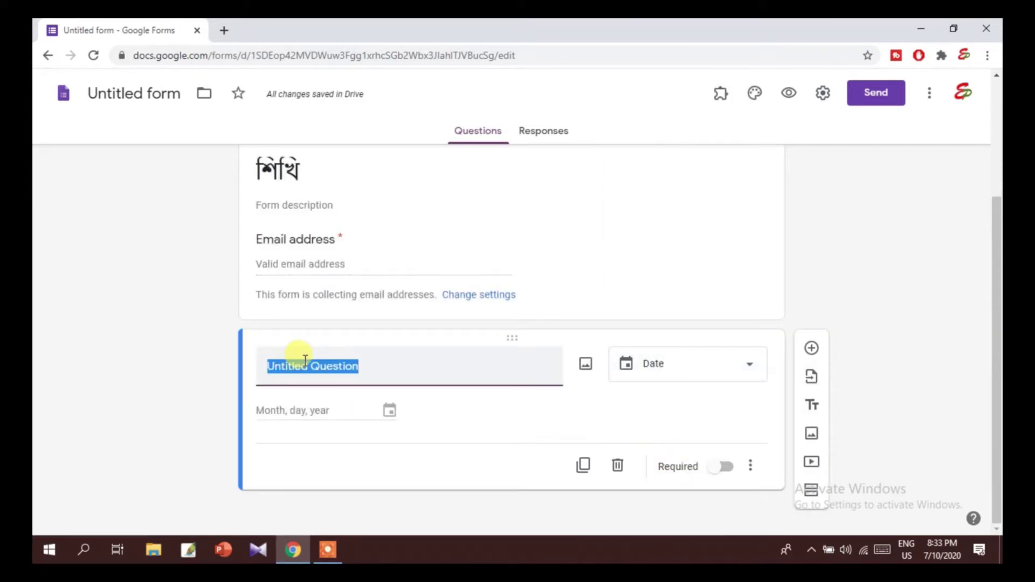
pyautogui.write('জন্ম তারিখ')
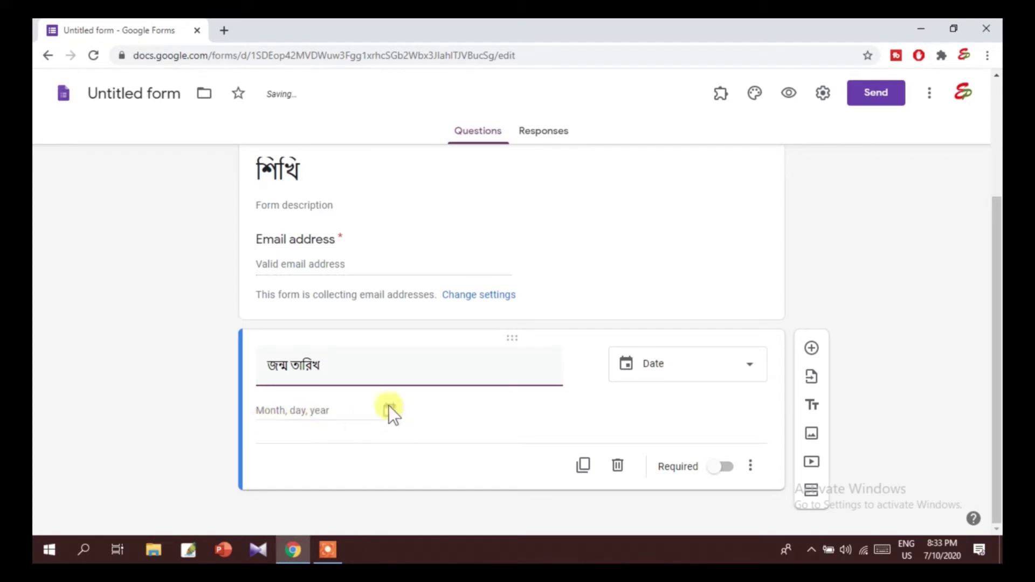
pyautogui.click(517, 464)
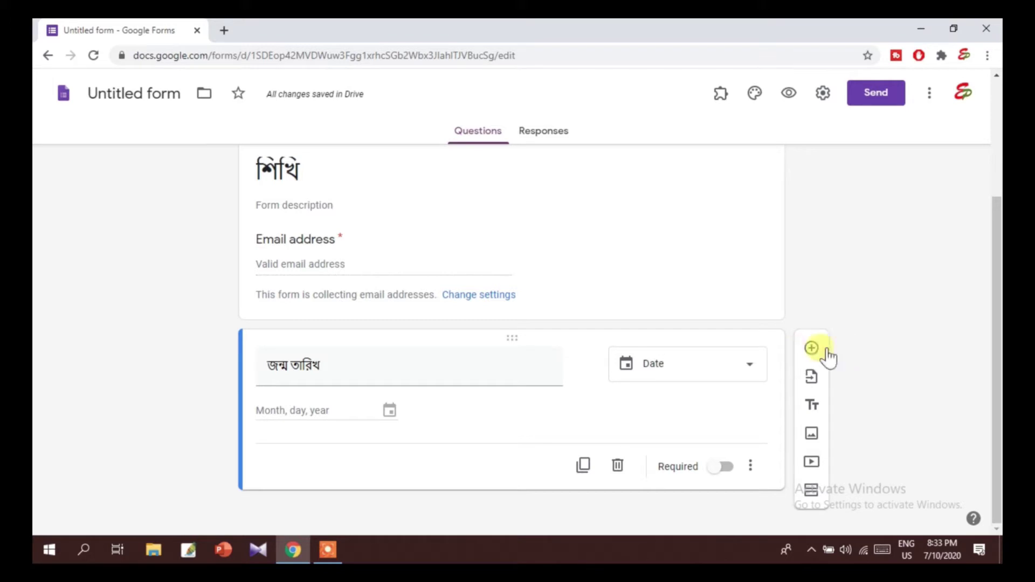
# - Duplicate the date question, change the copy's type to Short answer and title it "নাম"
pyautogui.click(584, 465)
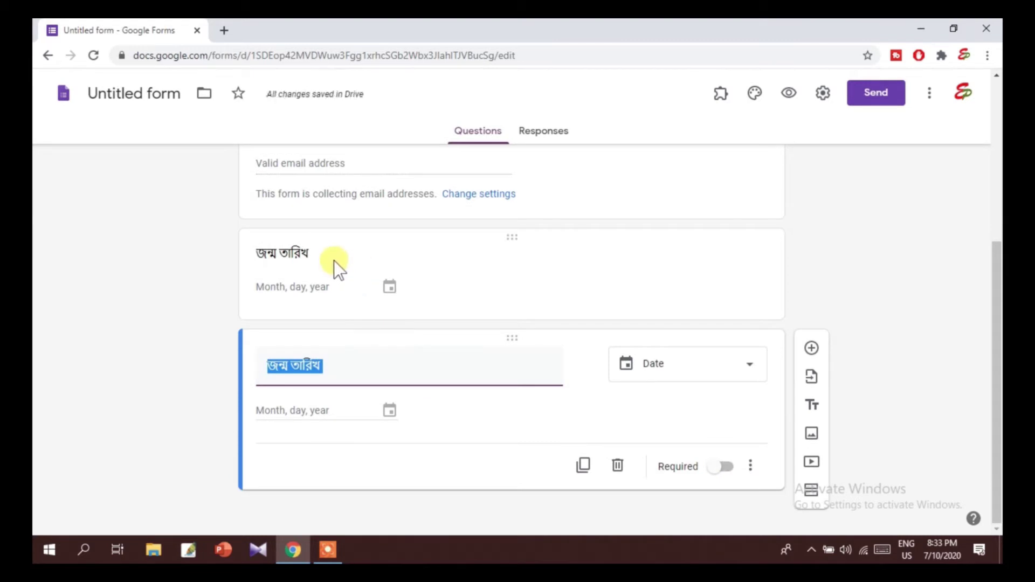
pyautogui.click(573, 400)
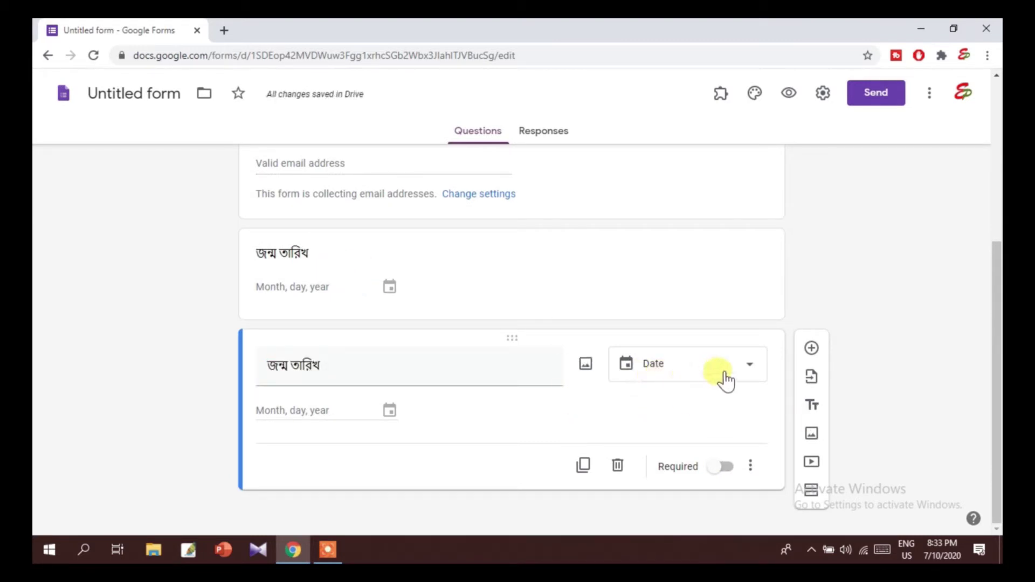
pyautogui.click(753, 374)
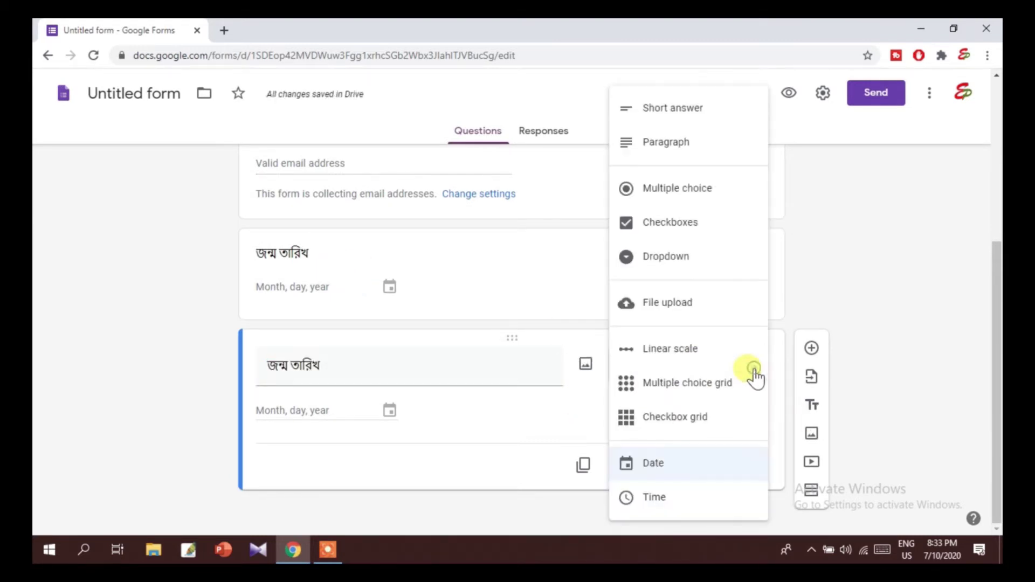
pyautogui.click(681, 116)
pyautogui.moveTo(323, 366); pyautogui.dragTo(275, 364)
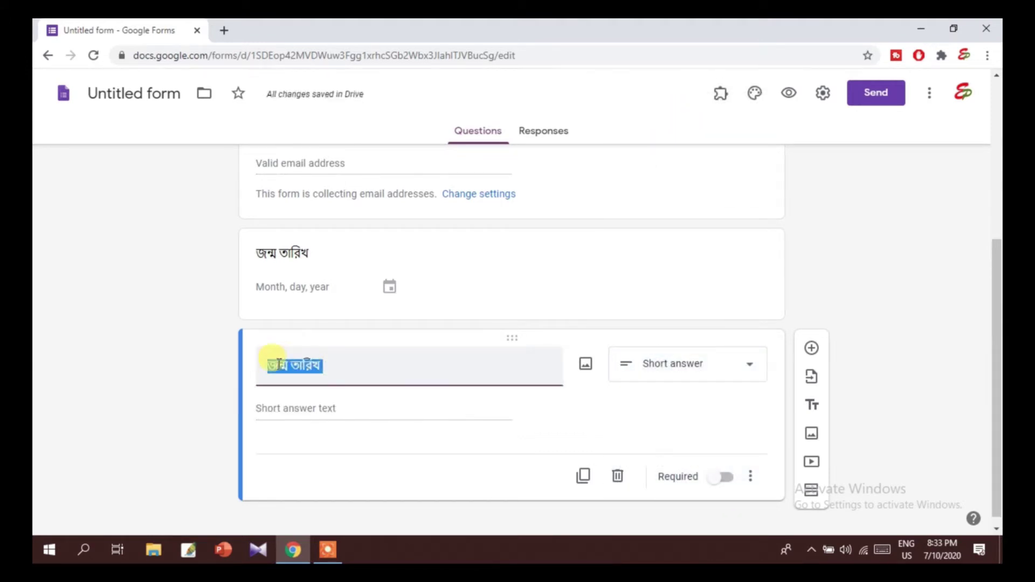
pyautogui.write('nam')
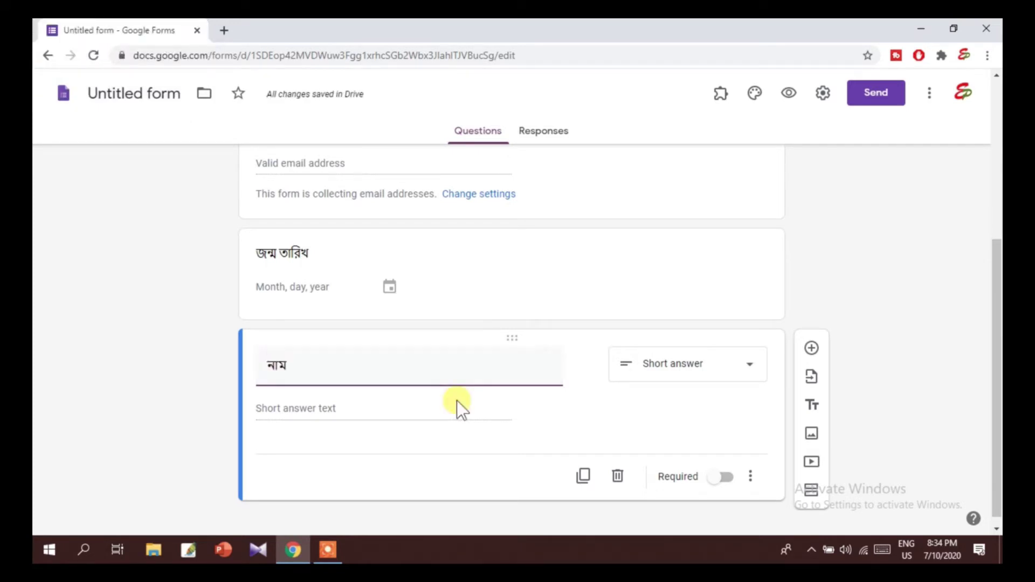
pyautogui.scroll(-1, 457, 400)
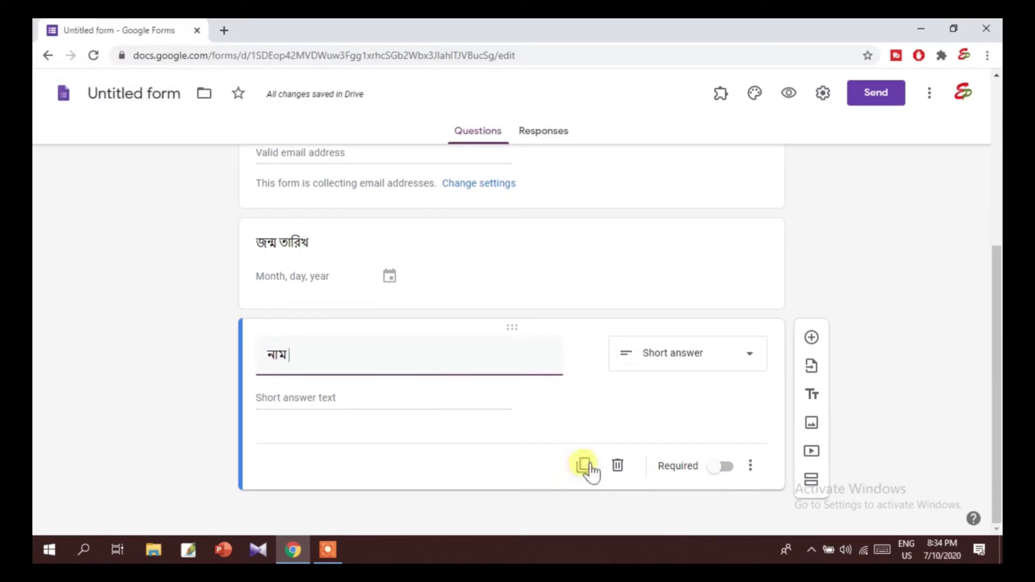
# - Add a new question titled "ঠিকানা" and set its type to Paragraph
pyautogui.click(811, 337)
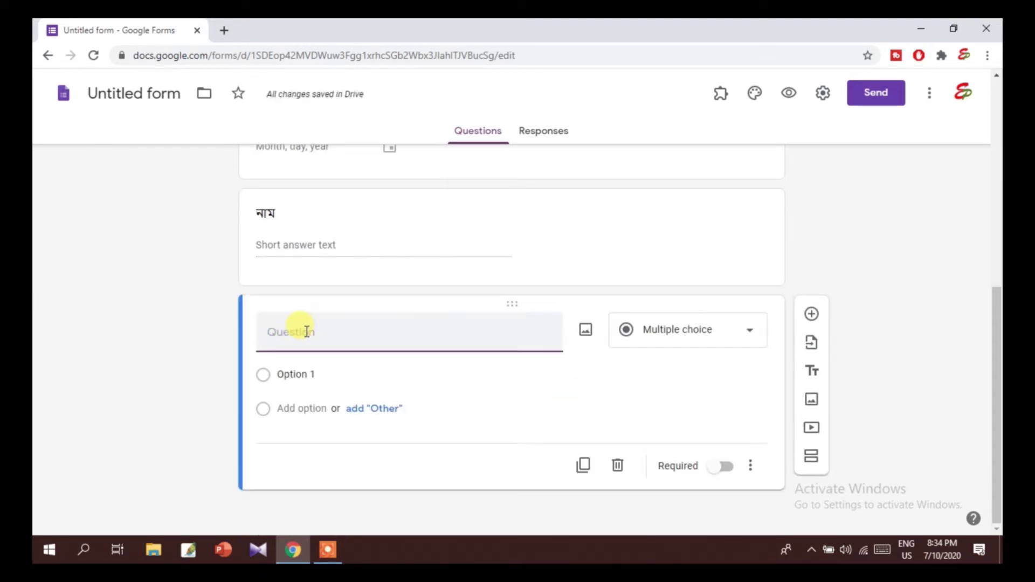
pyautogui.write('ঠিকানা')
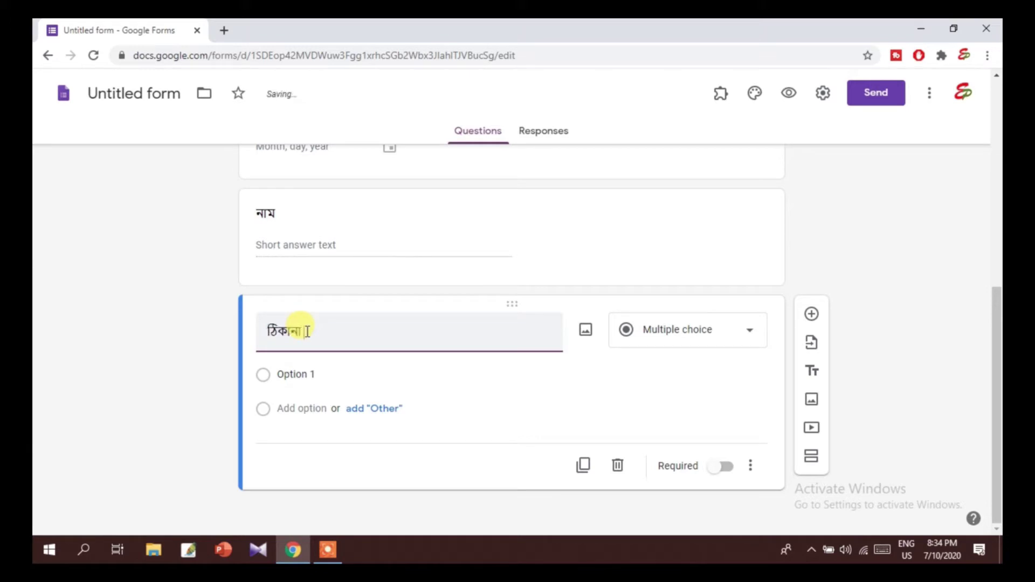
pyautogui.click(755, 337)
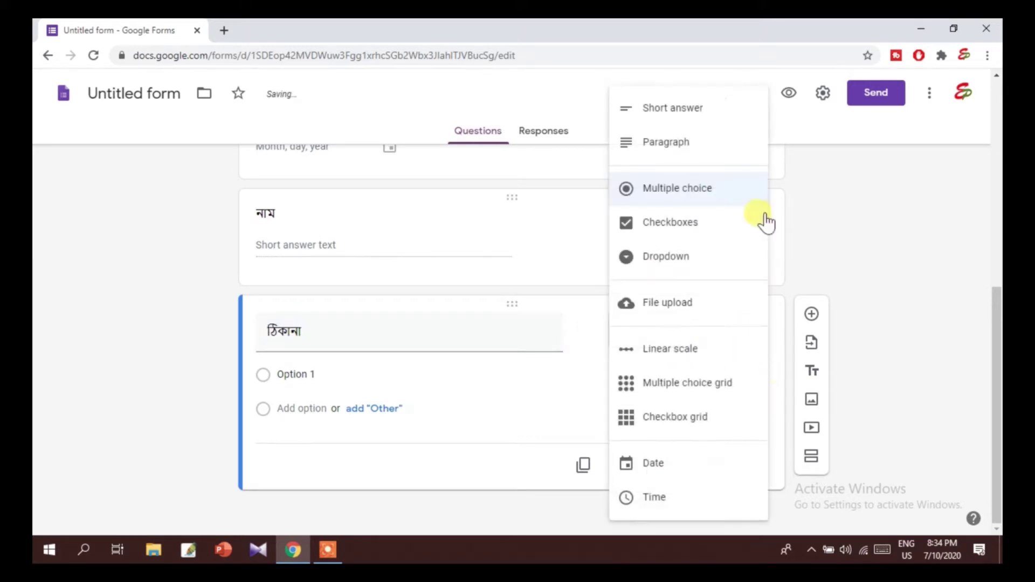
pyautogui.click(692, 144)
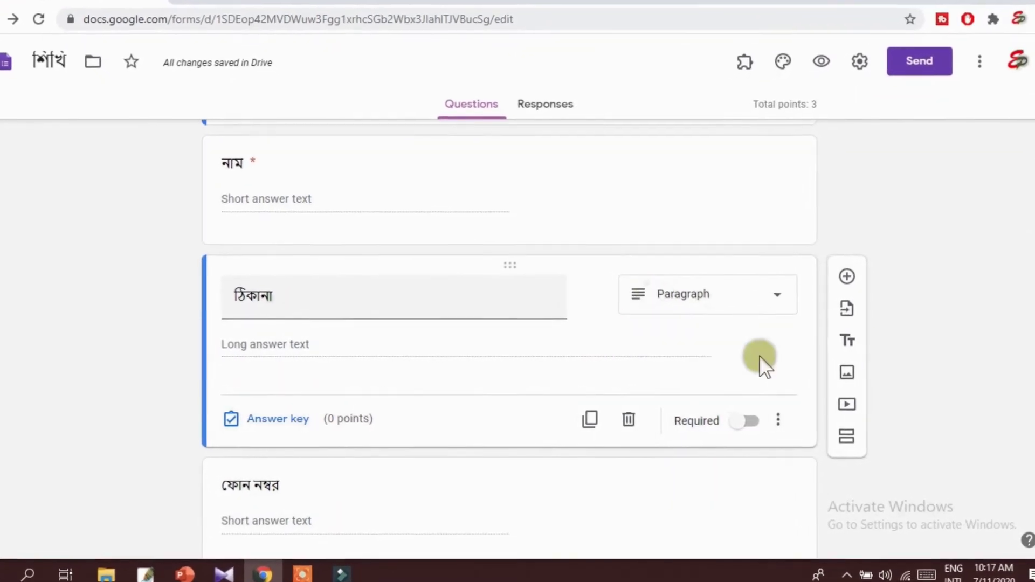
# - Add response validation to the "ঠিকানা" question by length, with a minimum character count of 30
pyautogui.click(781, 426)
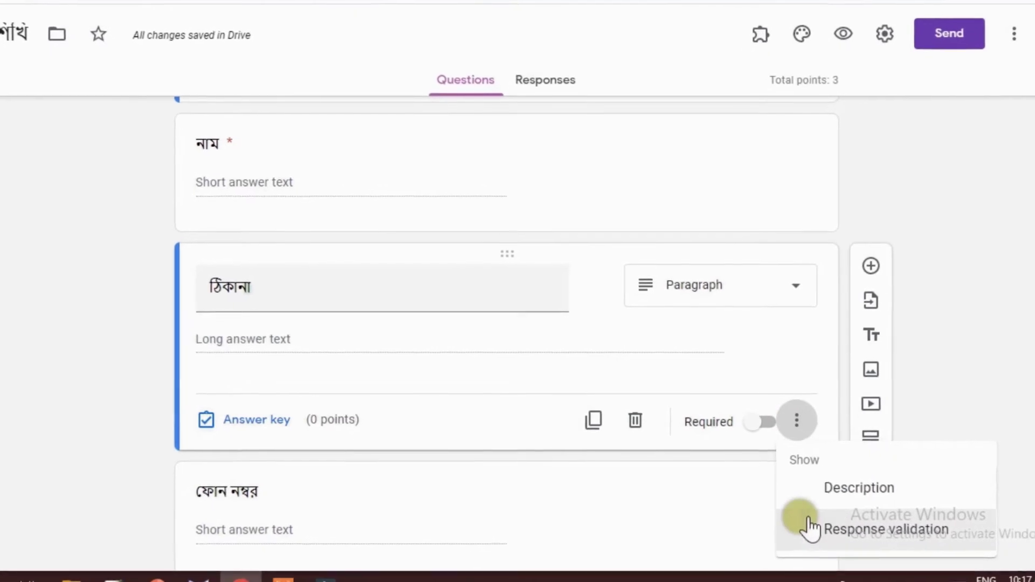
pyautogui.click(763, 521)
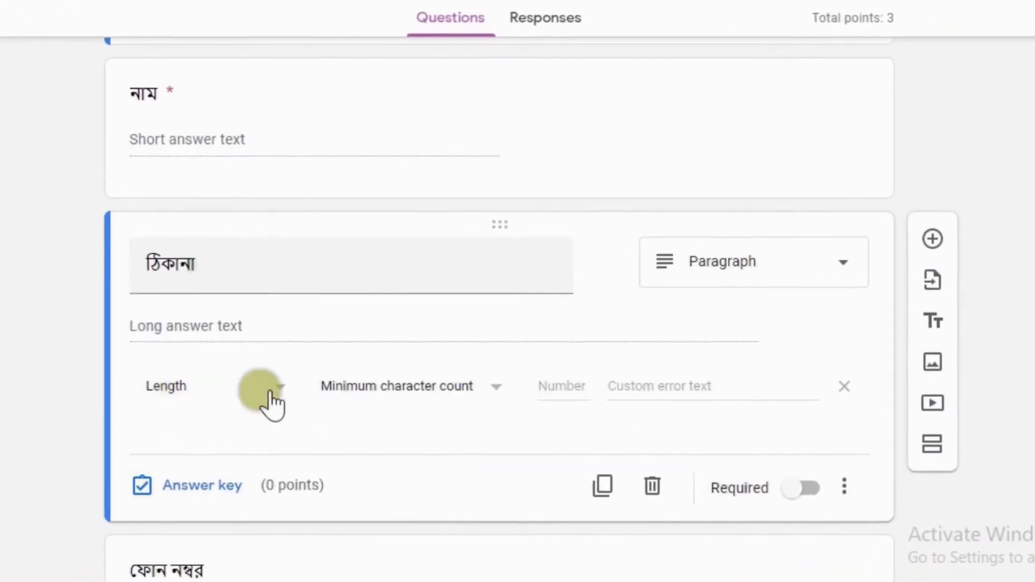
pyautogui.click(494, 389)
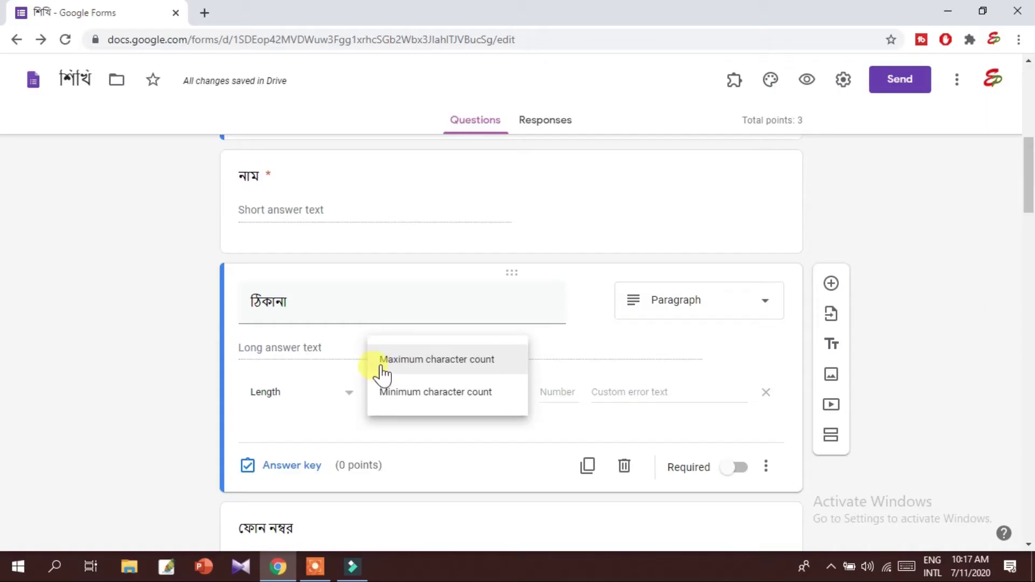
pyautogui.click(431, 389)
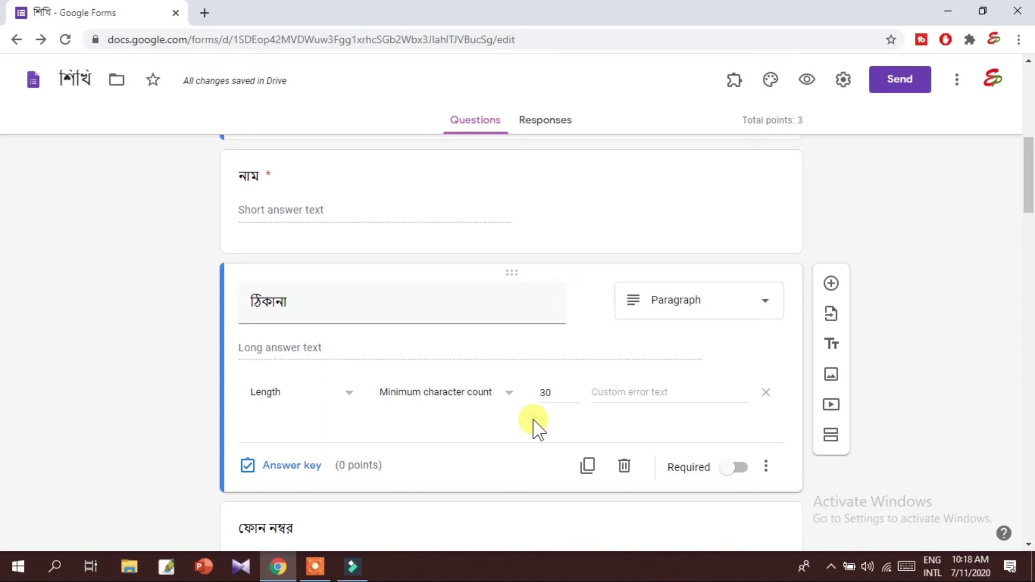
# - Change the "ঠিকানা" question's length validation to a maximum character count of 150
pyautogui.click(458, 391)
pyautogui.click(435, 358)
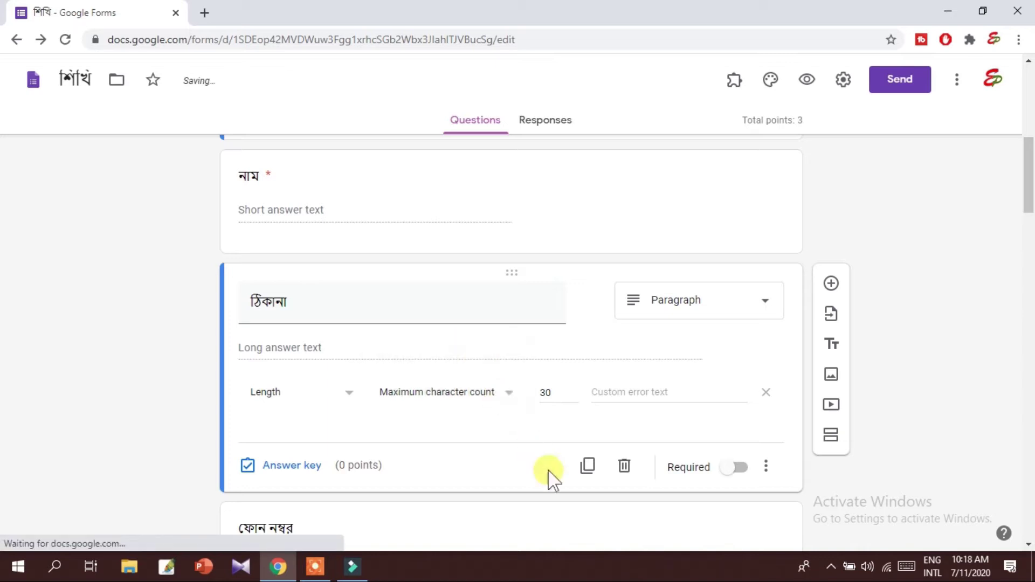
pyautogui.click(546, 391)
pyautogui.doubleClick(544, 392)
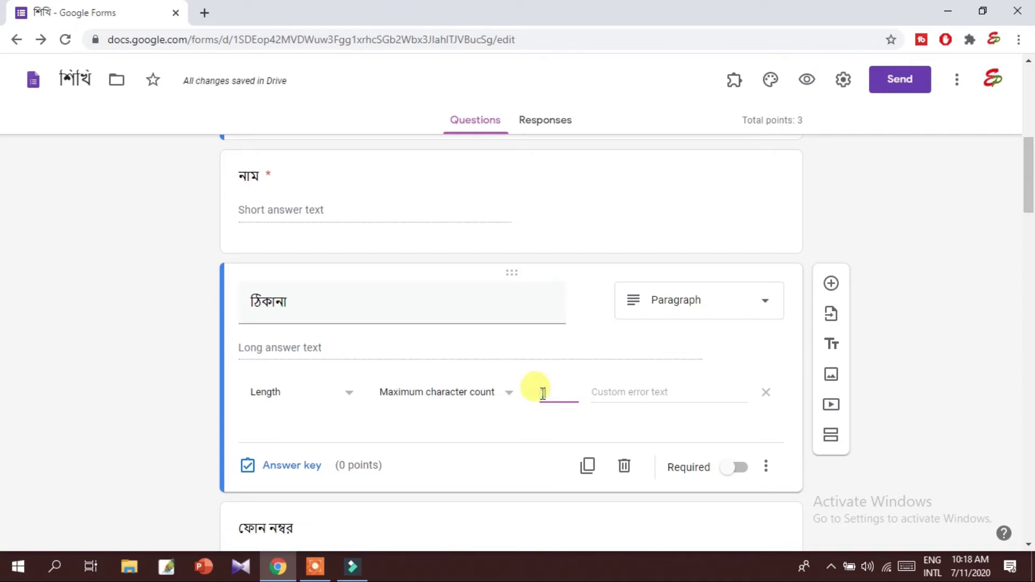
pyautogui.write('150')
pyautogui.click(524, 427)
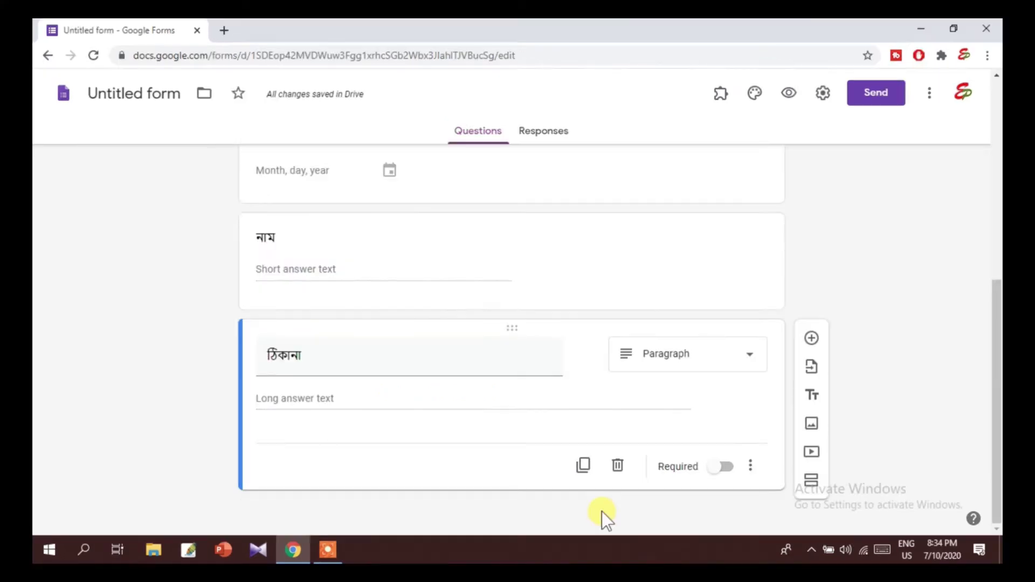
# - Add a Multiple choice question titled "বাংলাদেশ সরকার ঘোষিত সংক্রামক ব্যাধি কতটি ?"
pyautogui.click(812, 338)
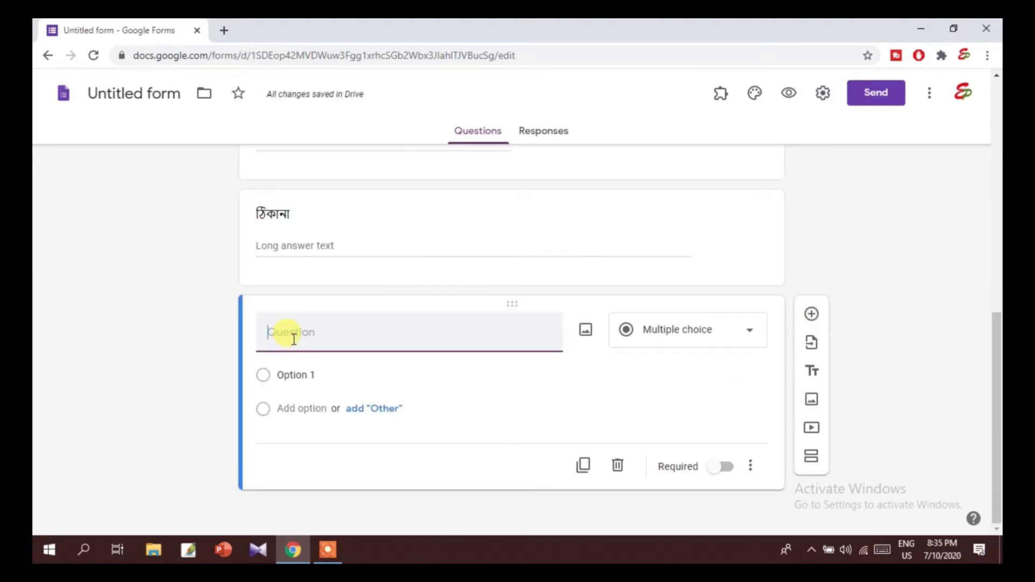
pyautogui.write('বাংলাদেশ সরকার ঘোষিত সংক্রামক ব্যাধি কতটি ?')
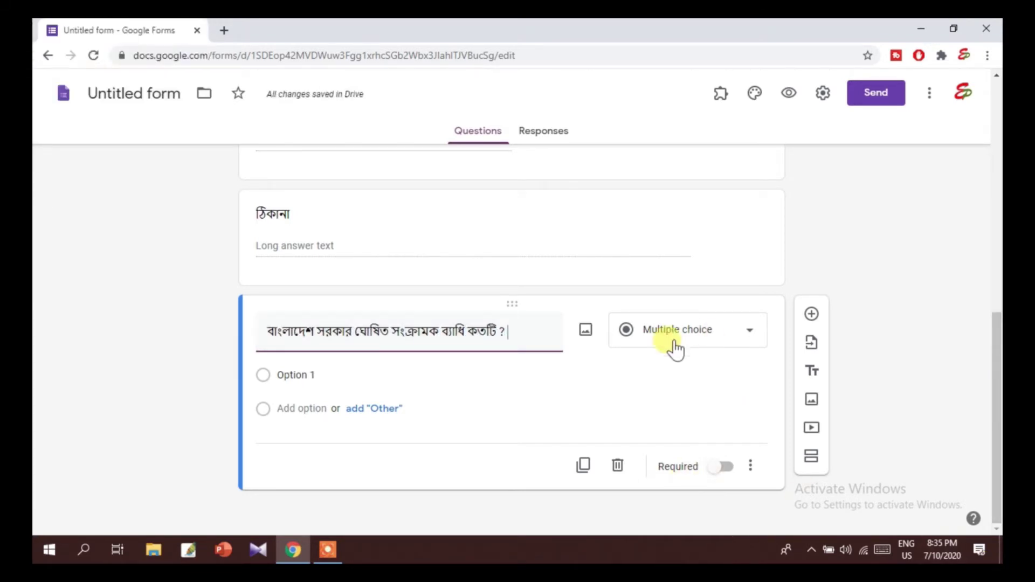
pyautogui.click(750, 331)
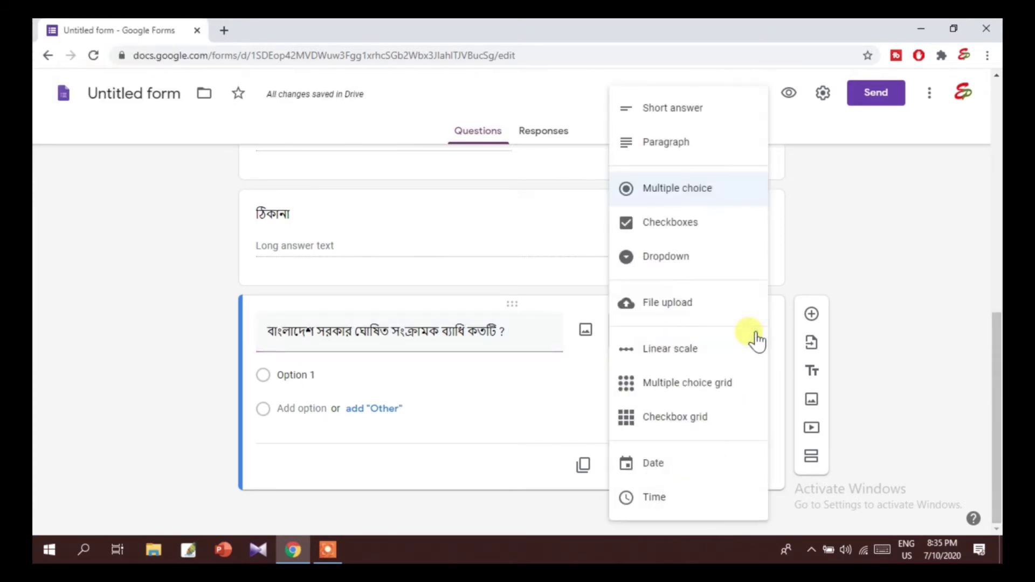
pyautogui.click(674, 185)
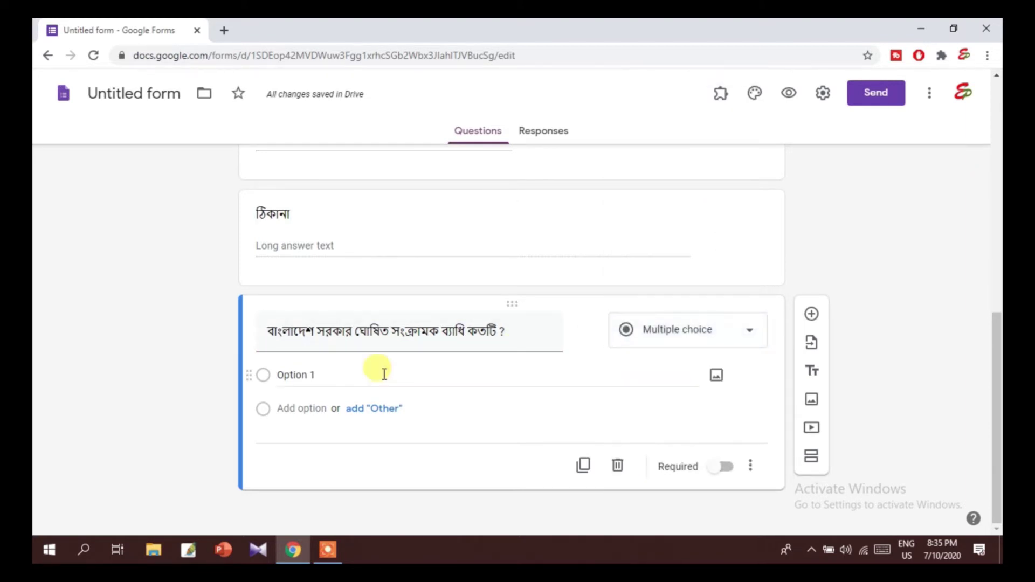
# - Give the multiple choice question the four options "২৩ টি", "২৪ টি", "২৫ টি" and "২৬ টি"
pyautogui.click(297, 374)
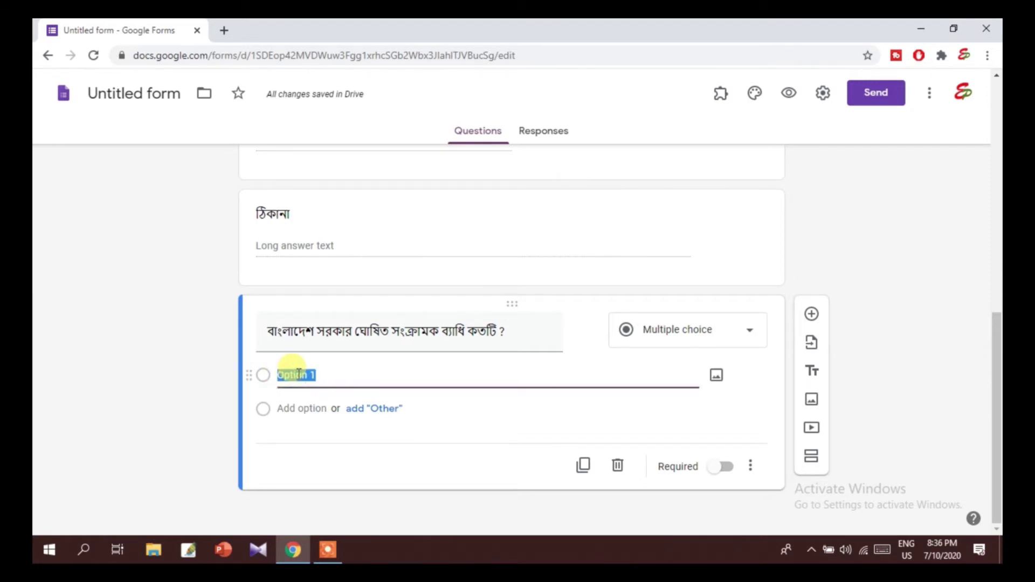
pyautogui.write('২৩ টি')
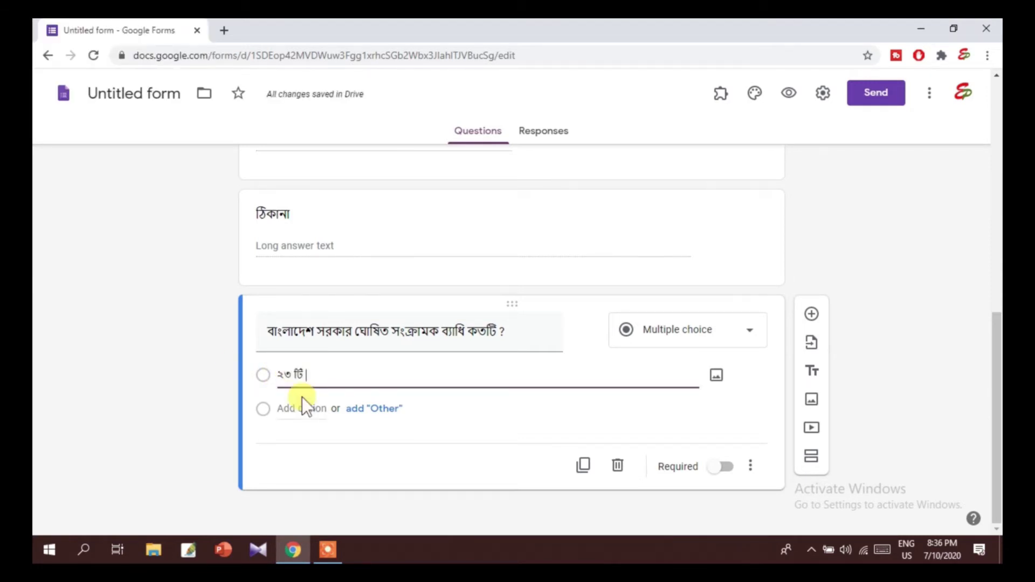
pyautogui.click(293, 408)
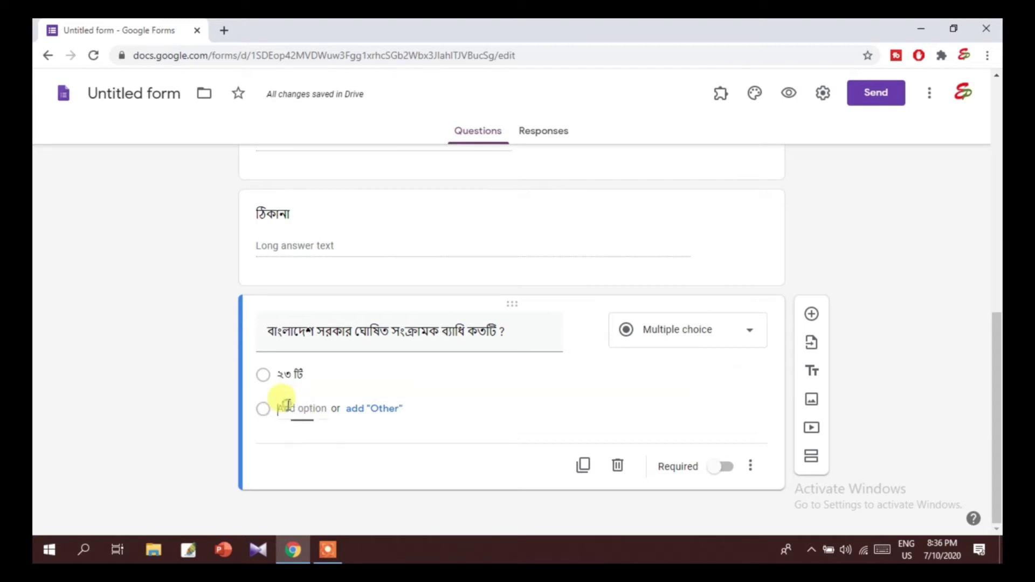
pyautogui.write('২৪ টি')
pyautogui.scroll(-1, 335, 410)
pyautogui.click(291, 374)
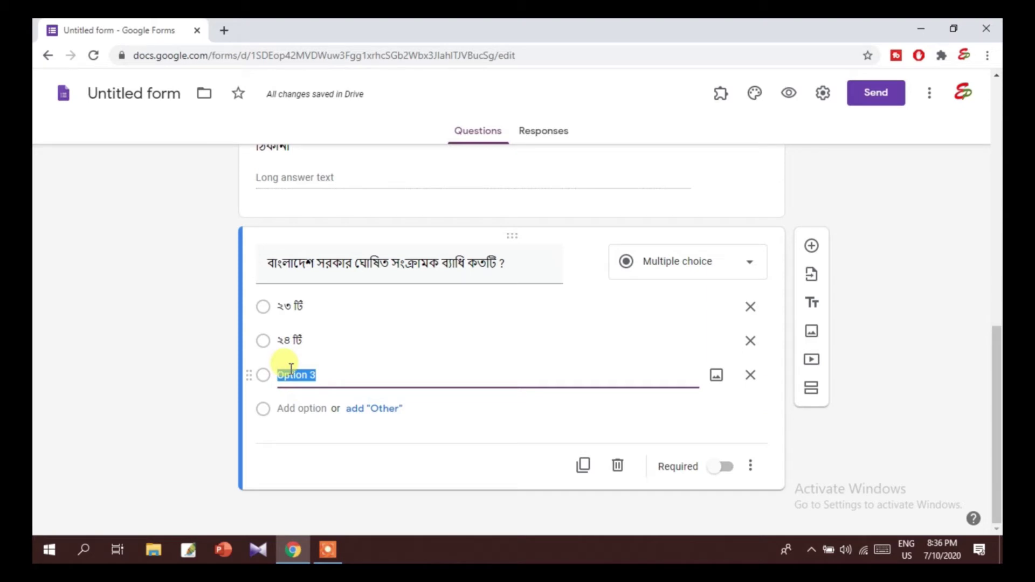
pyautogui.click(582, 294)
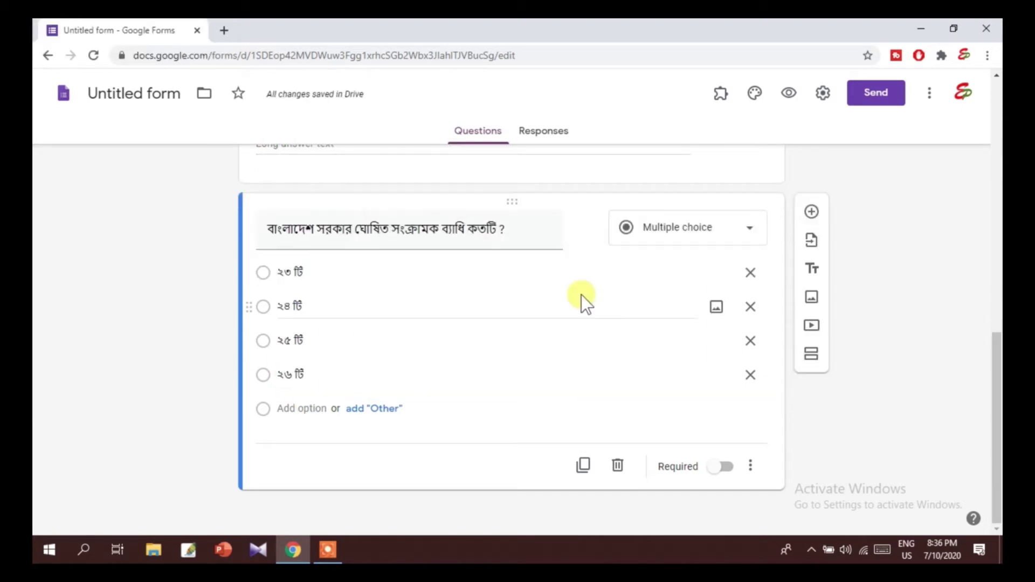
# - Duplicate the multiple choice question, retitle the copy "ব্যাংক নোট কোনগুলো?" and change its type to Checkboxes
pyautogui.click(587, 467)
pyautogui.press('BackSpace')
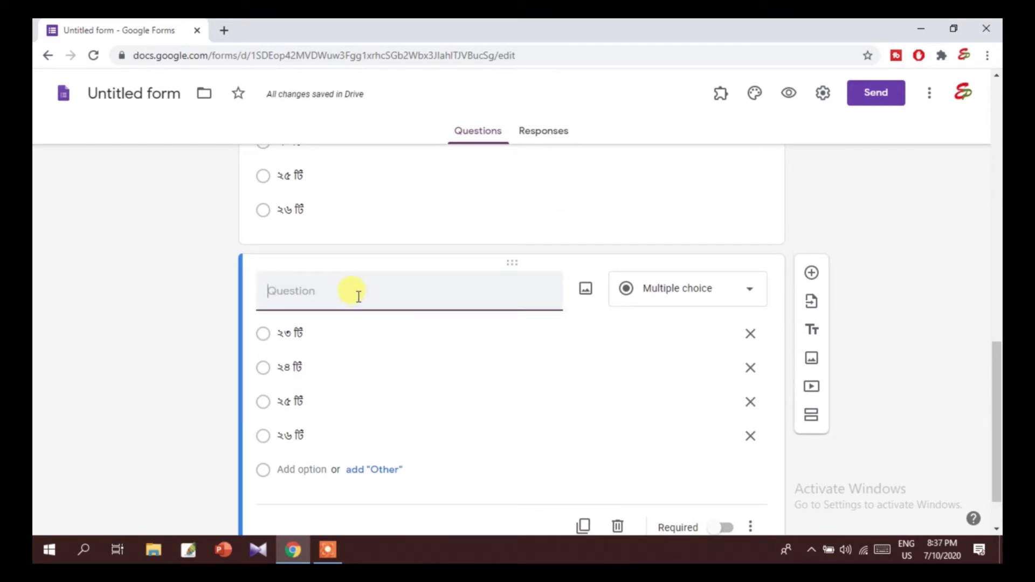
pyautogui.write('ব্যাংক নোট কোনগুলো?')
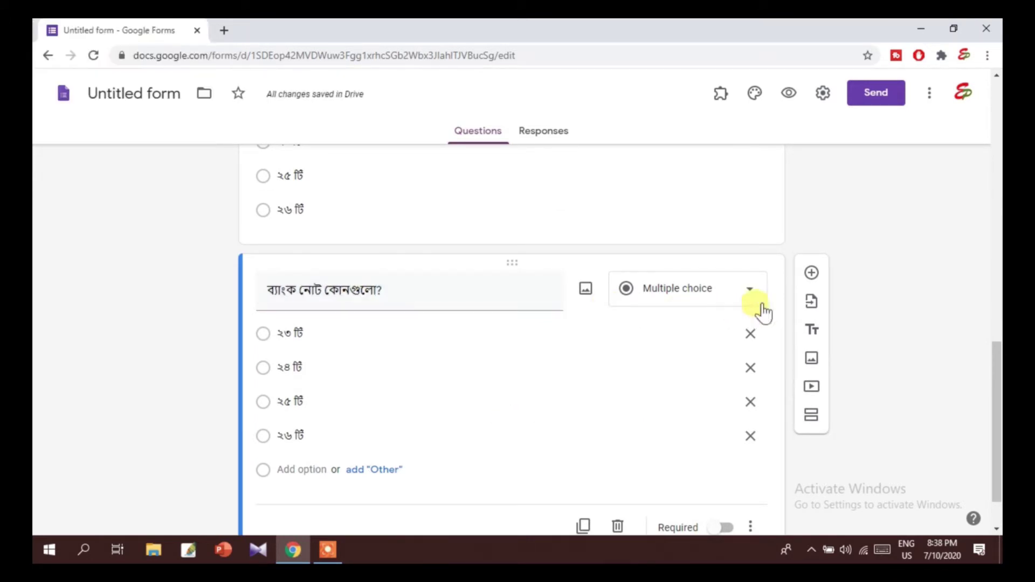
pyautogui.click(753, 302)
pyautogui.click(674, 229)
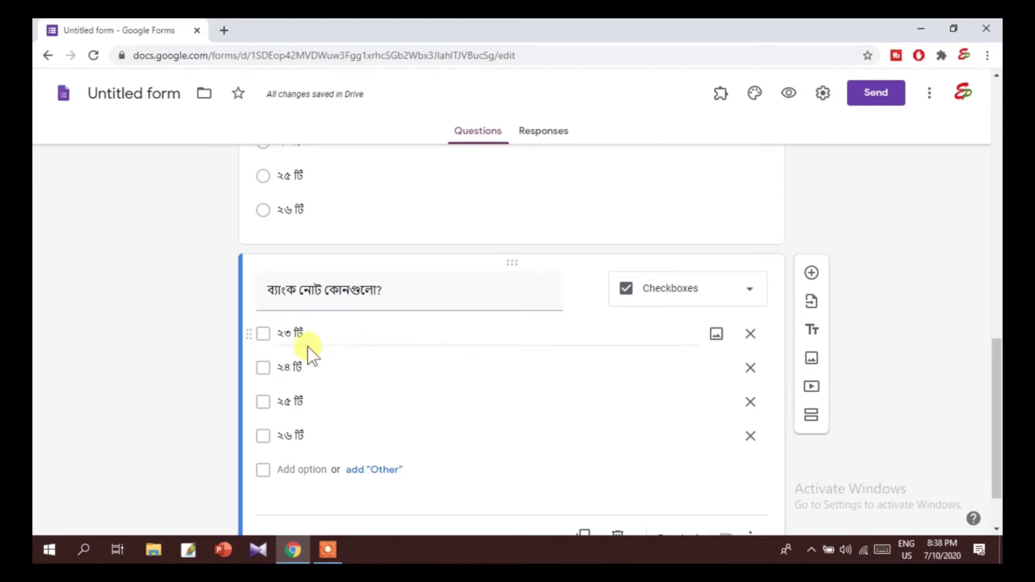
# - Replace the checkbox question's four options with "৫ টাকা", "১০ টাকা", "২ টাকা" and "২০ টাকা"
pyautogui.click(297, 334)
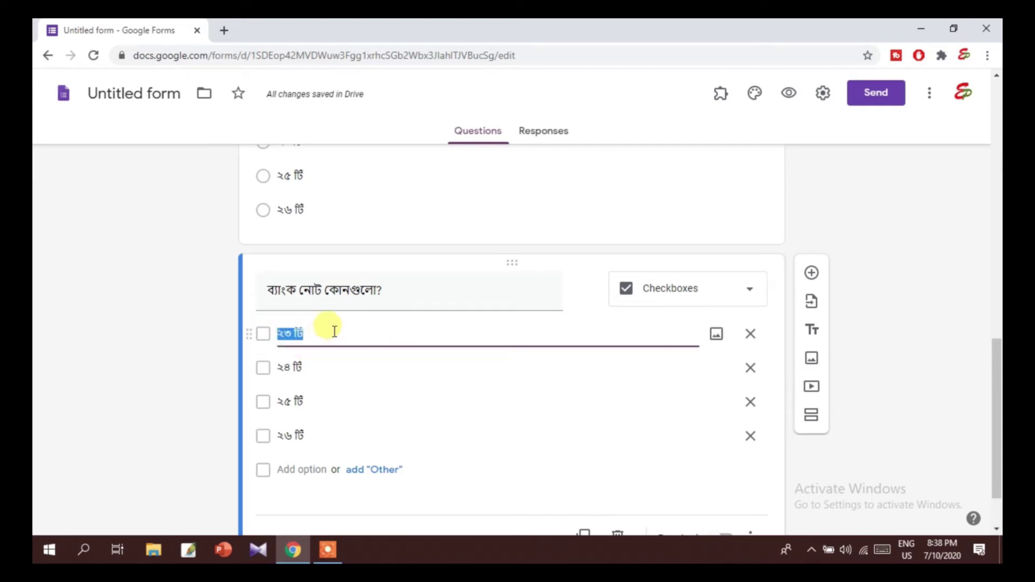
pyautogui.write('৫ টাকা')
pyautogui.click(288, 365)
pyautogui.write('১০ টাকা')
pyautogui.click(289, 398)
pyautogui.write('২ টাকা')
pyautogui.click(298, 436)
pyautogui.write('২০ টাকা')
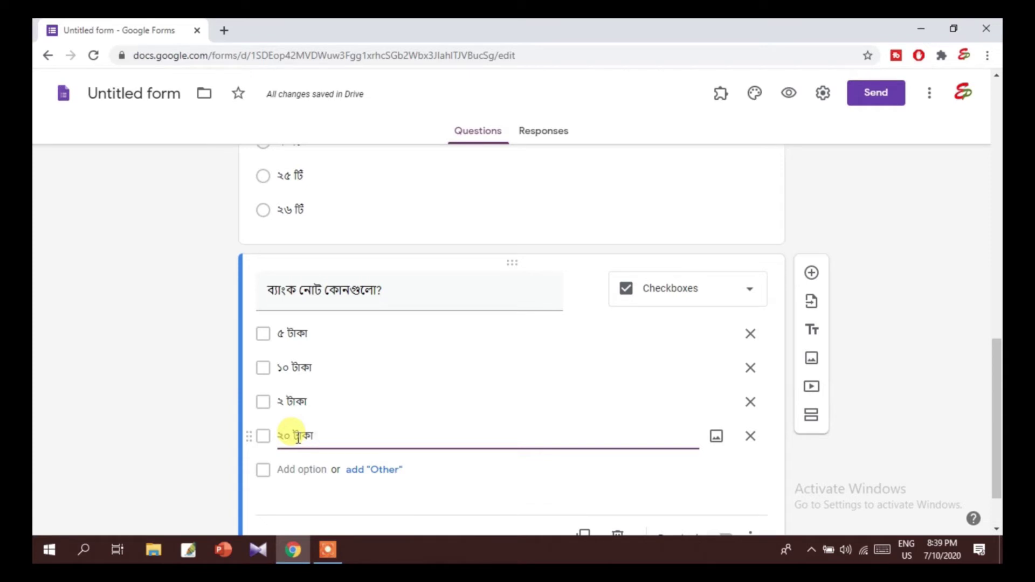
# - Duplicate the checkbox question, retitle the copy "সর্বাধিক ভাষার দেশ কোনটি" and change its type to Dropdown
pyautogui.scroll(-1, 210, 316)
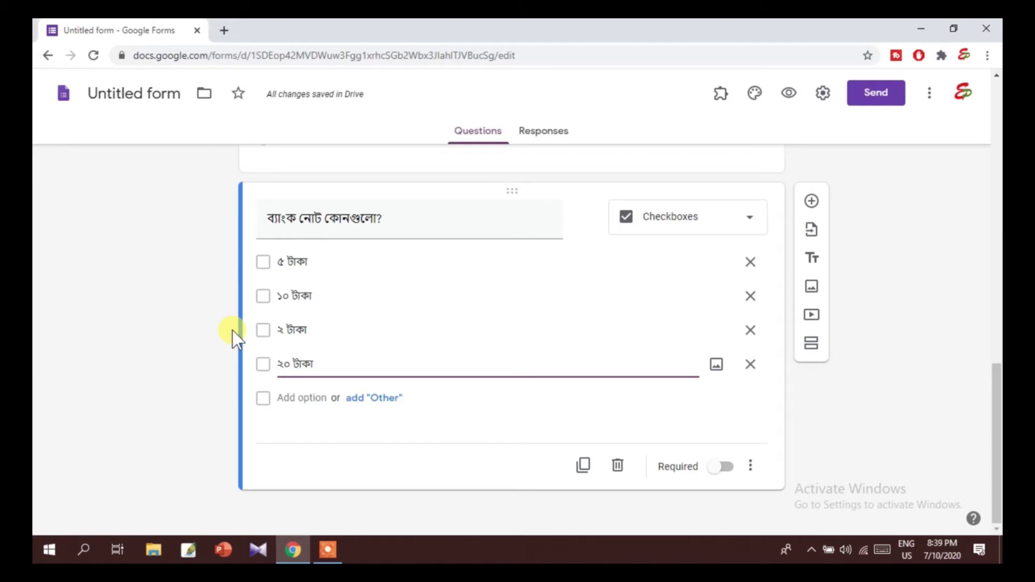
pyautogui.click(581, 467)
pyautogui.press('BackSpace')
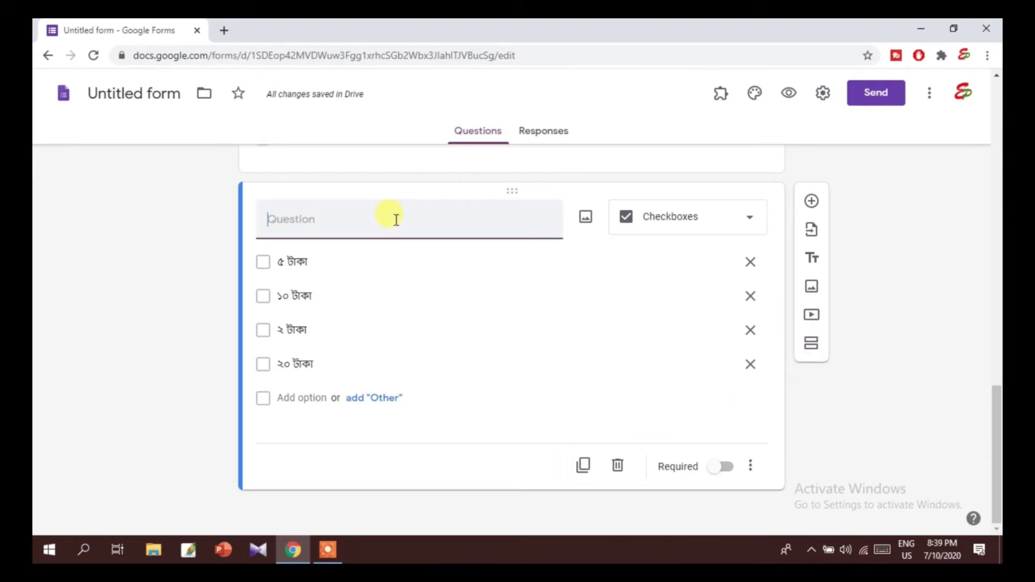
pyautogui.write('সর্বাধিক ভাষার দেশ কোনটি')
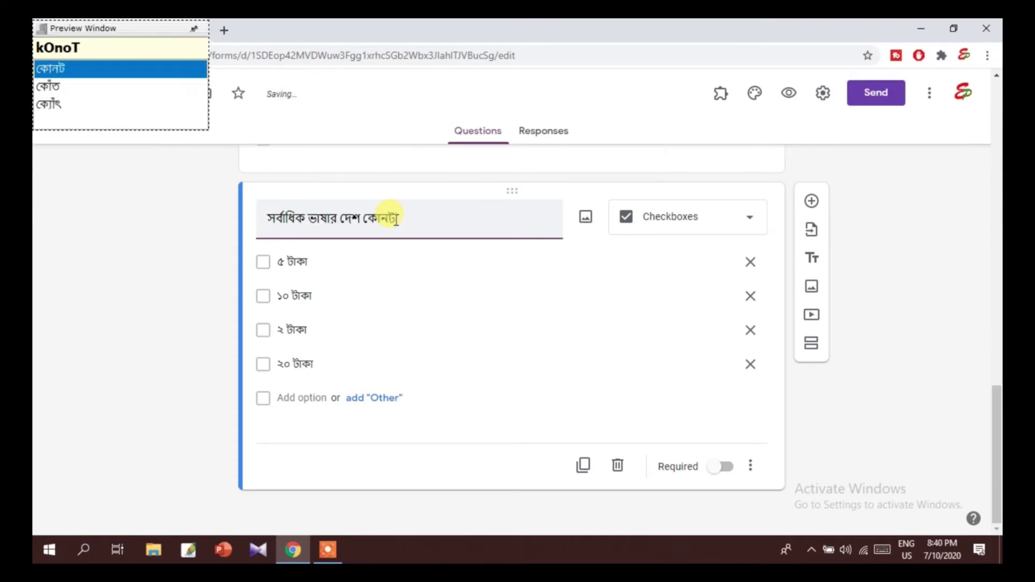
pyautogui.click(753, 219)
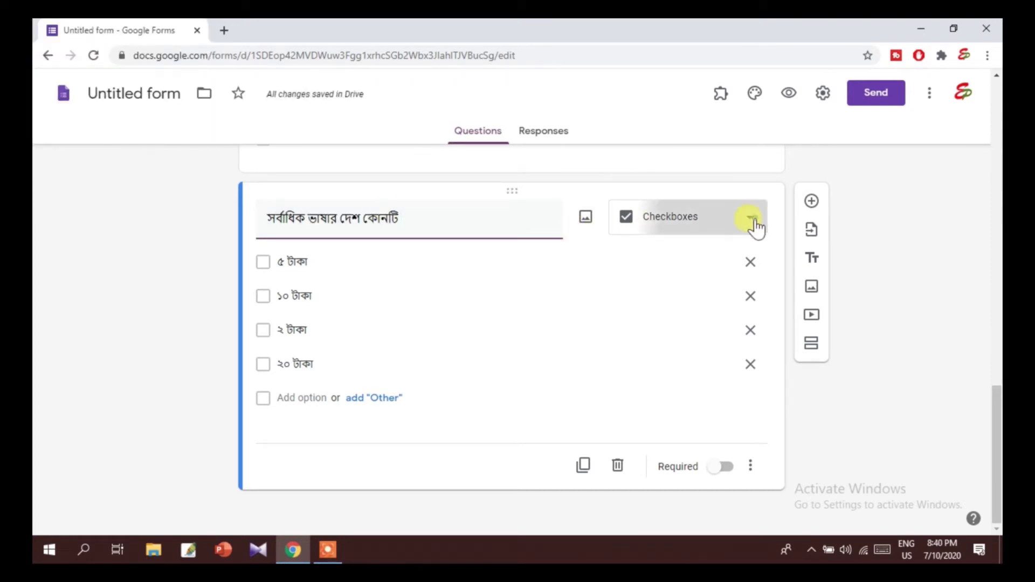
pyautogui.click(692, 257)
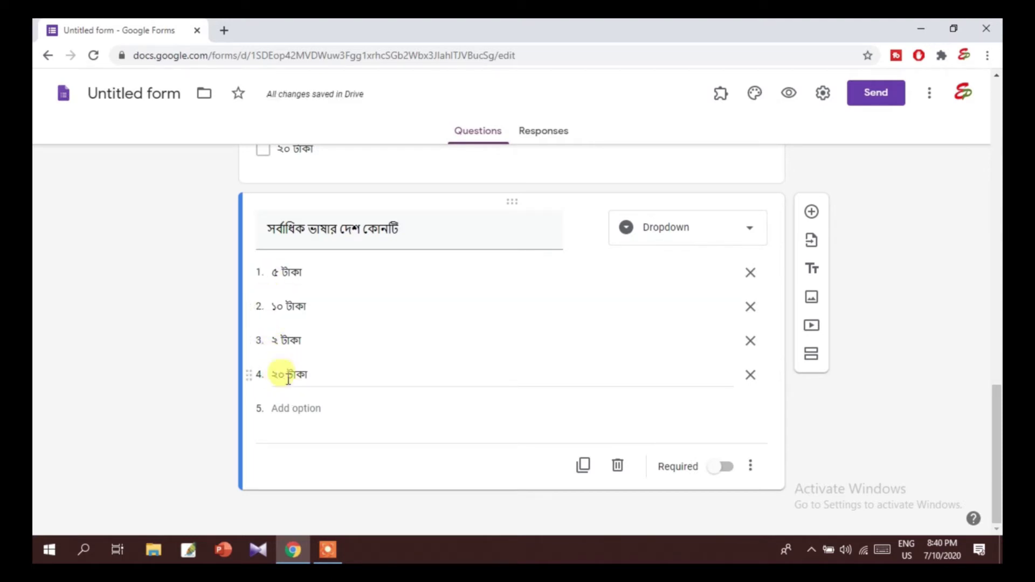
# - Replace the dropdown question's four options with "পাপুয়া নিউগিনি", "ইন্দোনেশিয়া", "নাইজেরিয়া" and "ভারত"
pyautogui.click(292, 271)
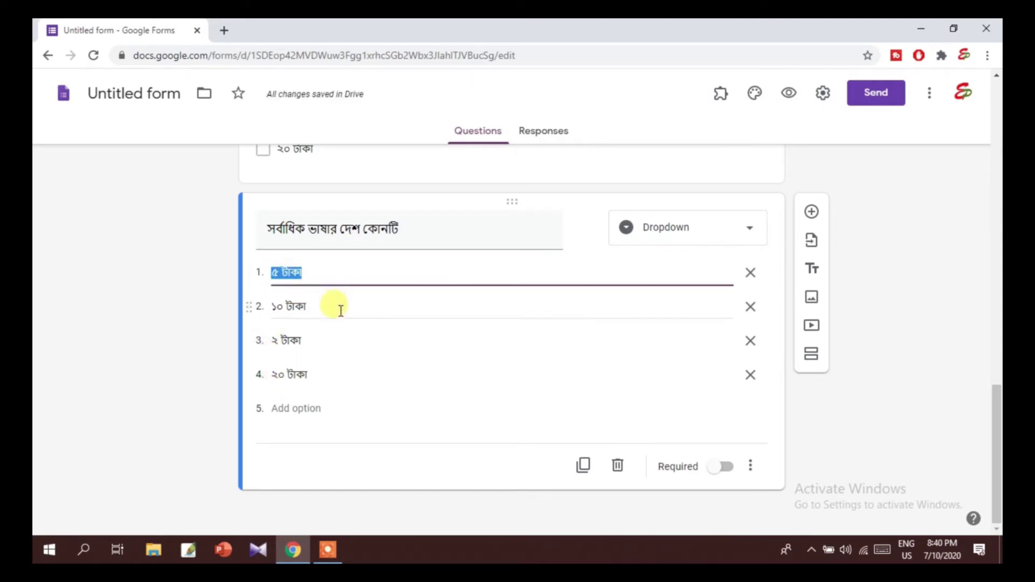
pyautogui.write('পাপুয়া নিউগিনি')
pyautogui.click(330, 307)
pyautogui.write('ইন্দোনেশিয়া')
pyautogui.click(286, 340)
pyautogui.write('নাইজেরিয়া')
pyautogui.click(284, 372)
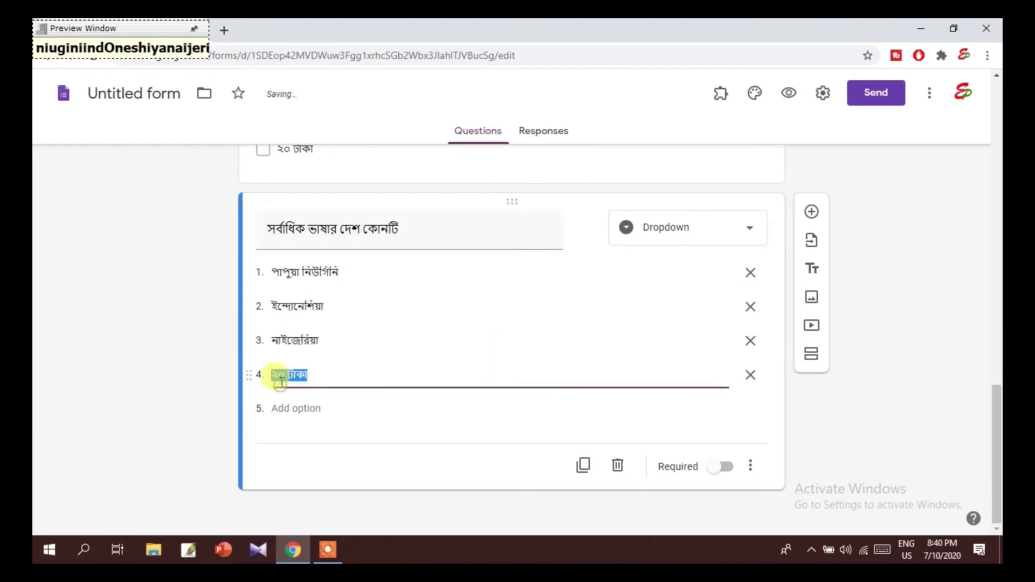
pyautogui.write('ভারত')
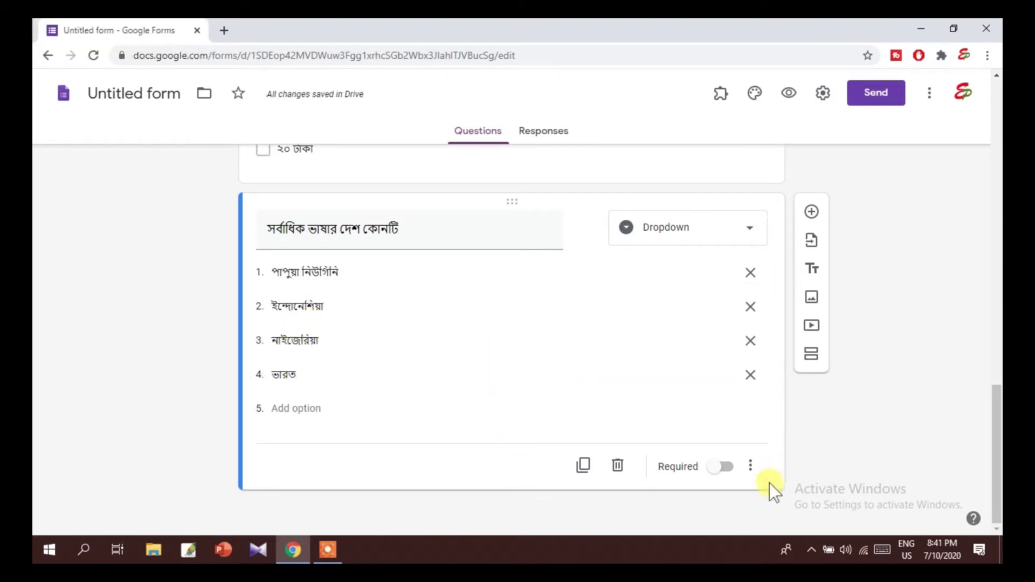
# - Add a File upload question titled "সিভি", allowing respondents to upload files to Drive
pyautogui.click(811, 213)
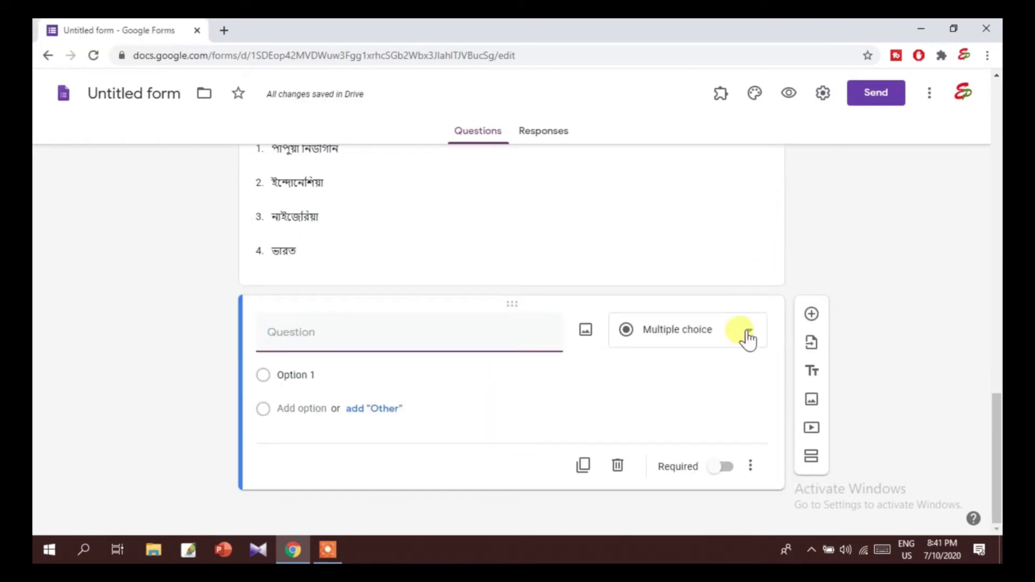
pyautogui.click(748, 335)
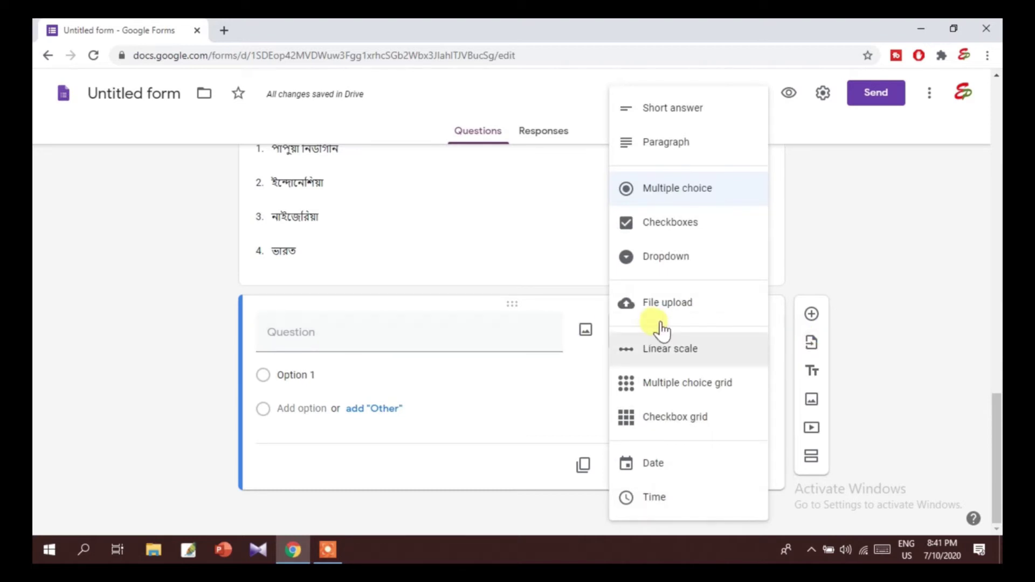
pyautogui.click(678, 308)
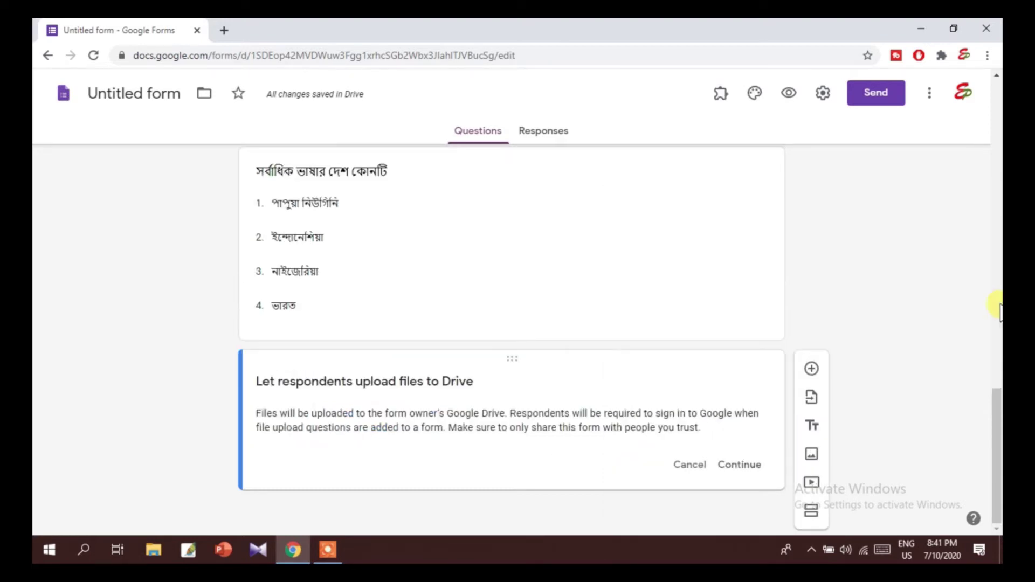
pyautogui.click(740, 465)
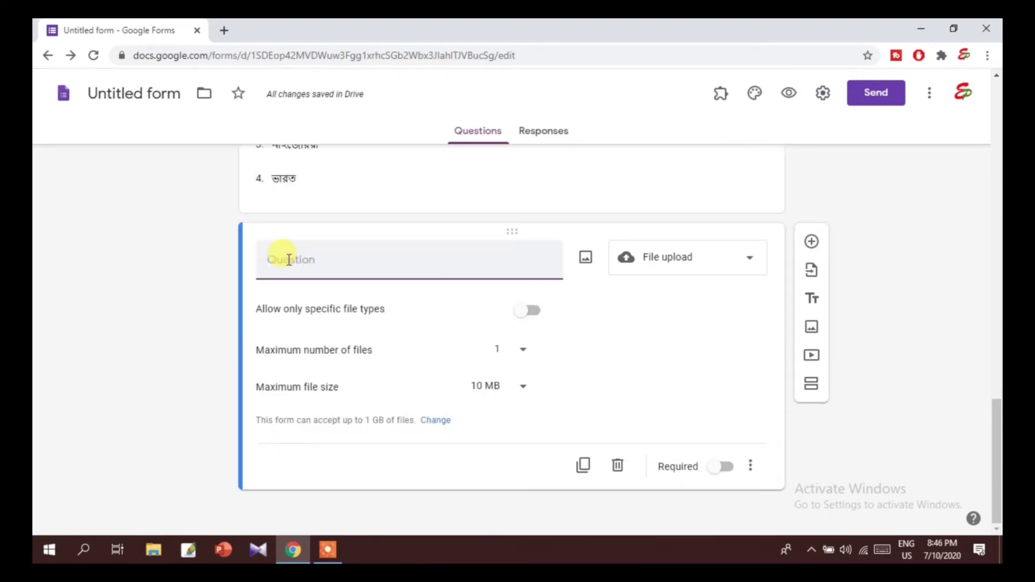
pyautogui.click(289, 260)
pyautogui.write('sivi')
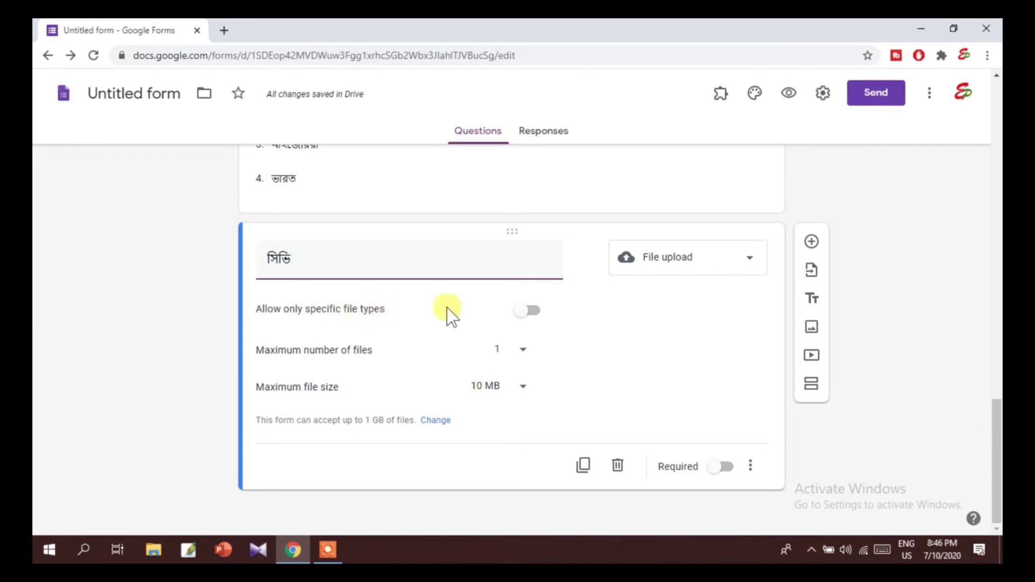
# - Try restricting the "সিভি" question to Document files, and remove the file type restriction again
pyautogui.click(525, 312)
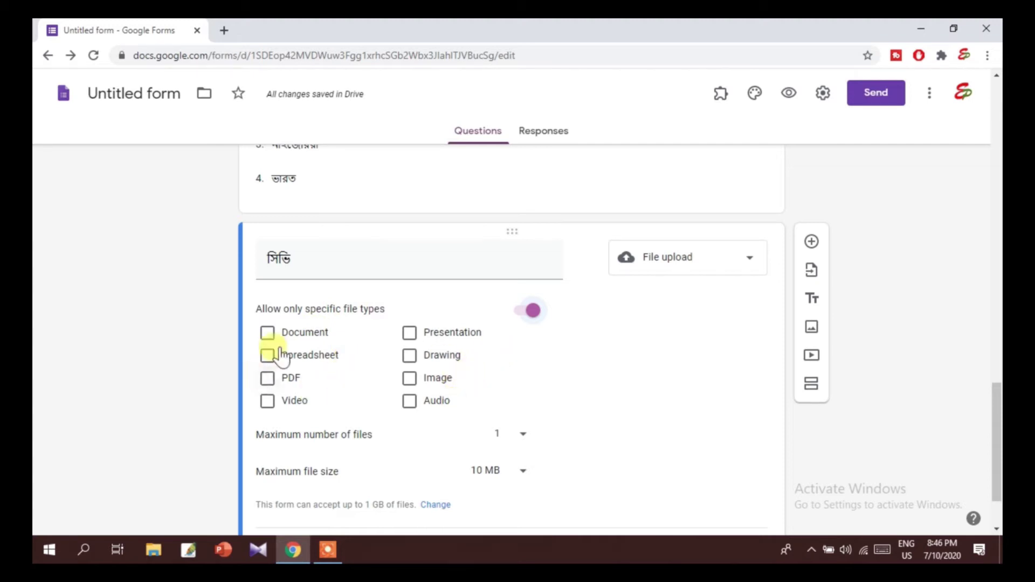
pyautogui.click(267, 332)
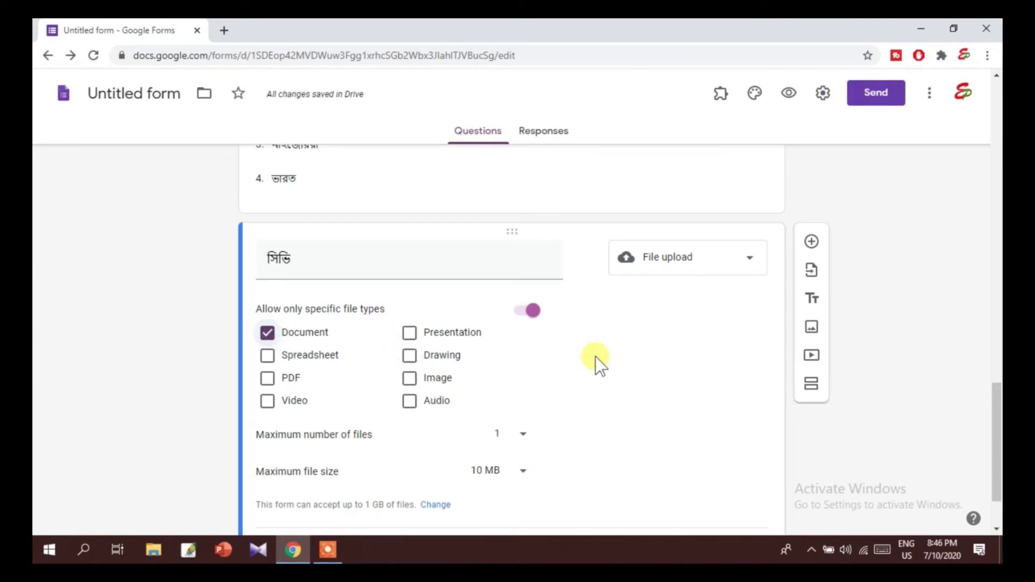
pyautogui.hotkey('ctrl', 'z')
pyautogui.click(524, 309)
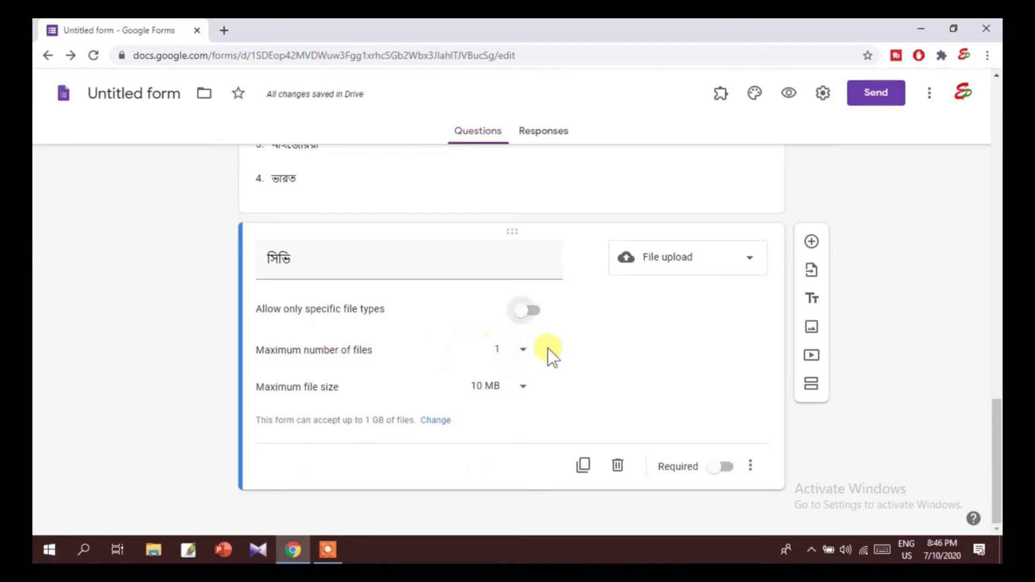
# - Try 10 as the maximum number of files, return it to 1, and look at the maximum file size choices
pyautogui.click(522, 352)
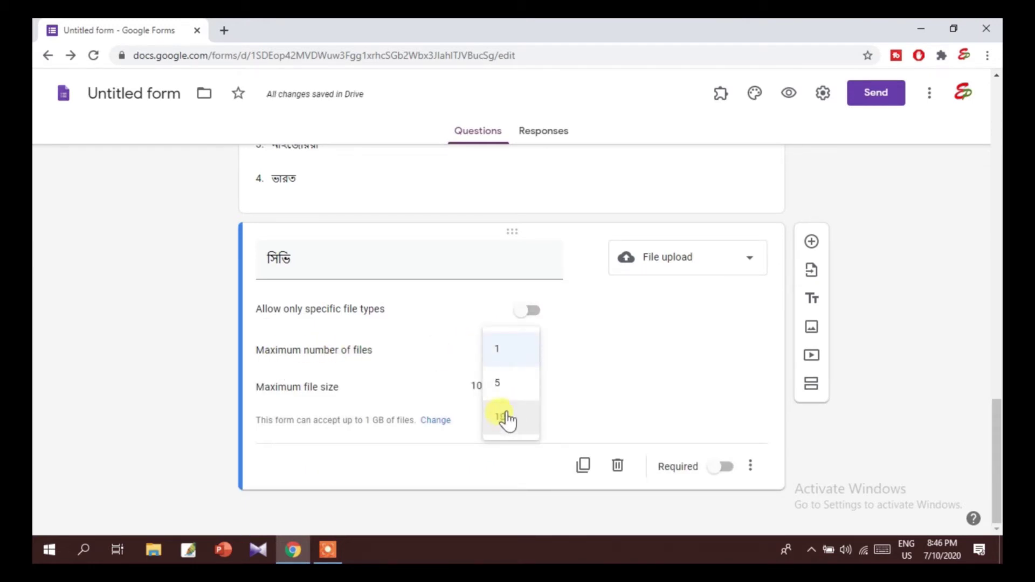
pyautogui.click(506, 417)
pyautogui.click(523, 349)
pyautogui.click(497, 289)
pyautogui.click(524, 391)
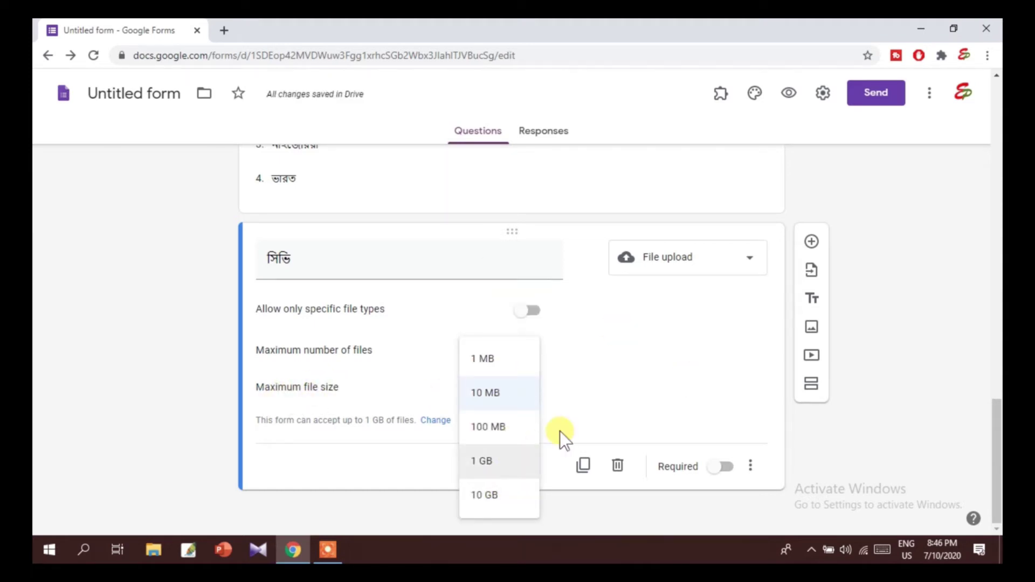
pyautogui.click(603, 428)
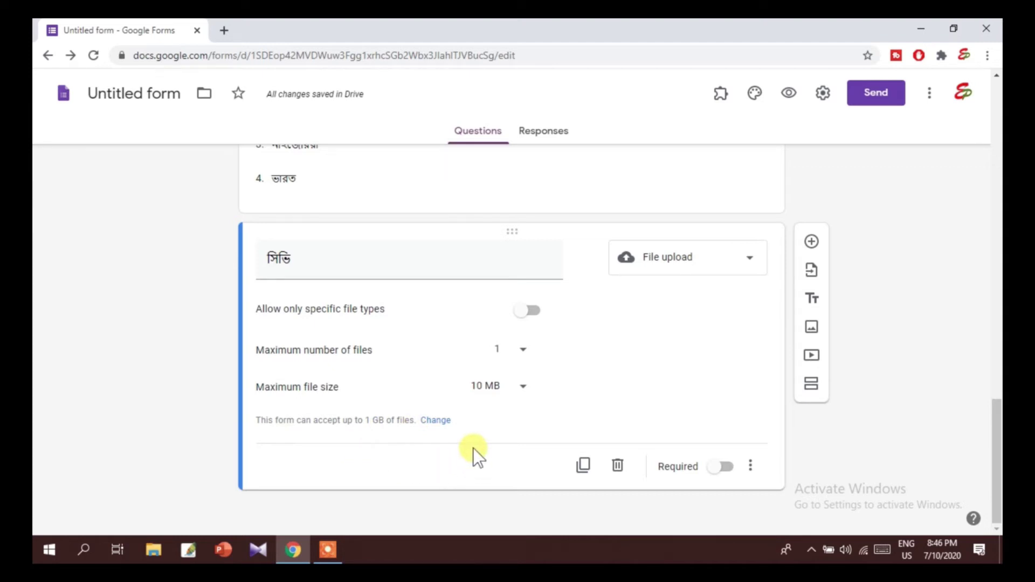
# - Set the form's maximum size of all files uploaded to 10 GB and save the settings
pyautogui.click(438, 421)
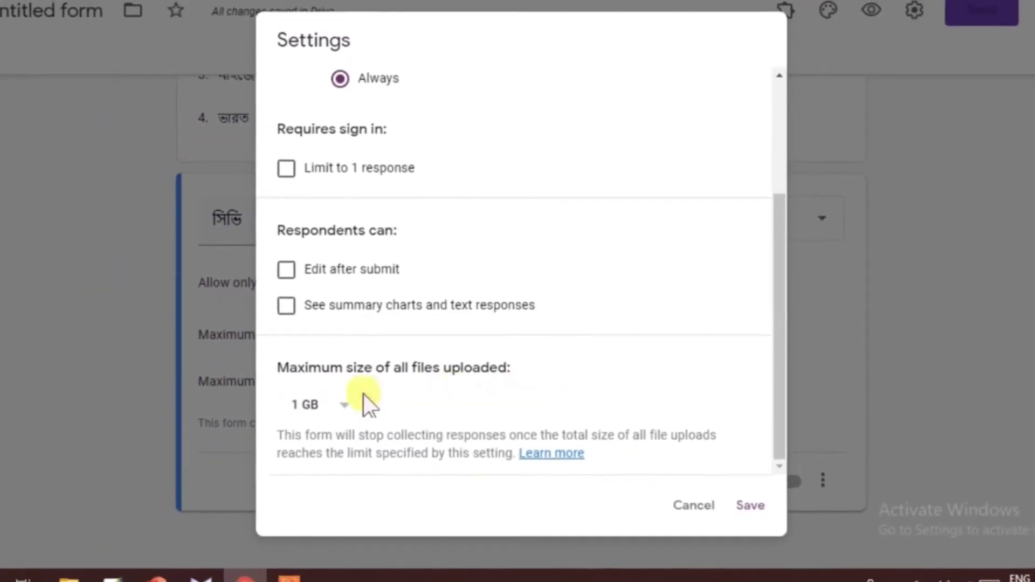
pyautogui.click(343, 406)
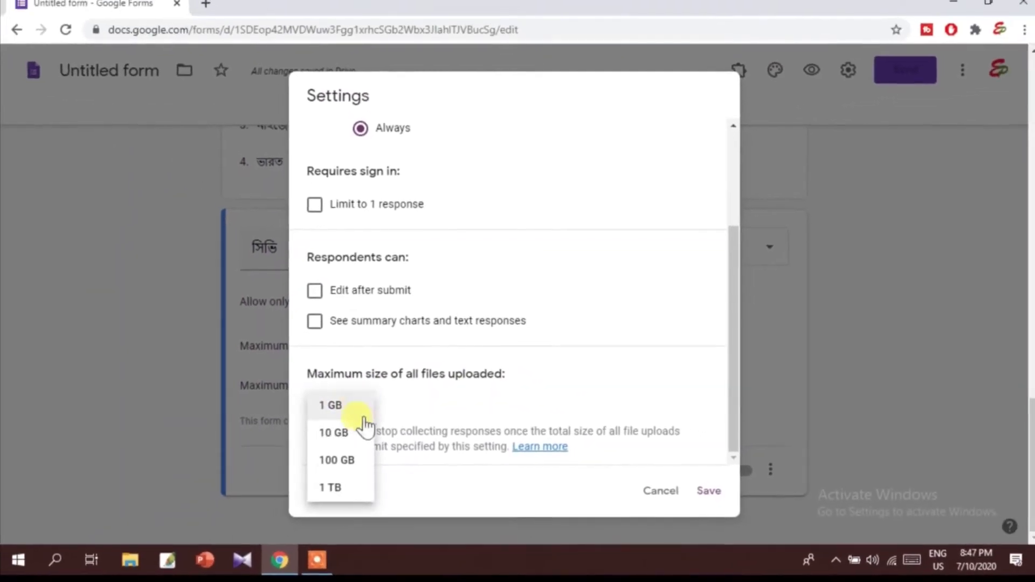
pyautogui.click(338, 434)
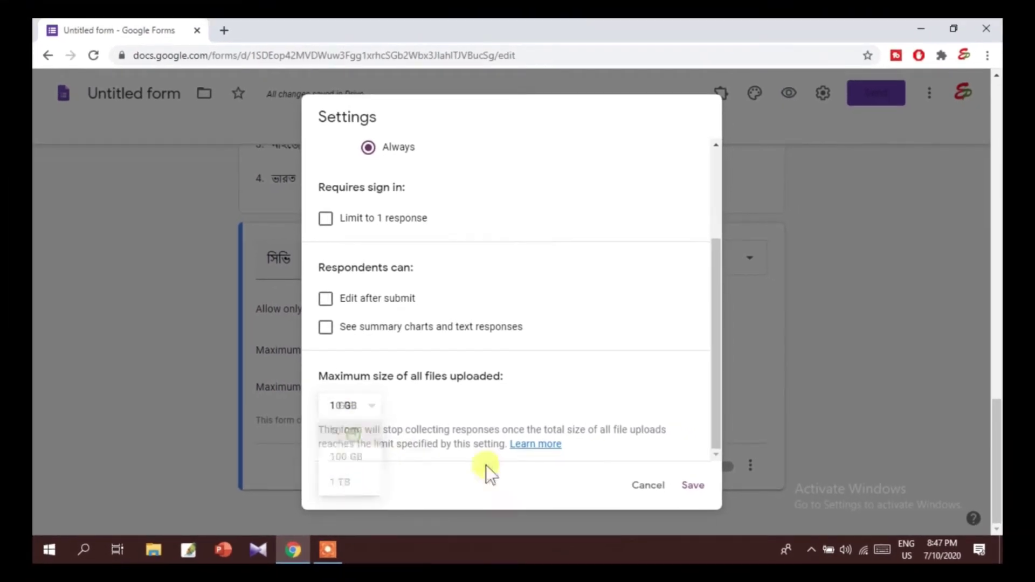
pyautogui.click(686, 488)
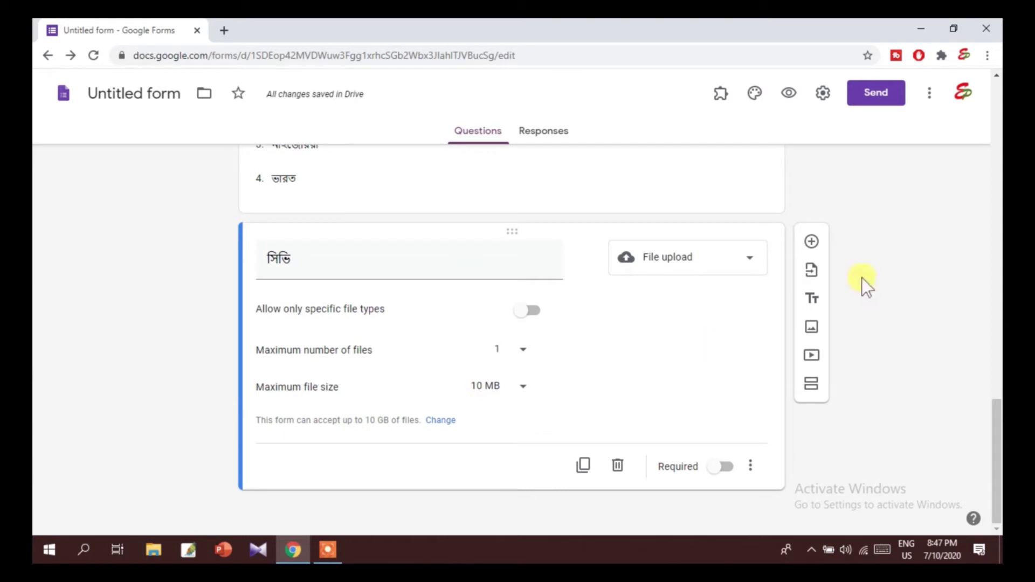
# - Add a Linear scale question titled "আনিসুল হক এর লেখা মা বইটি কেমন লেগেছে ?"
pyautogui.click(811, 242)
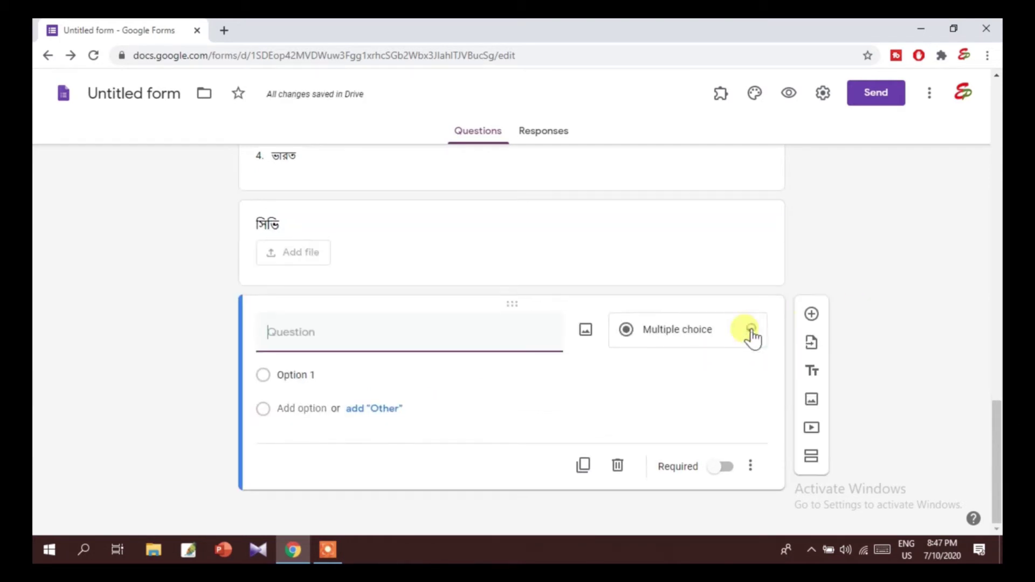
pyautogui.click(751, 331)
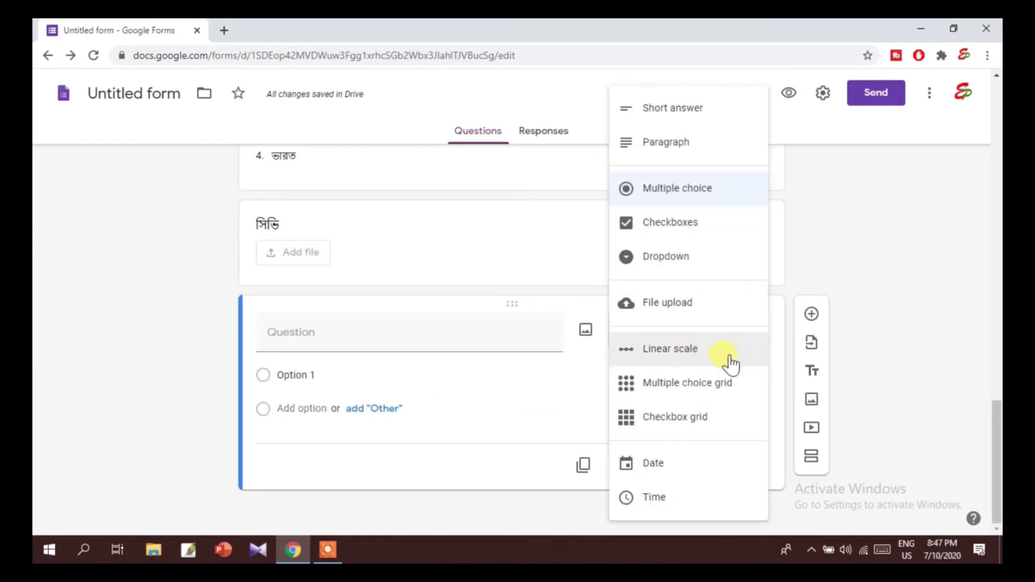
pyautogui.click(738, 362)
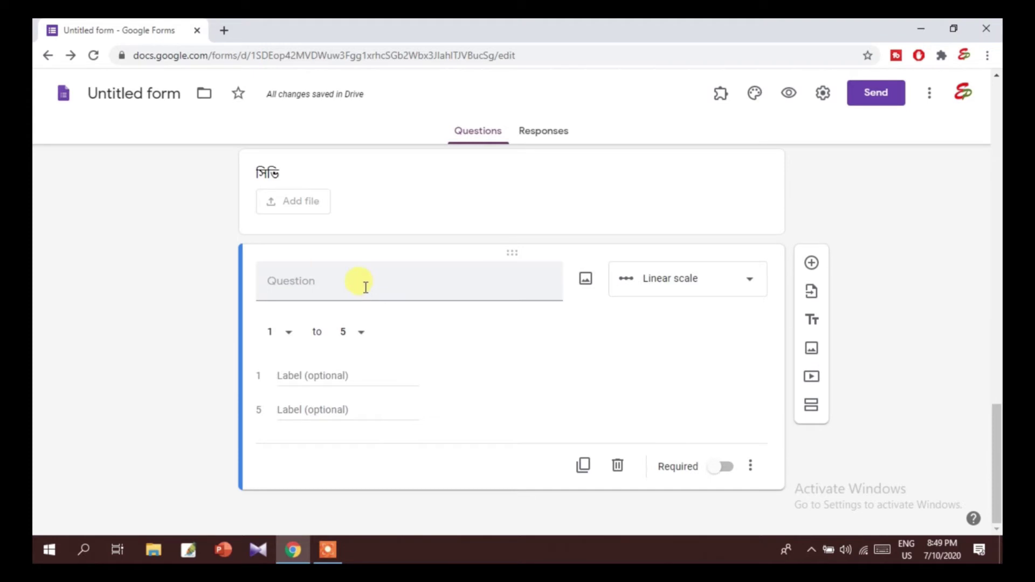
pyautogui.click(365, 287)
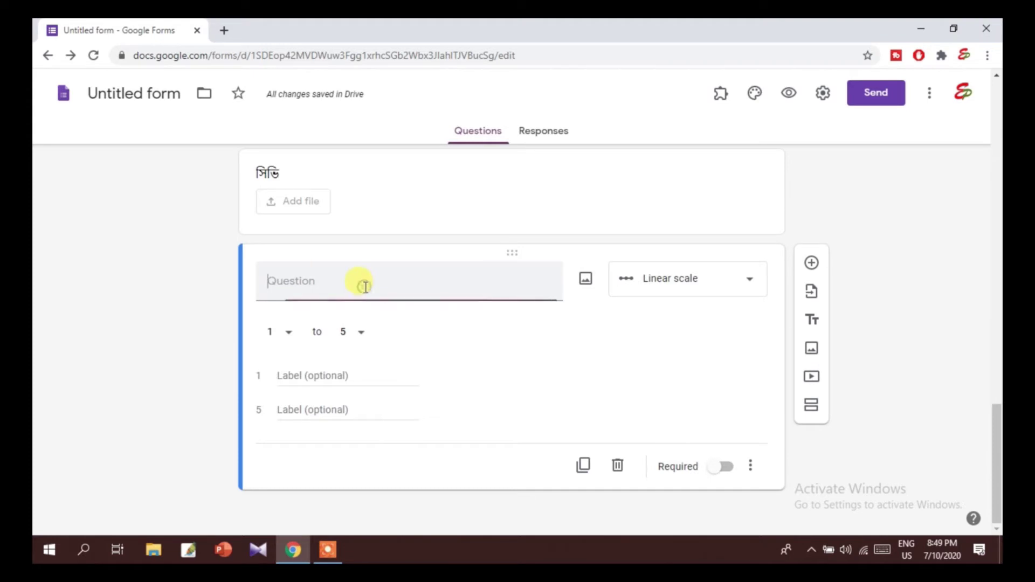
pyautogui.write('আনিসুল হক এর লেখা মা বইটি কেমন লেগেছে')
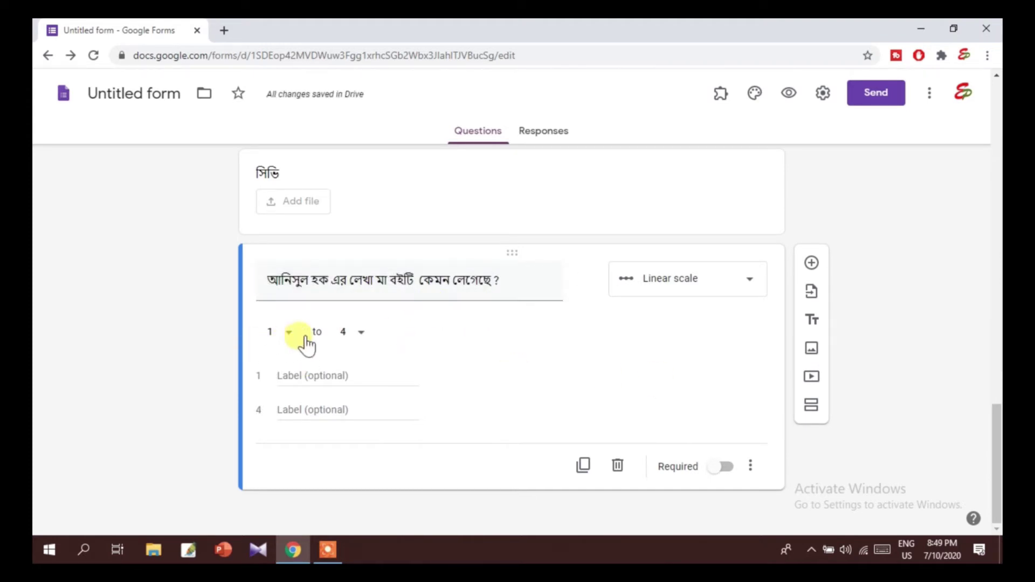
# - Set the linear scale's upper value to 5, label 1 as "ভালো" and 5 as "খুব ভালো", and view the finished question
pyautogui.click(362, 339)
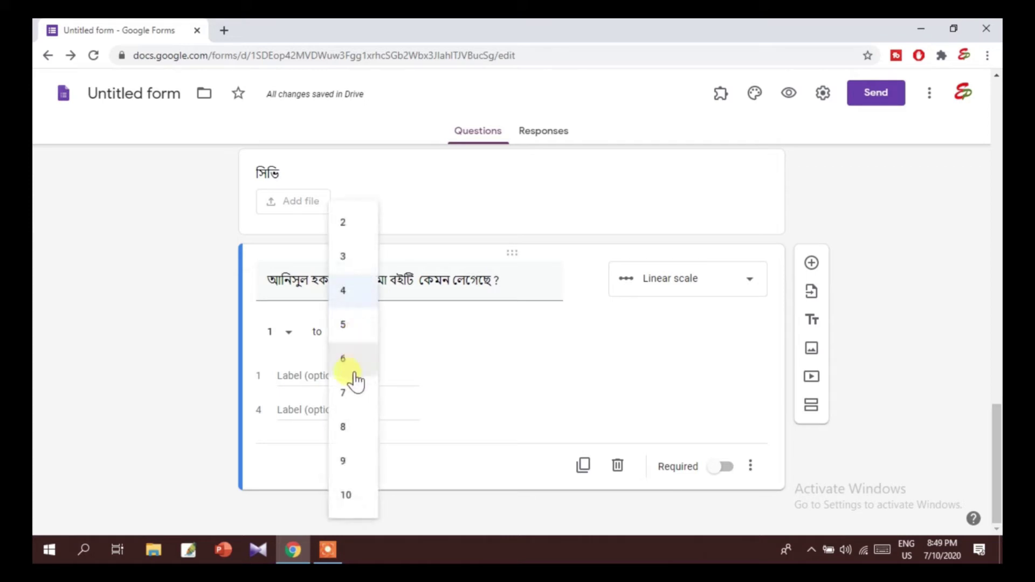
pyautogui.click(349, 325)
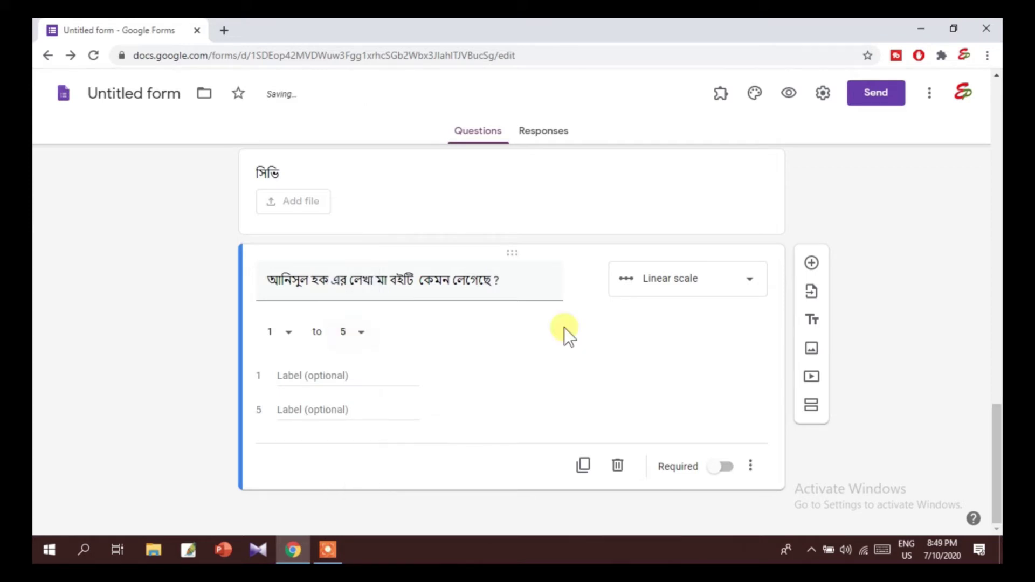
pyautogui.click(308, 373)
pyautogui.write('valO')
pyautogui.click(300, 407)
pyautogui.write('khub')
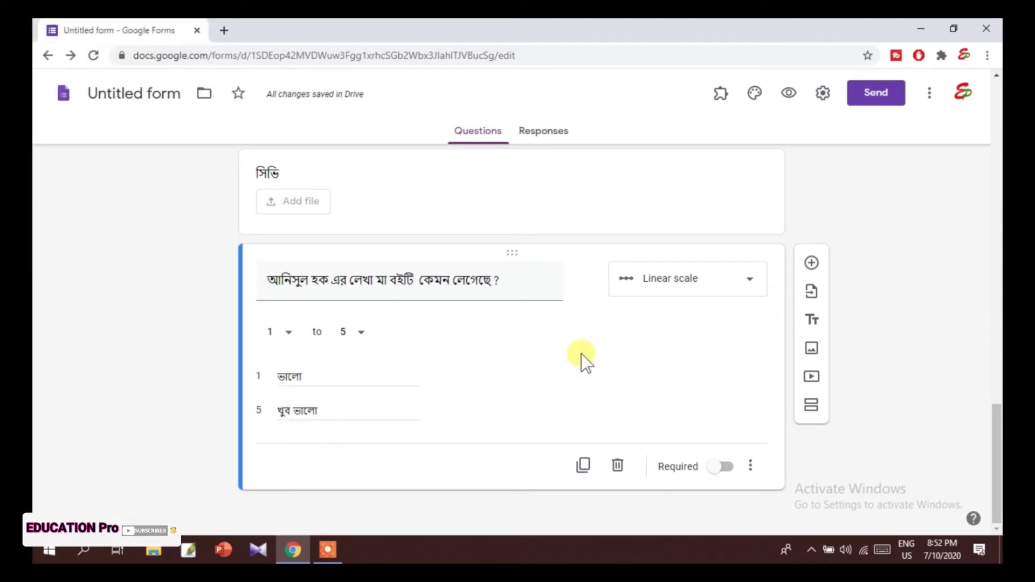
pyautogui.click(442, 206)
pyautogui.scroll(-1, 108, 455)
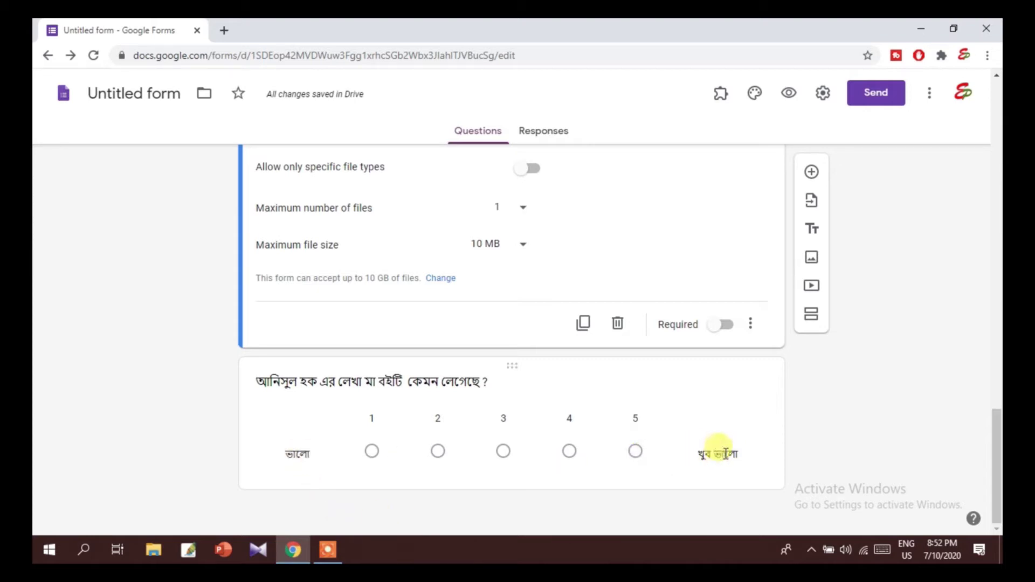
# - Add a Multiple choice grid question below the linear scale question, titled "ইভেন্টি কেমন ছিল?"
pyautogui.click(441, 455)
pyautogui.click(811, 263)
pyautogui.click(732, 329)
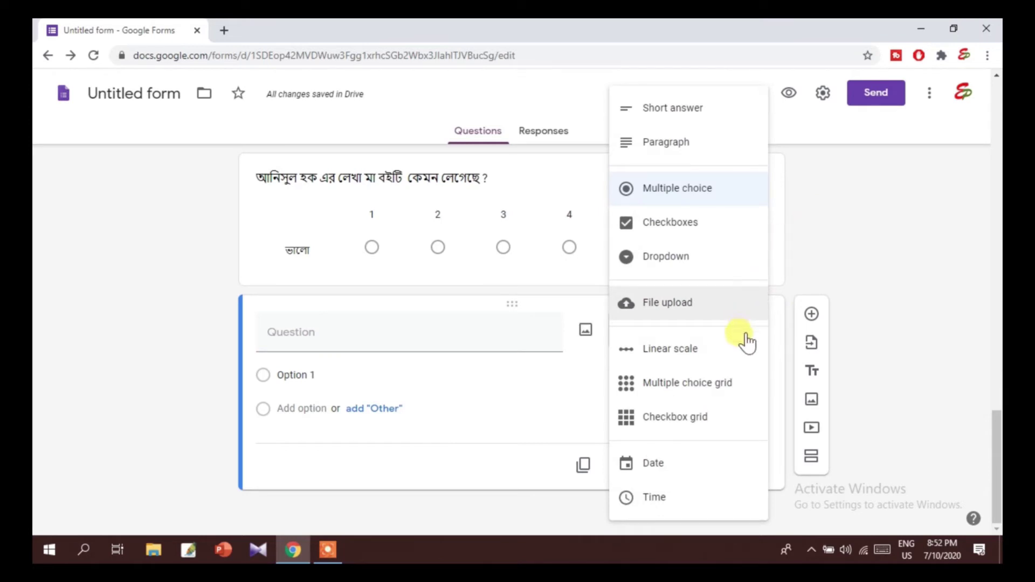
pyautogui.click(725, 391)
pyautogui.click(303, 312)
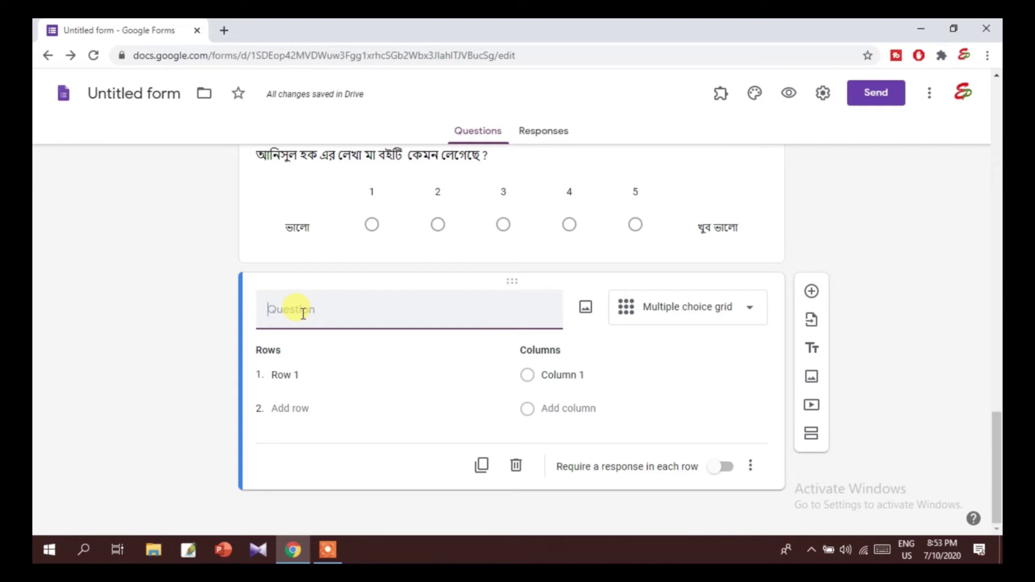
pyautogui.write('ইভেন্টি কেমন ছিল')
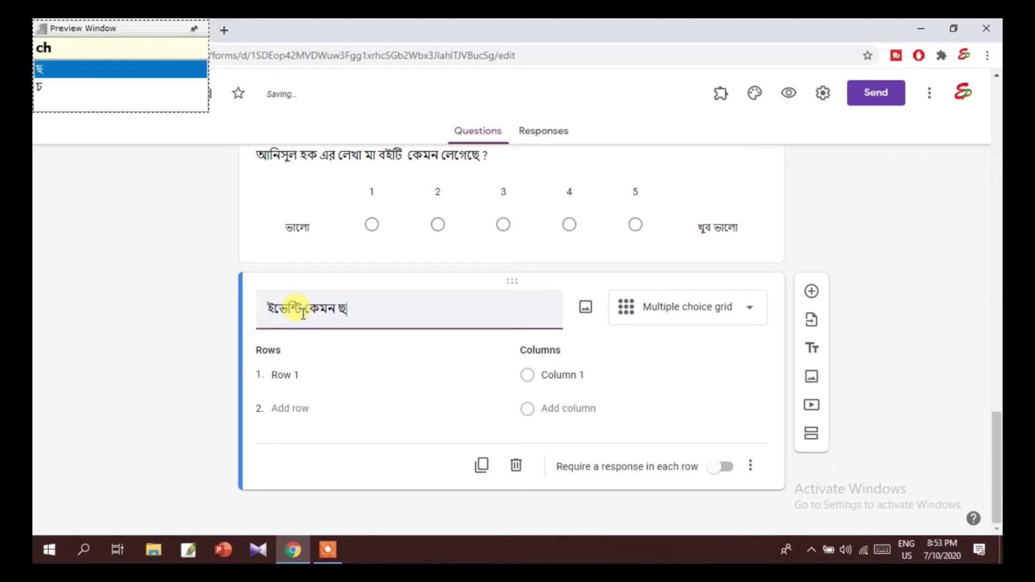
pyautogui.write('?')
# - Enter five grid rows: "পরিবহন", "ডেকরেশন", "খাবার", "পরিবেশনা" and "পরিবেশ"
pyautogui.click(279, 374)
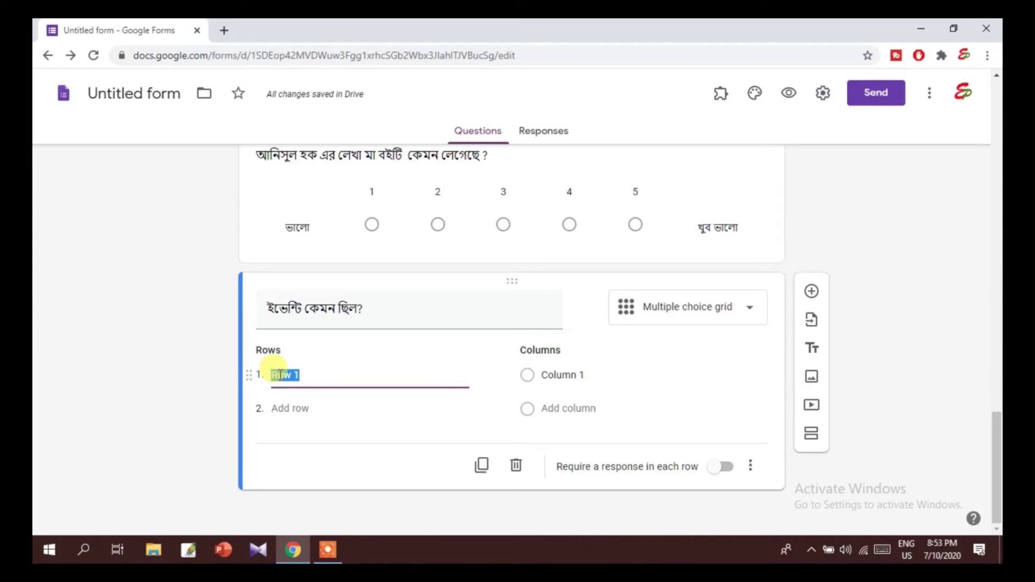
pyautogui.write('পরিবহন')
pyautogui.click(303, 409)
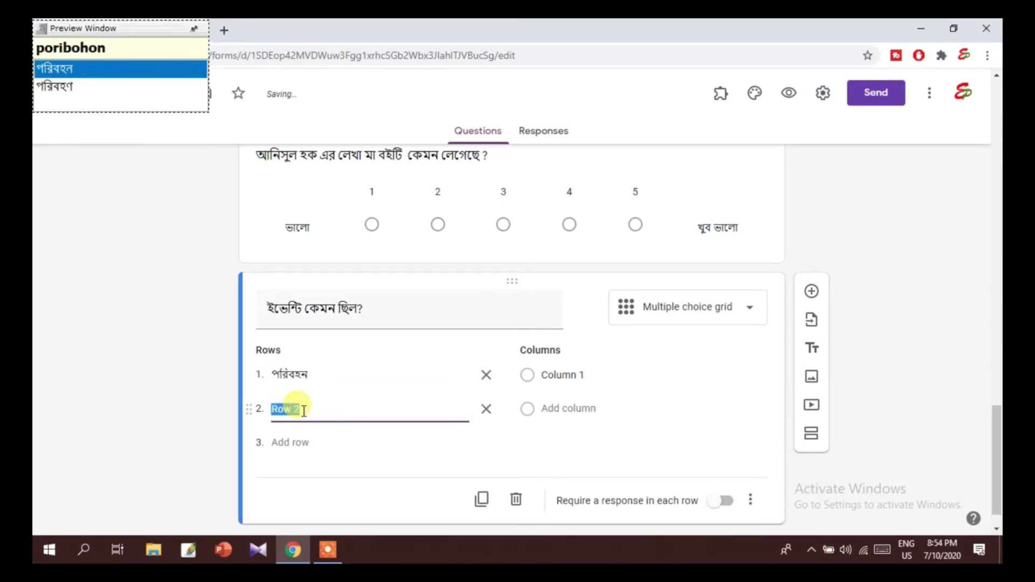
pyautogui.write('Dekoreshon')
pyautogui.click(275, 442)
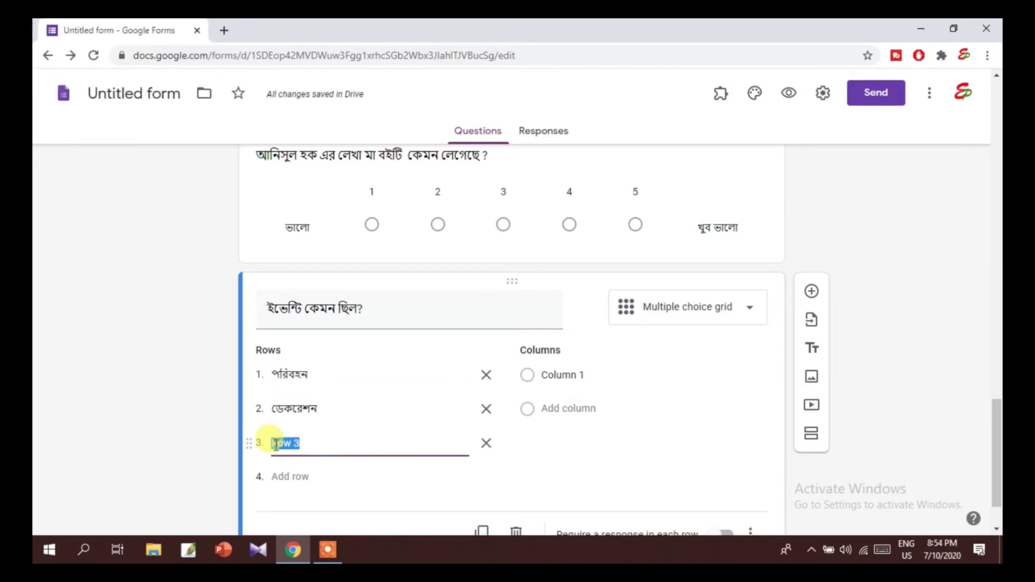
pyautogui.write('khabar')
pyautogui.click(281, 476)
pyautogui.write('poribeshona')
pyautogui.click(276, 510)
pyautogui.write('poribesh')
# - Enter five grid columns: "ভালো", "খুব ভালো", "ভালোনা", "মোটামুটি" and "N/A"
pyautogui.click(573, 371)
pyautogui.write('valO')
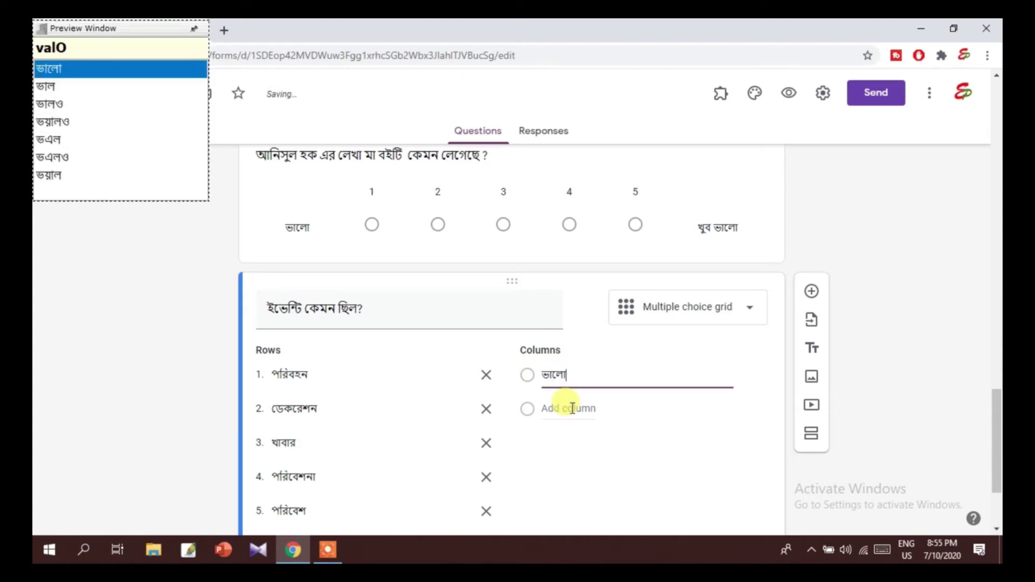
pyautogui.click(570, 407)
pyautogui.write('khub valO')
pyautogui.click(566, 442)
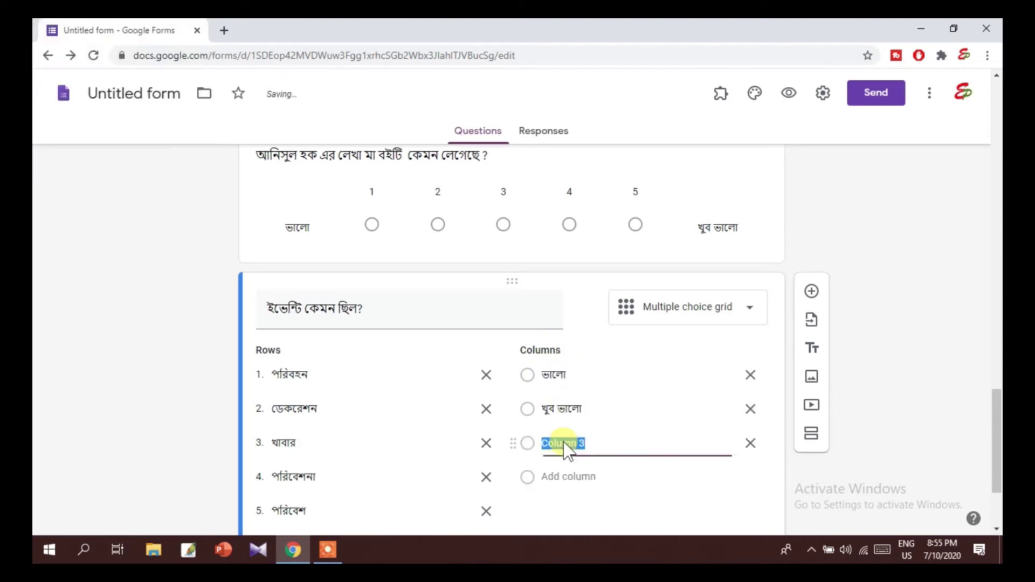
pyautogui.write('valOnA')
pyautogui.click(566, 476)
pyautogui.write('mO')
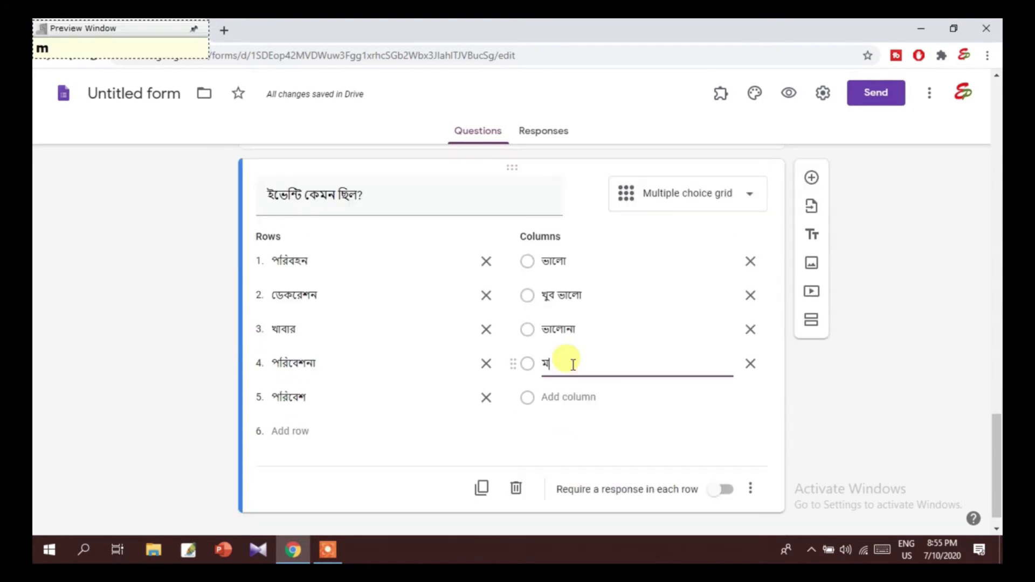
pyautogui.write('TamuTi')
pyautogui.click(563, 397)
pyautogui.write('N/A')
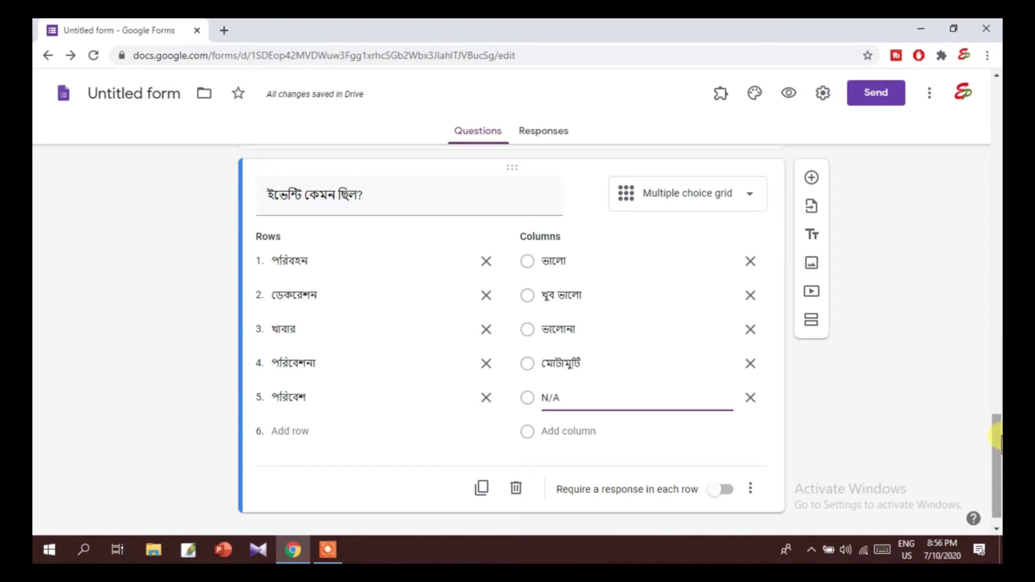
pyautogui.scroll(2, 998, 421)
pyautogui.click(697, 181)
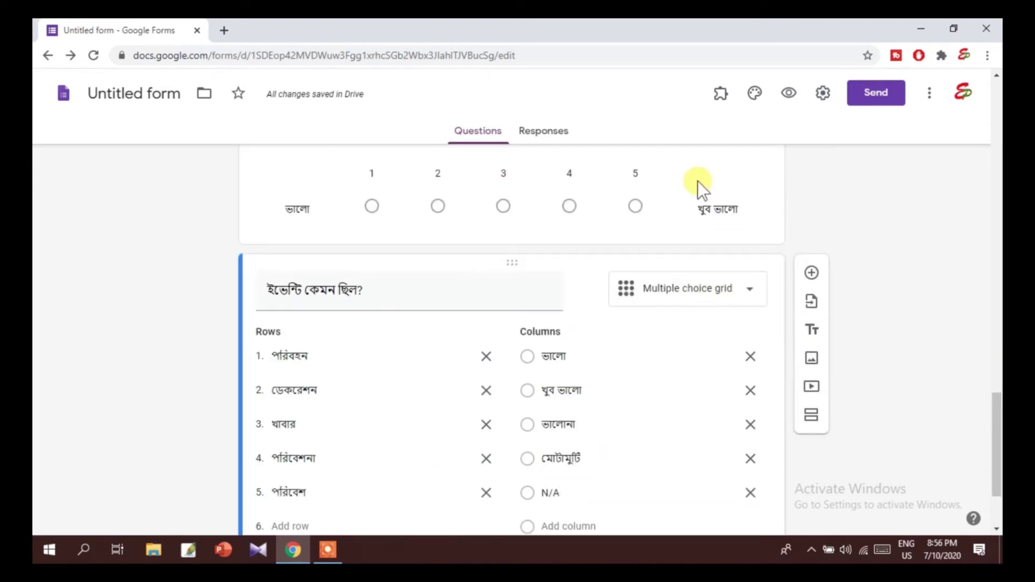
# - Add a Checkbox grid question below the multiple choice grid, titled "আপনি কখন ফ্রি থাকেন ?"
pyautogui.scroll(-3, 517, 357)
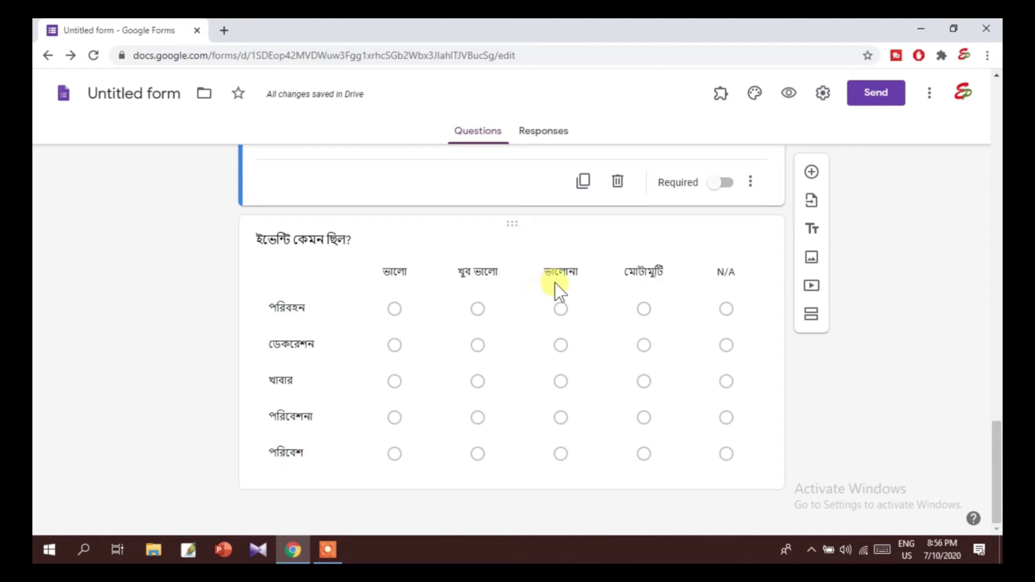
pyautogui.click(742, 267)
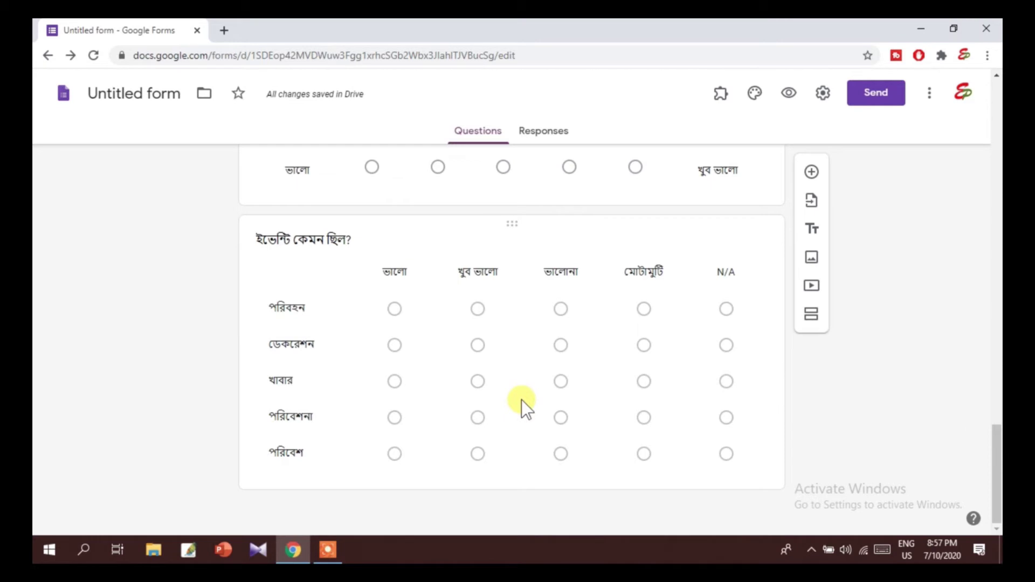
pyautogui.click(609, 234)
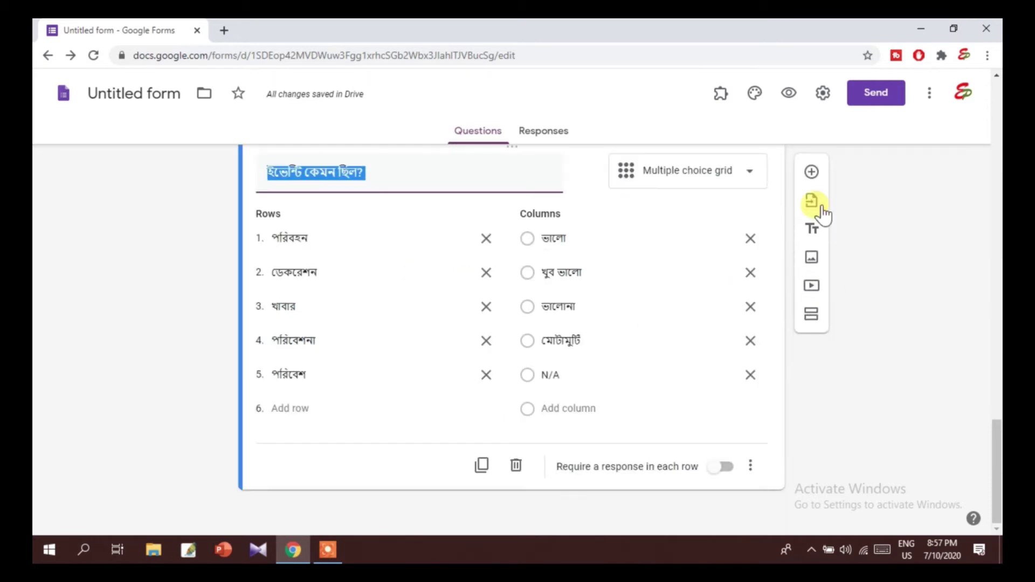
pyautogui.click(811, 171)
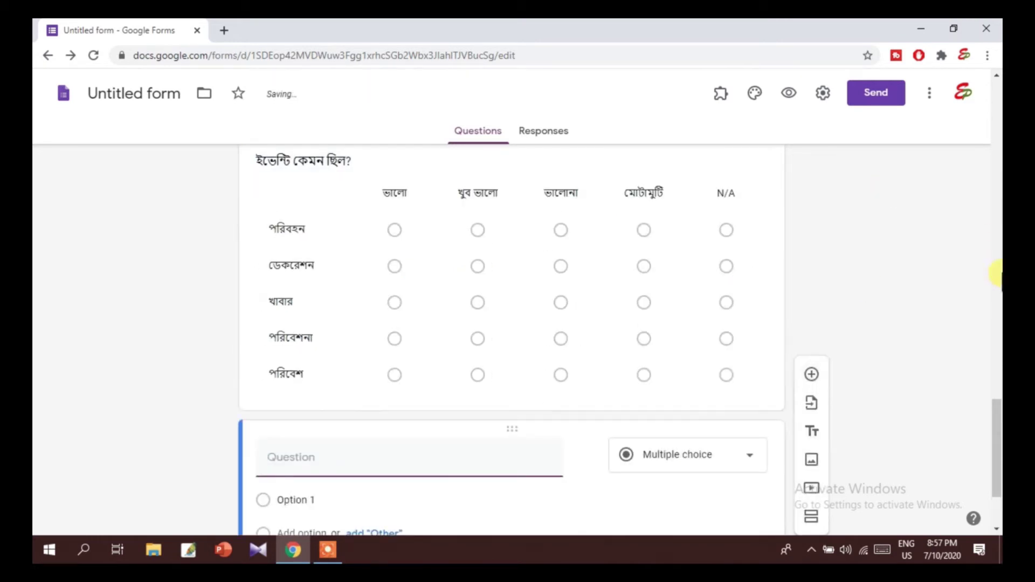
pyautogui.click(748, 337)
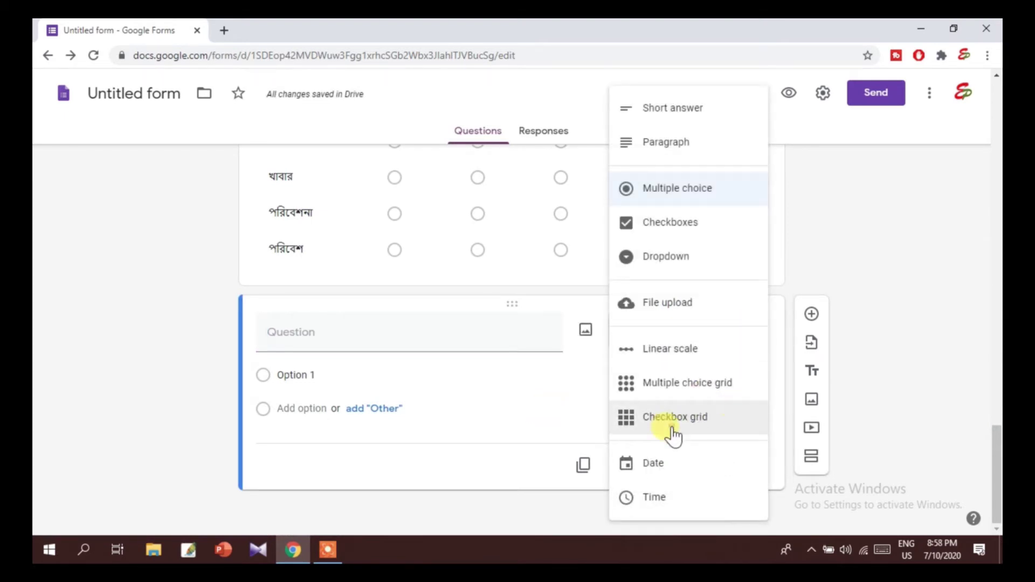
pyautogui.click(671, 431)
pyautogui.click(307, 328)
pyautogui.write('আপনি কখন ফ্রি থাকেন')
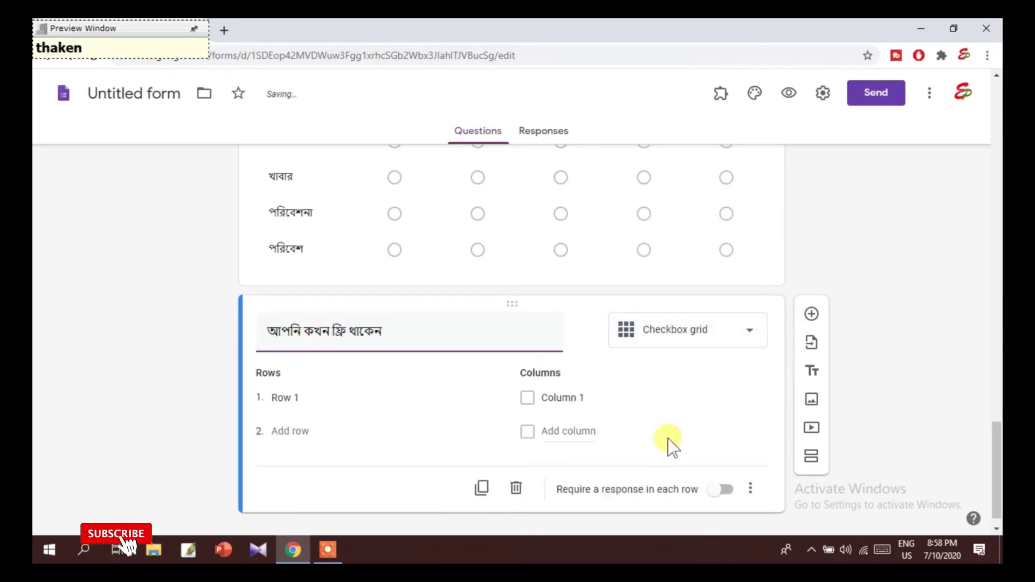
pyautogui.write('?')
# - Enter five rows in the checkbox grid: "শনি", "রবি", "সোম", "মঙল" and "বুধ"
pyautogui.click(286, 398)
pyautogui.write('শনি রবি সোম মঙল বুজ')
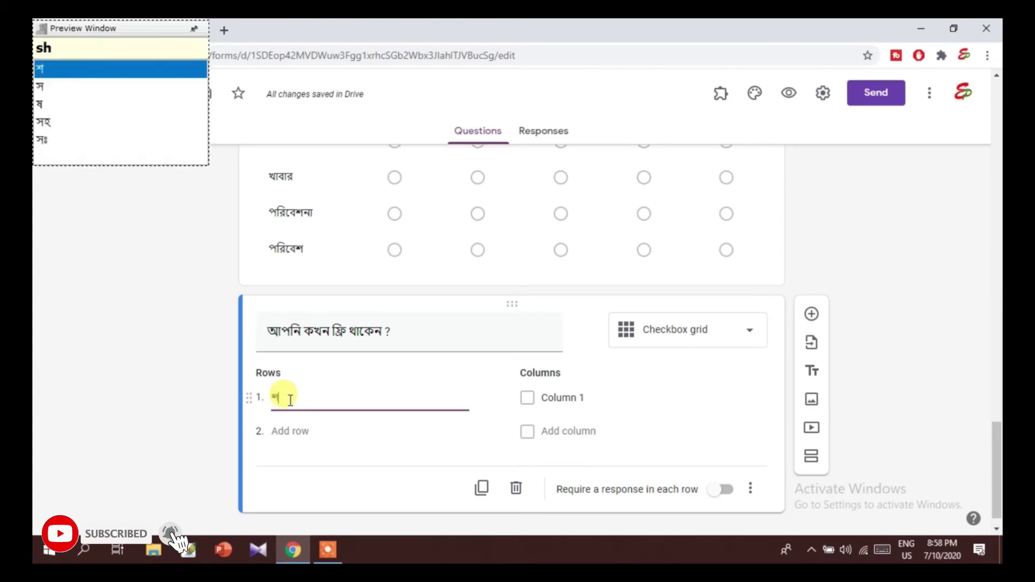
pyautogui.press('Down')
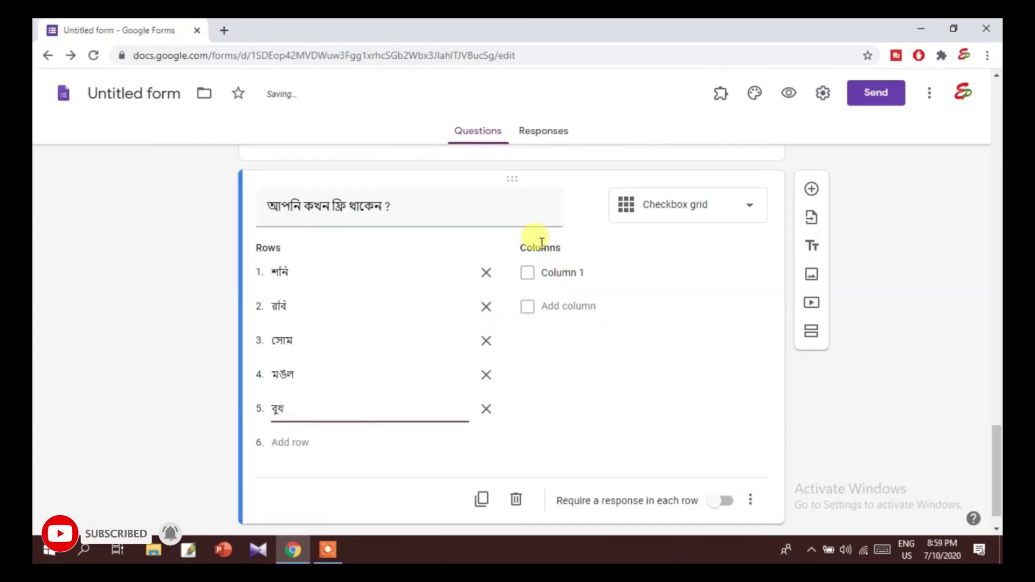
# - Enter four checkbox grid columns, "সকাল", "বিকাল", "দুপুর" and "রাত", and view the finished grid
pyautogui.click(586, 277)
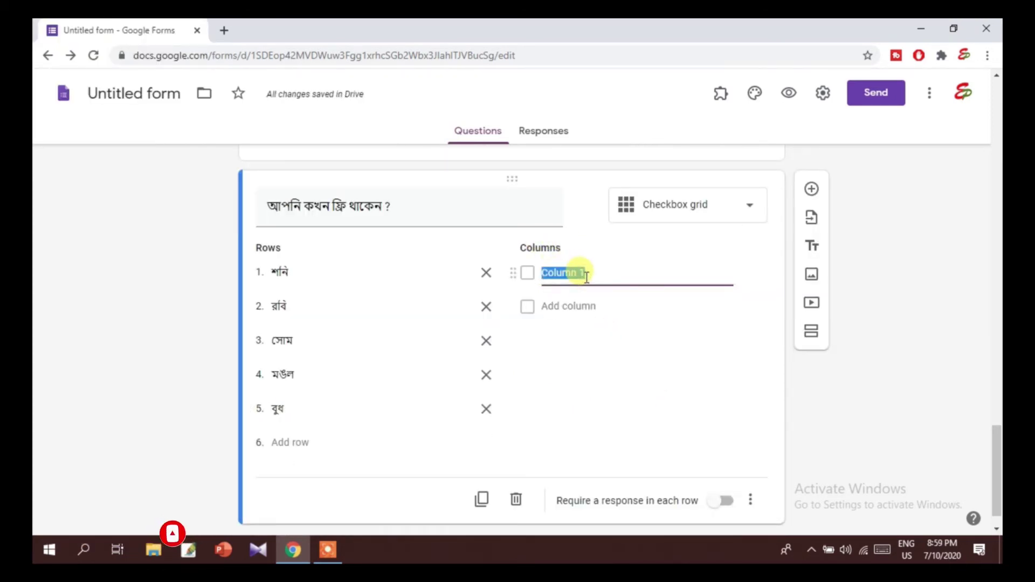
pyautogui.write('sokam')
pyautogui.press('BackSpace')
pyautogui.write('l')
pyautogui.press('Return')
pyautogui.write('bikal')
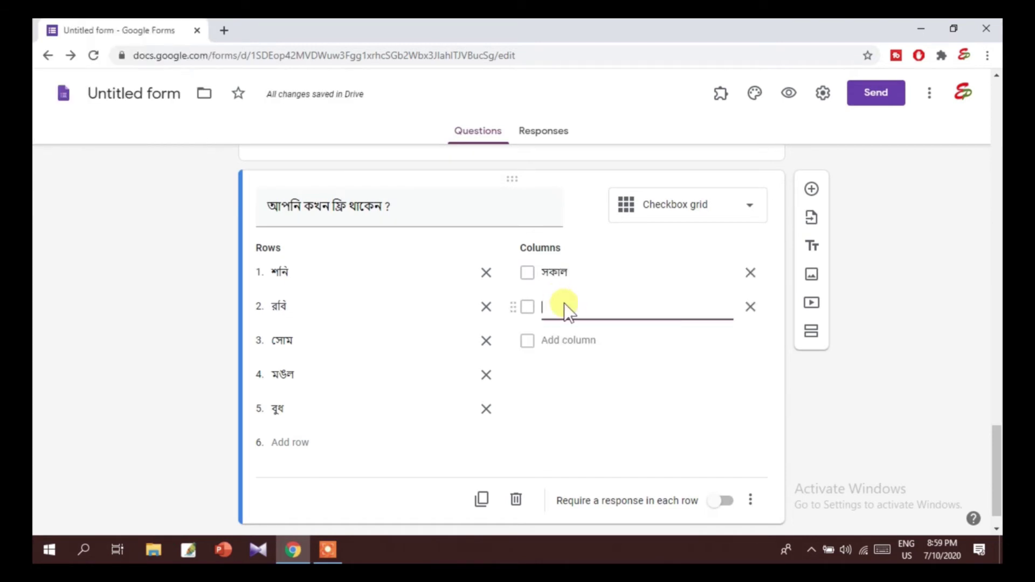
pyautogui.press('Return')
pyautogui.write('dupur')
pyautogui.press('Return')
pyautogui.write('rat')
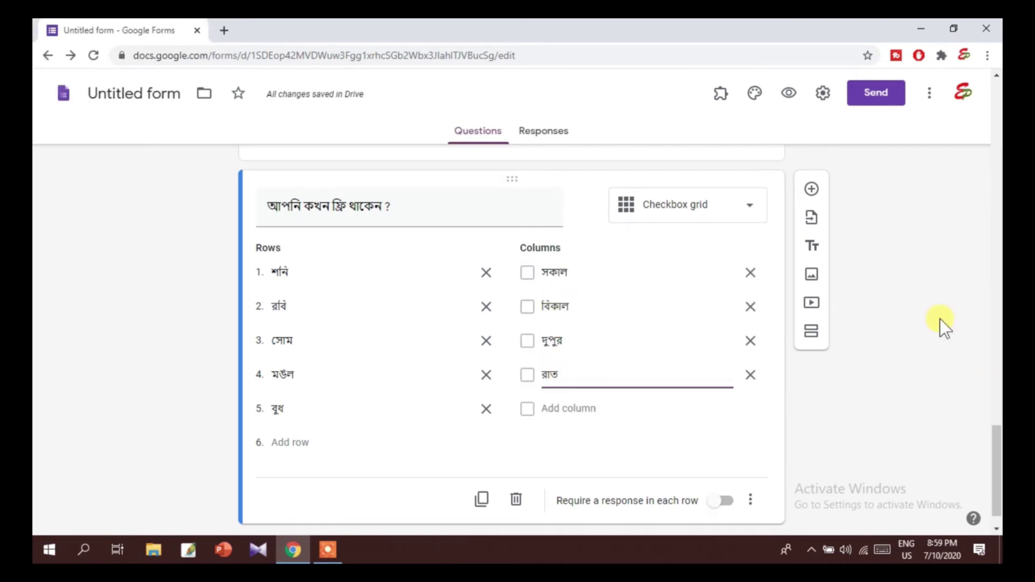
pyautogui.click(742, 156)
pyautogui.scroll(-5, 663, 290)
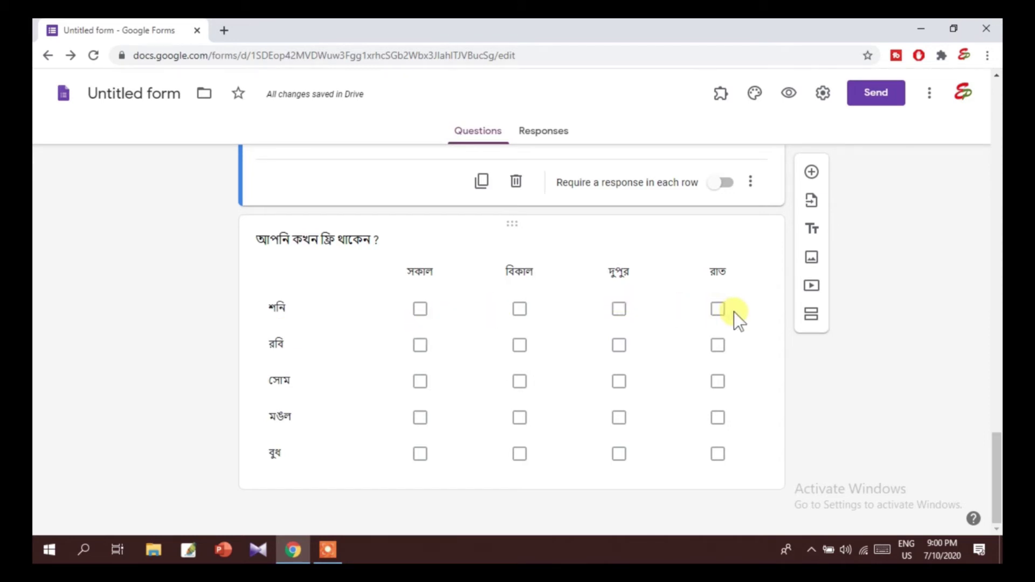
pyautogui.click(674, 244)
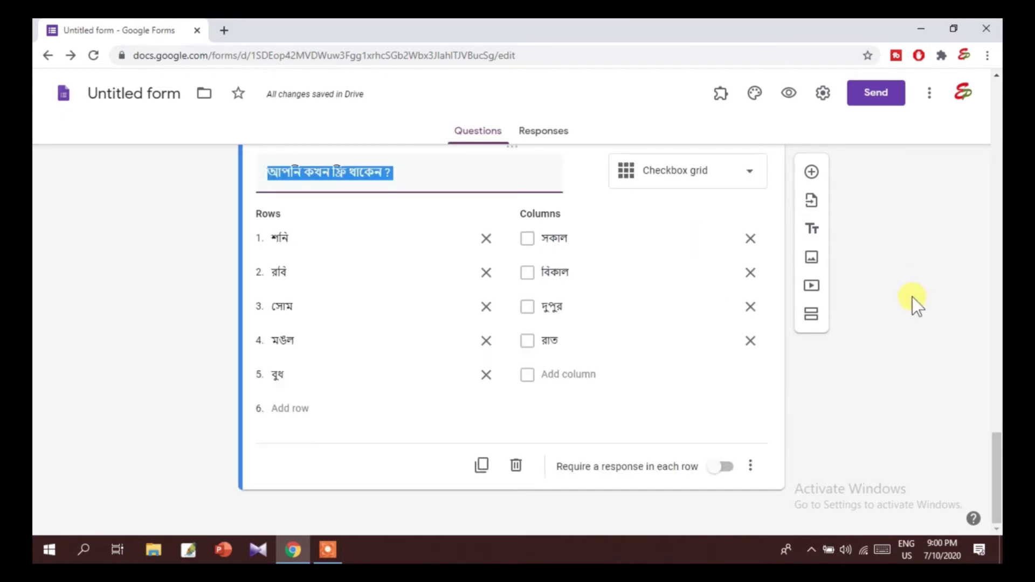
pyautogui.click(811, 203)
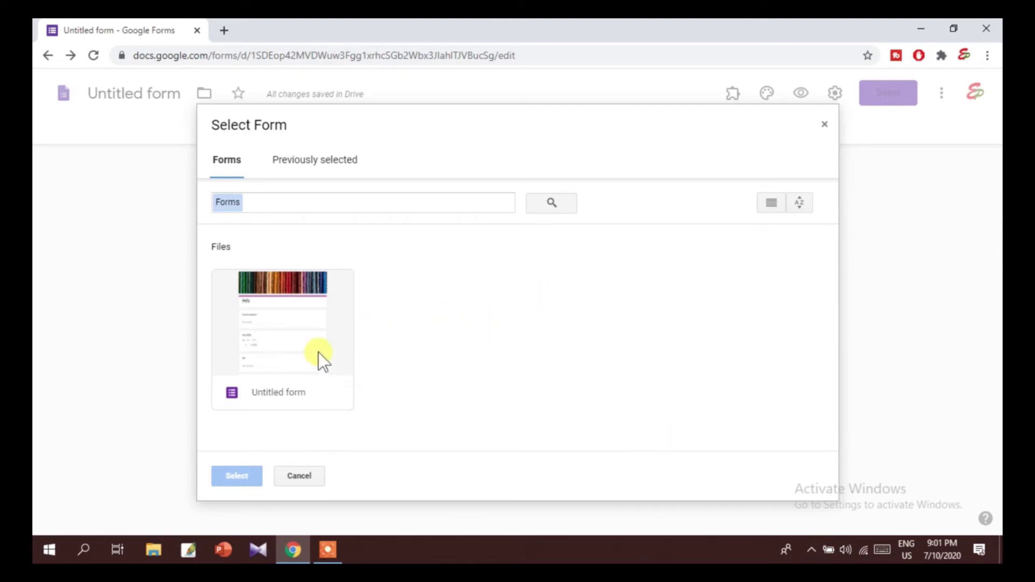
pyautogui.click(254, 309)
pyautogui.click(237, 476)
pyautogui.scroll(-5, 886, 308)
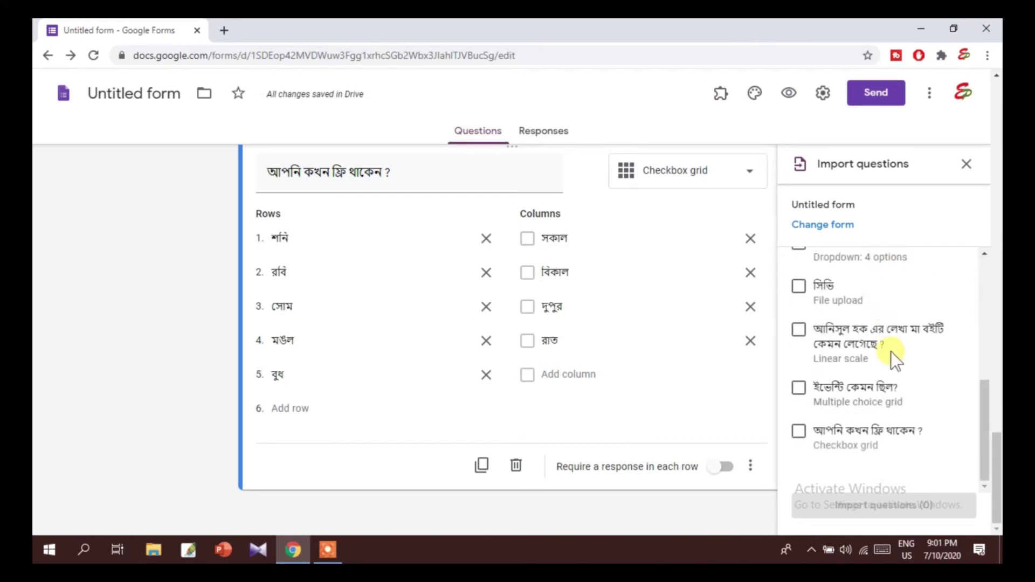
pyautogui.click(798, 286)
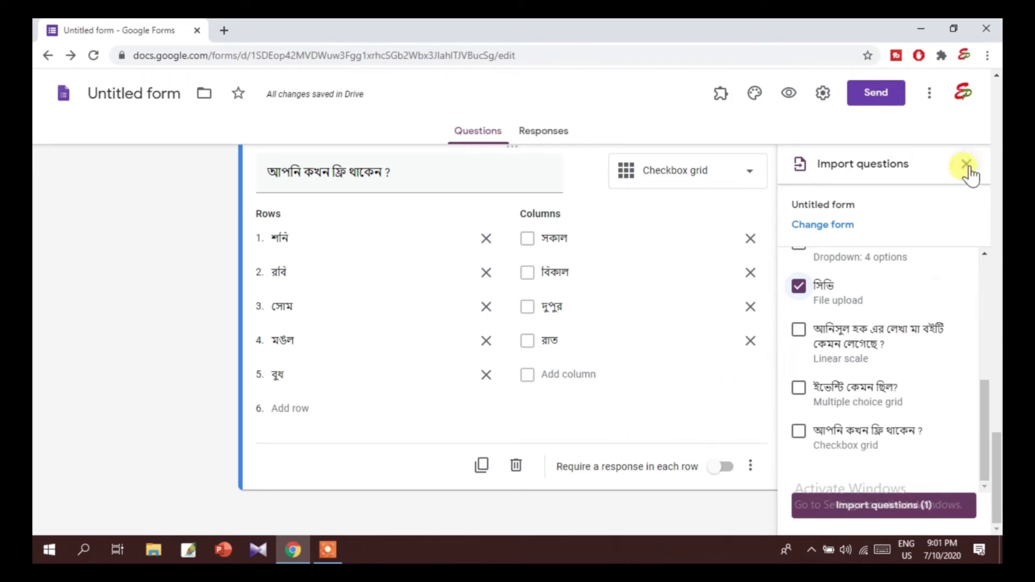
pyautogui.click(966, 163)
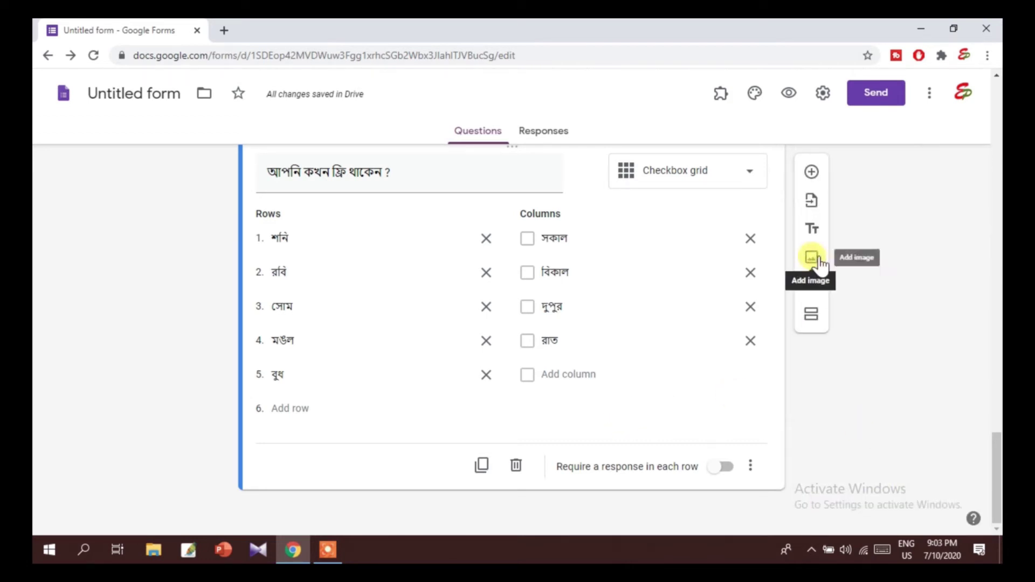
pyautogui.click(811, 172)
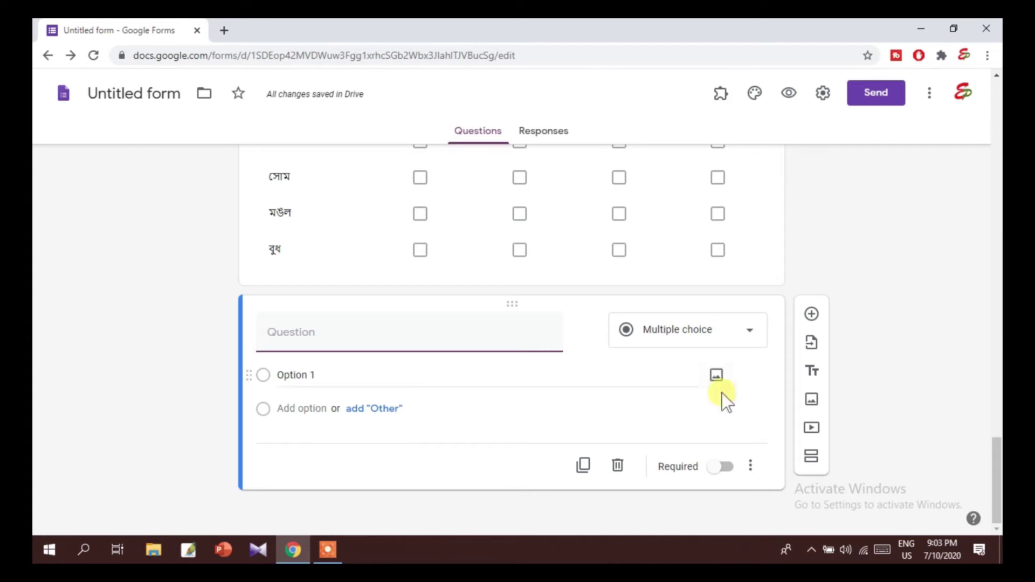
pyautogui.click(812, 429)
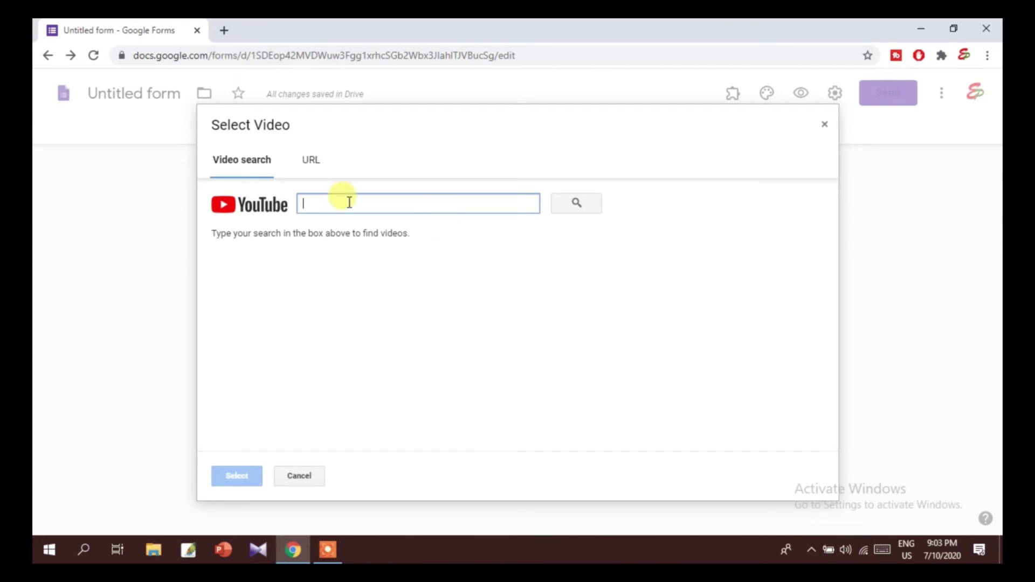
pyautogui.click(310, 159)
pyautogui.click(358, 197)
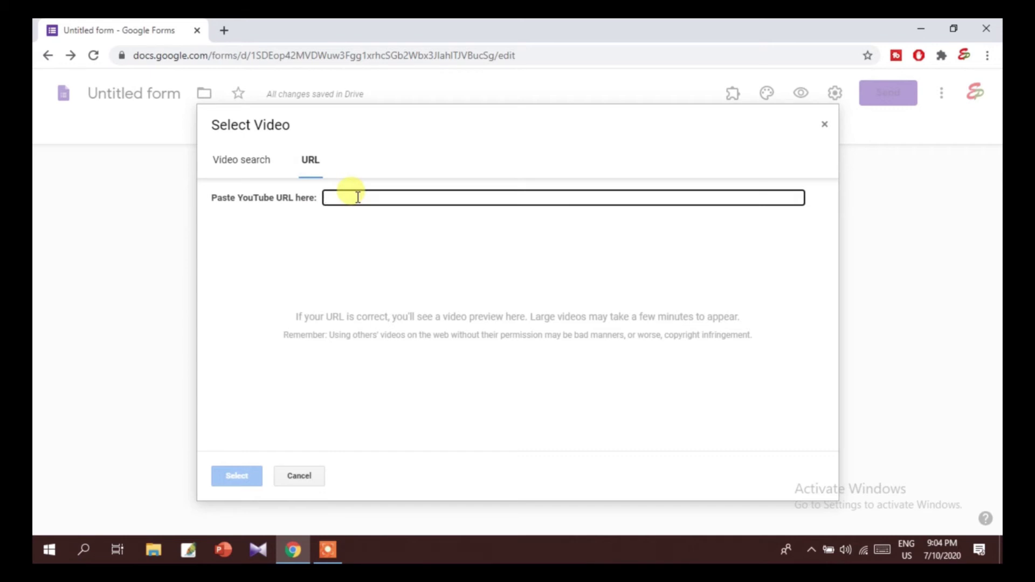
pyautogui.write('https://youtu.be/myLg0sILTeg')
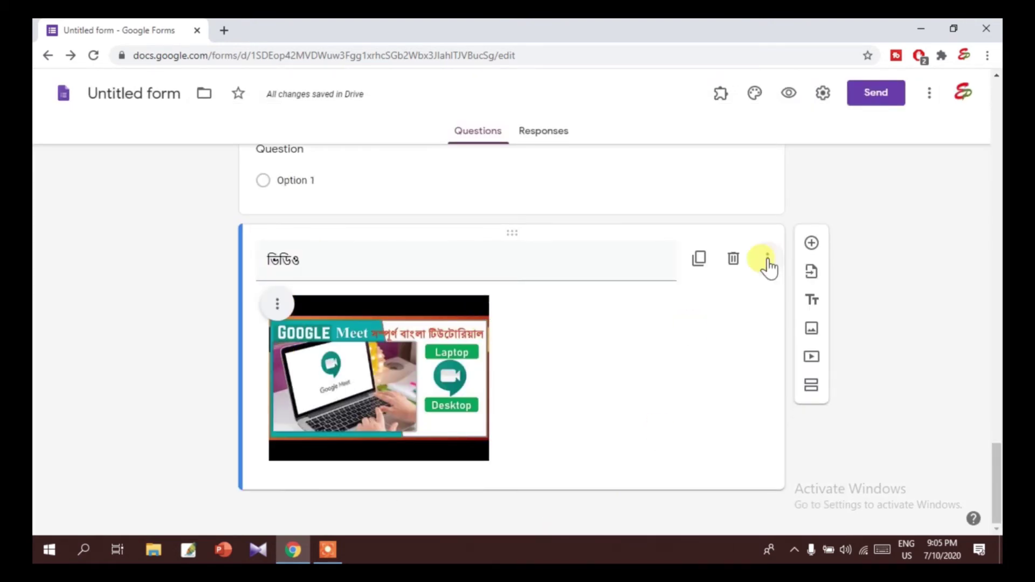
# - Try out the caption option of the "ভিডিও" item by showing the caption field and hiding it again
pyautogui.click(768, 263)
pyautogui.click(802, 309)
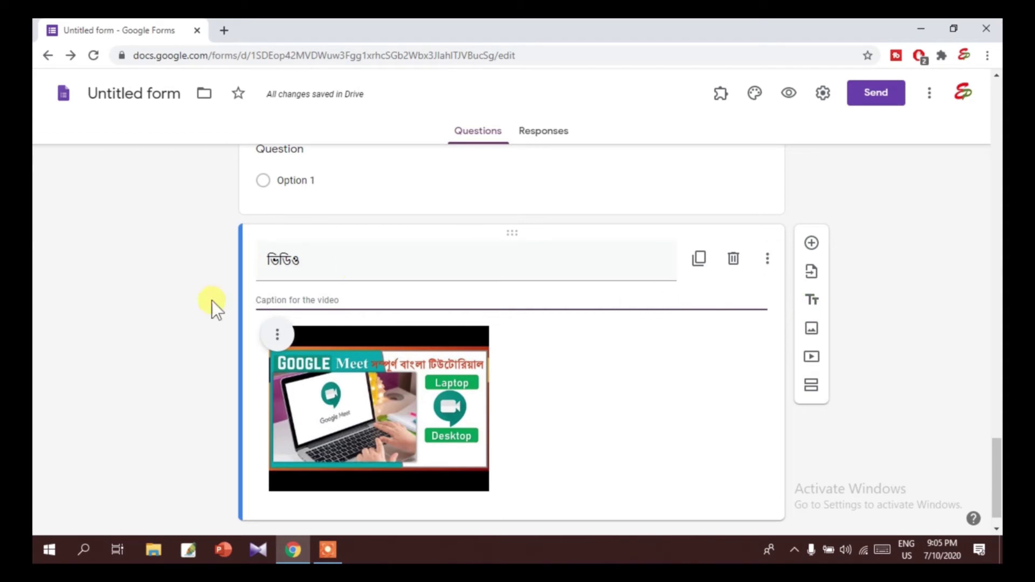
pyautogui.click(757, 263)
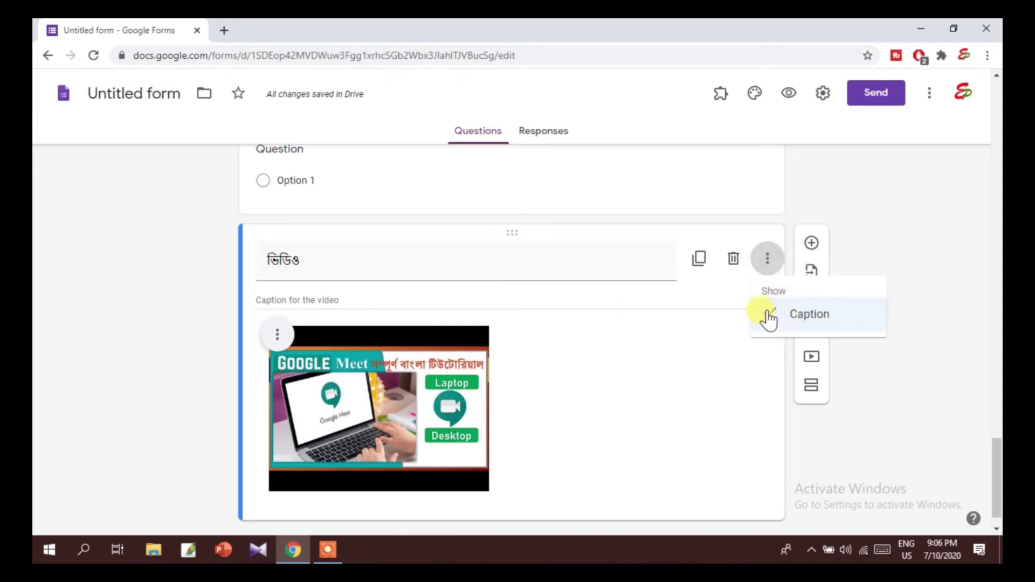
pyautogui.click(766, 310)
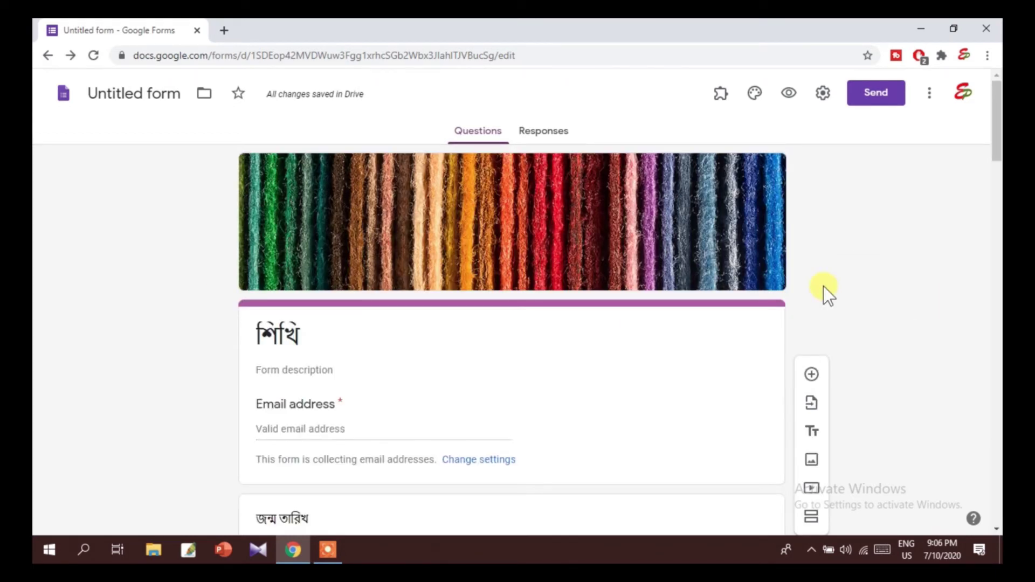
# - Preview the form as respondents see it, look through its questions, and return to the editor
pyautogui.scroll(-5, 823, 286)
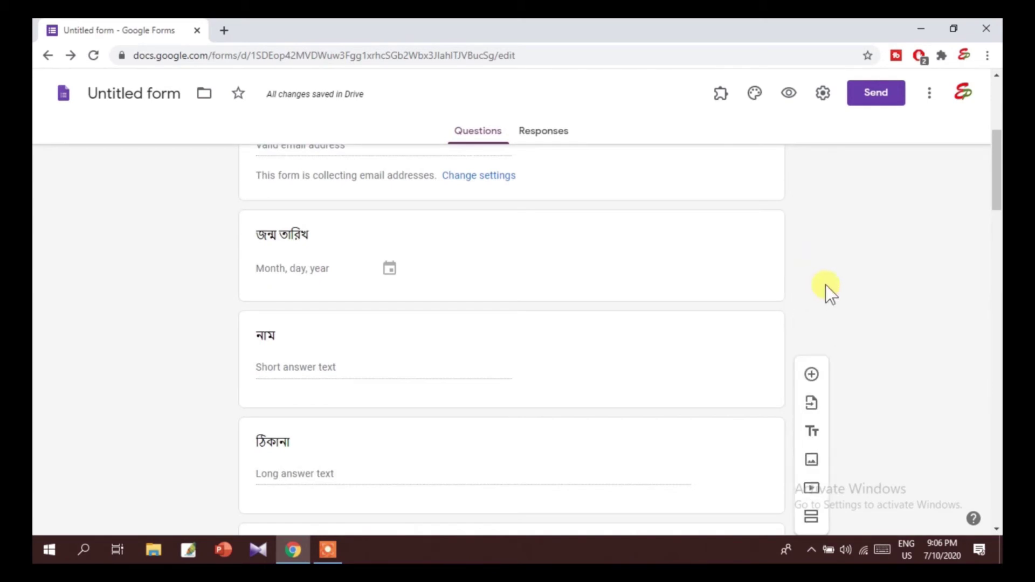
pyautogui.scroll(5, 825, 283)
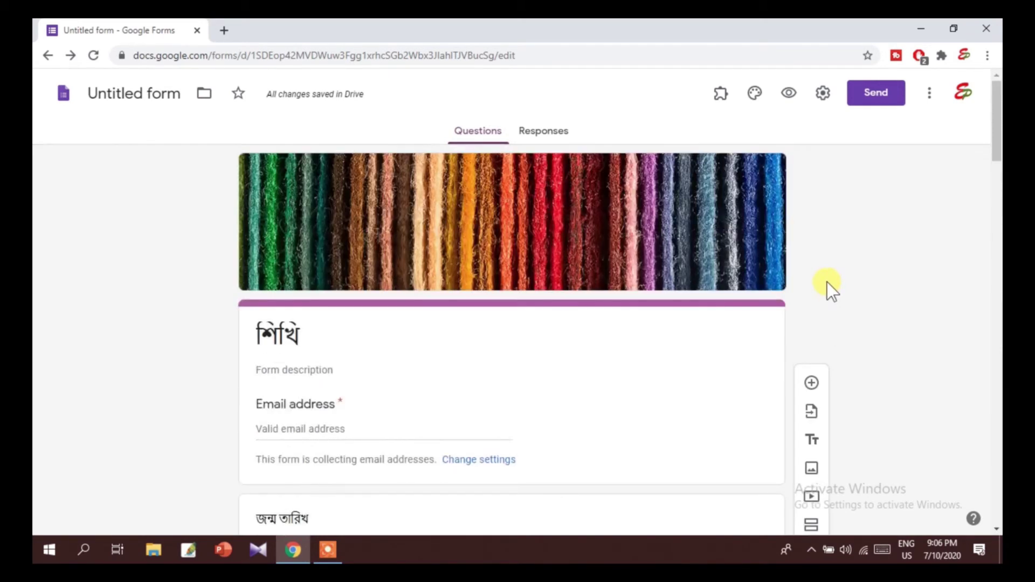
pyautogui.click(787, 95)
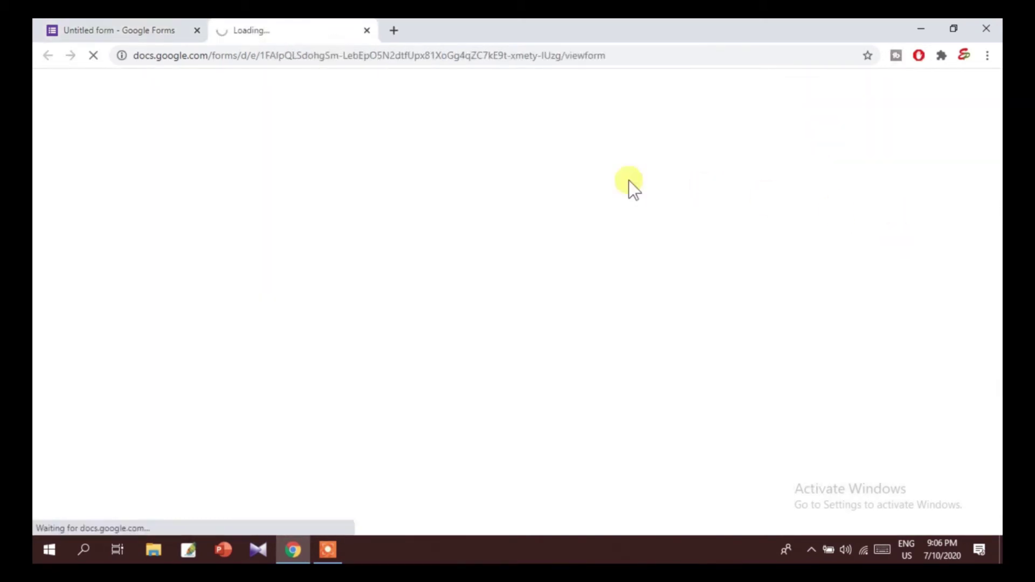
pyautogui.scroll(-5, 684, 247)
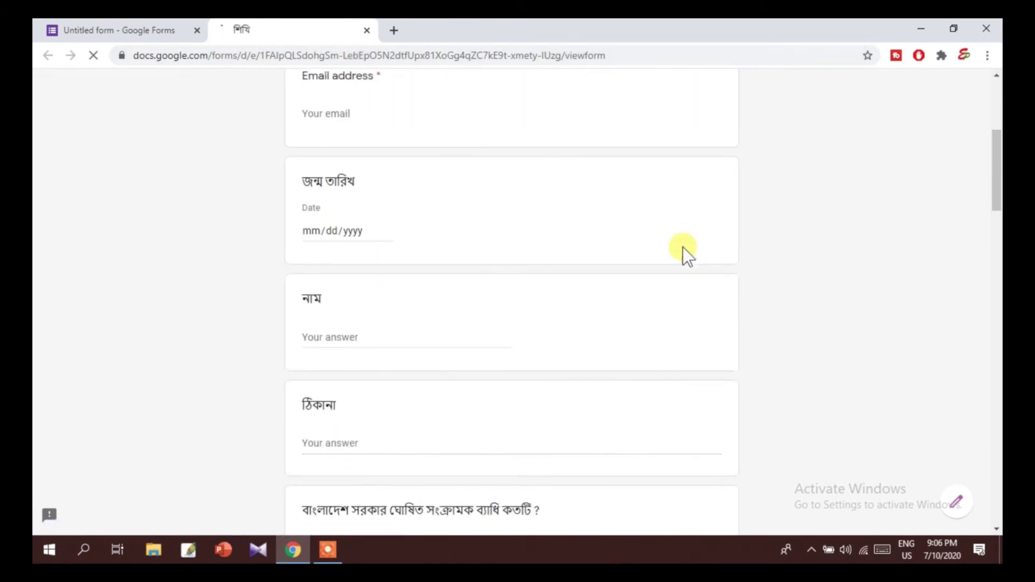
pyautogui.scroll(-20, 682, 247)
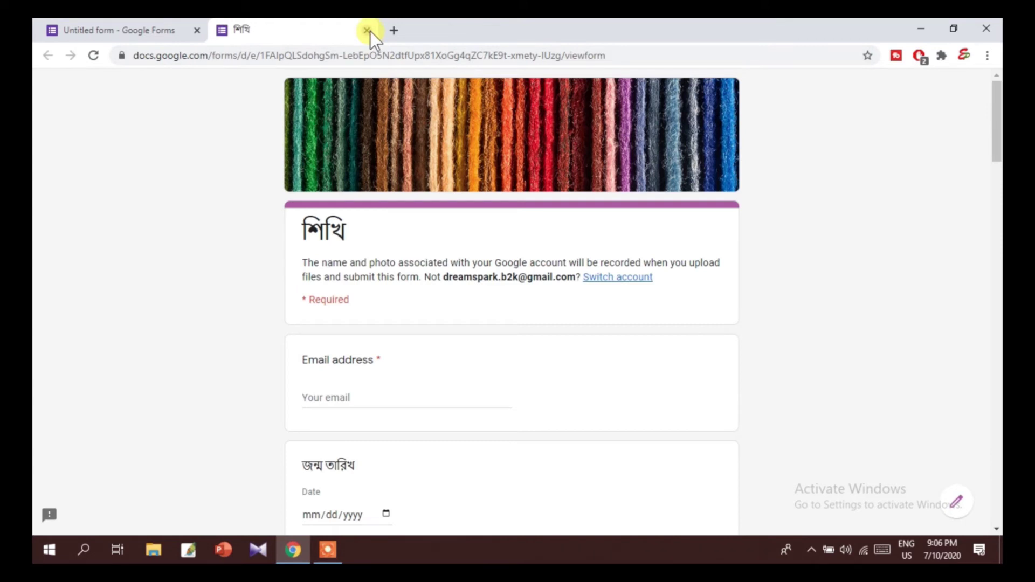
pyautogui.click(366, 31)
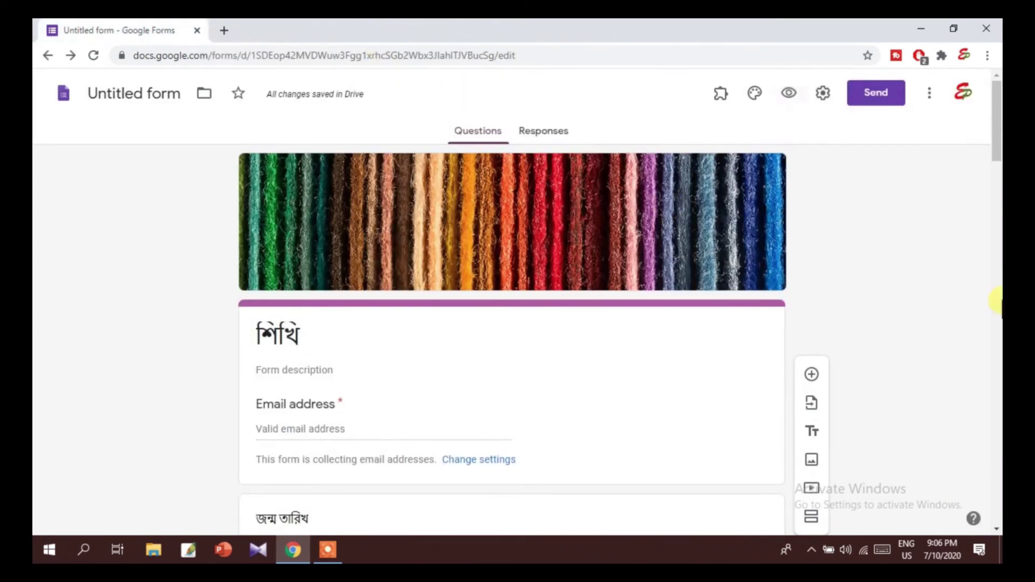
# - In the form's general settings, turn response receipts off and on again, and set them to Always
pyautogui.click(822, 94)
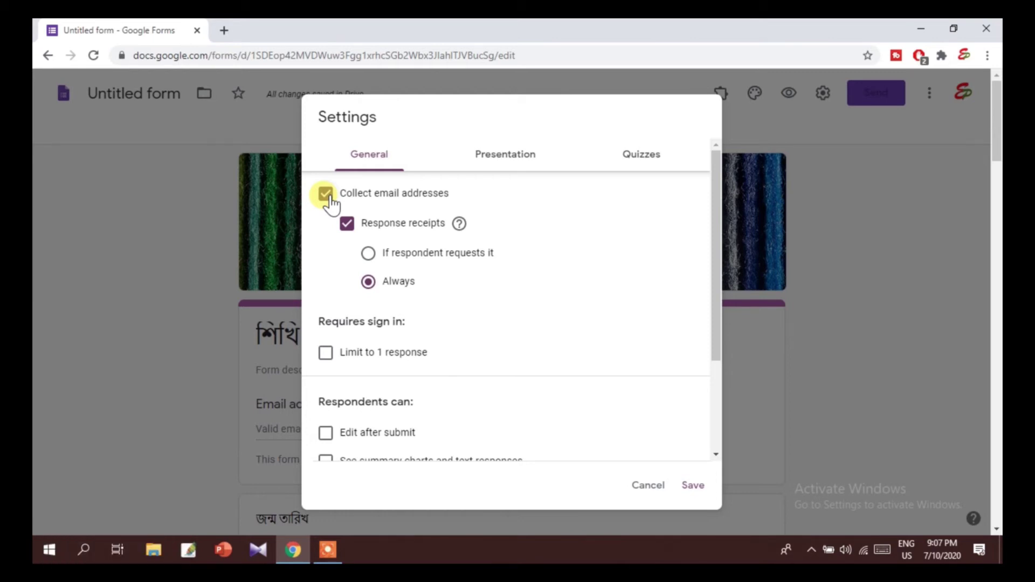
pyautogui.click(345, 223)
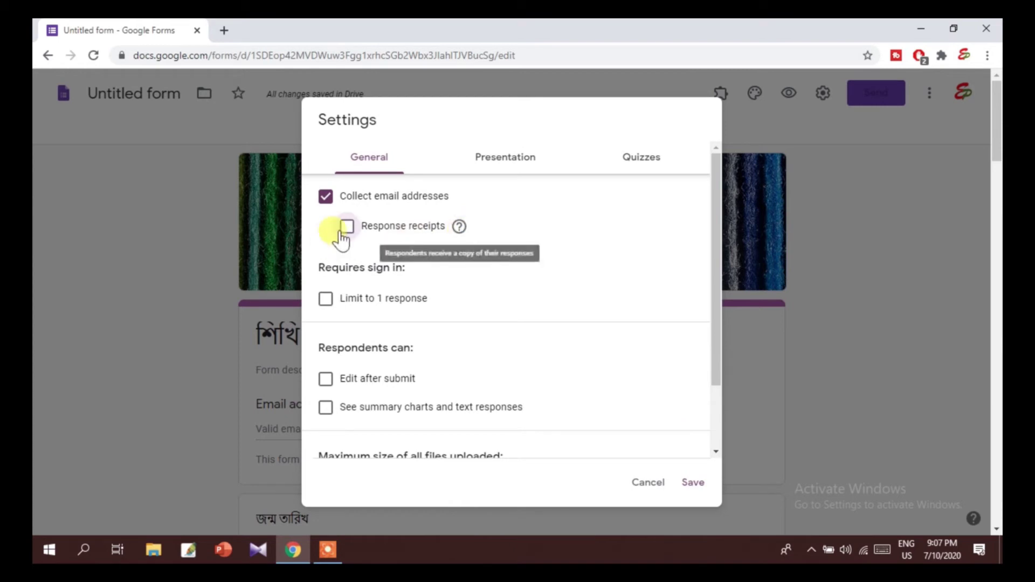
pyautogui.click(347, 226)
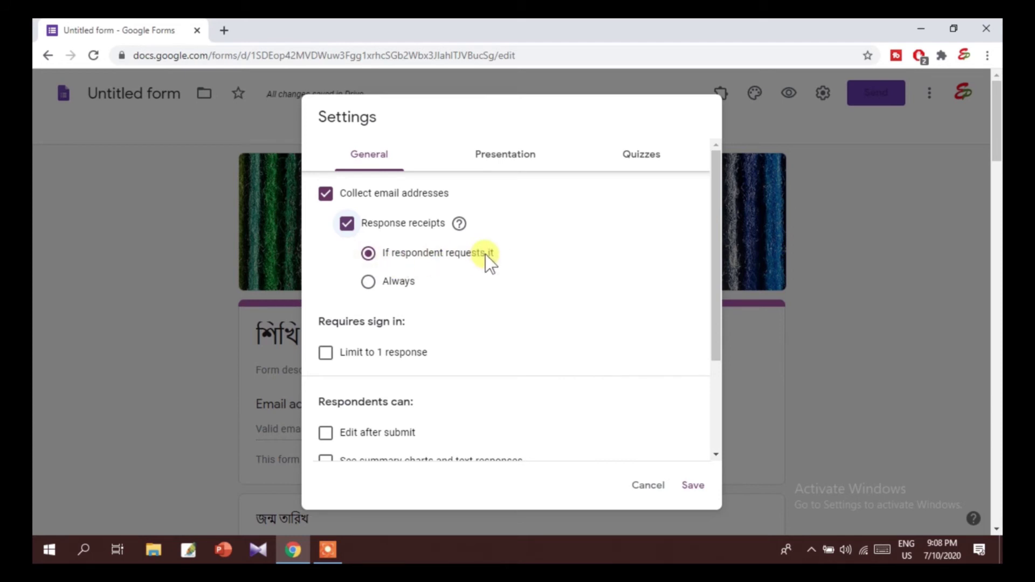
pyautogui.click(364, 283)
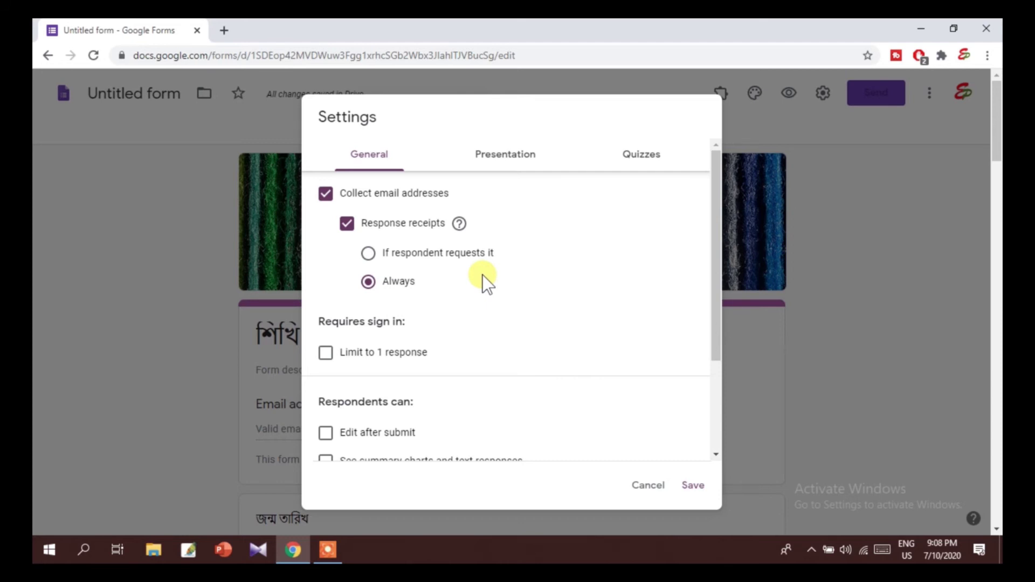
# - Limit the form to 1 response per respondent and let respondents see summary charts and text responses
pyautogui.scroll(-3, 483, 275)
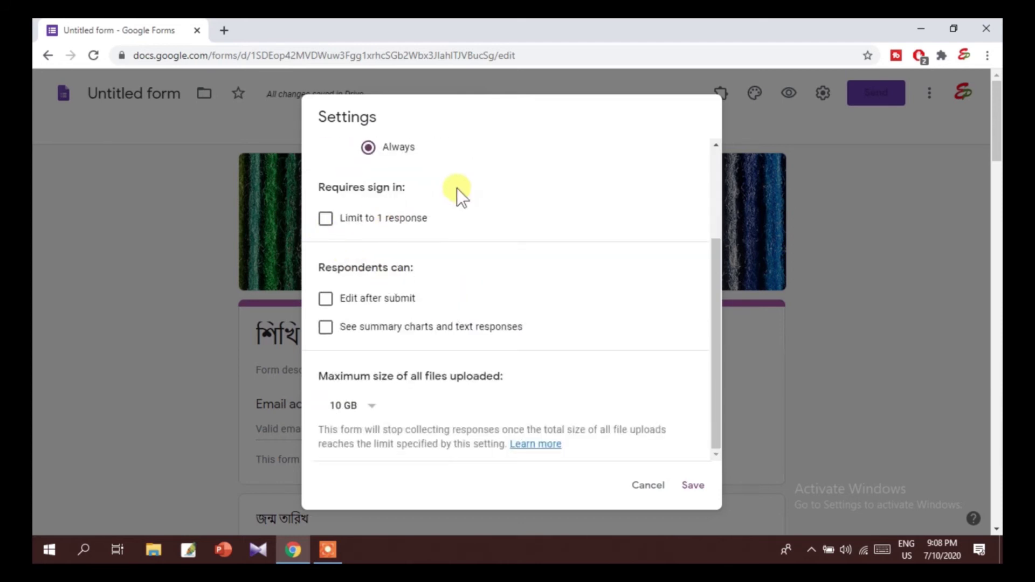
pyautogui.click(325, 220)
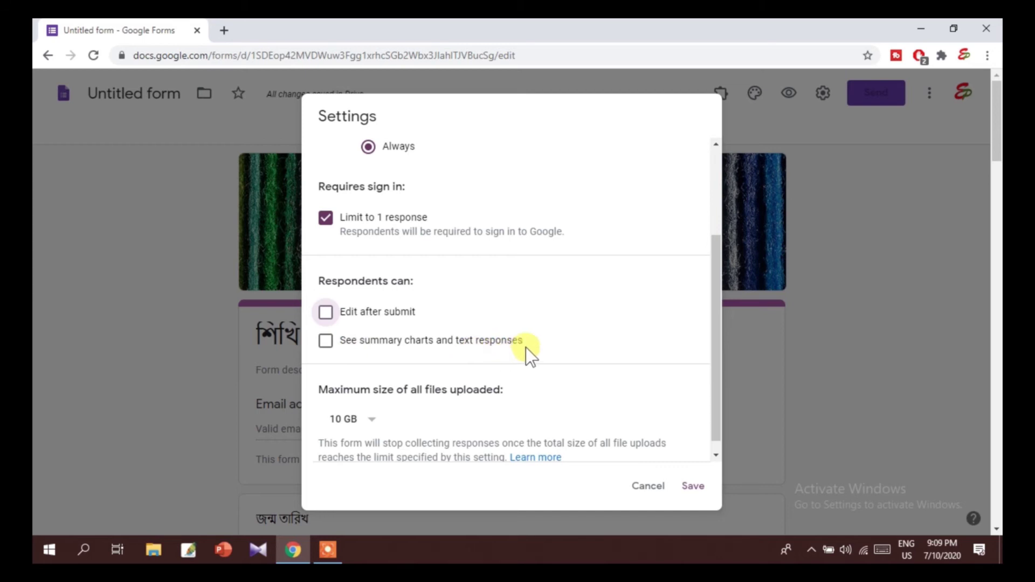
pyautogui.click(326, 340)
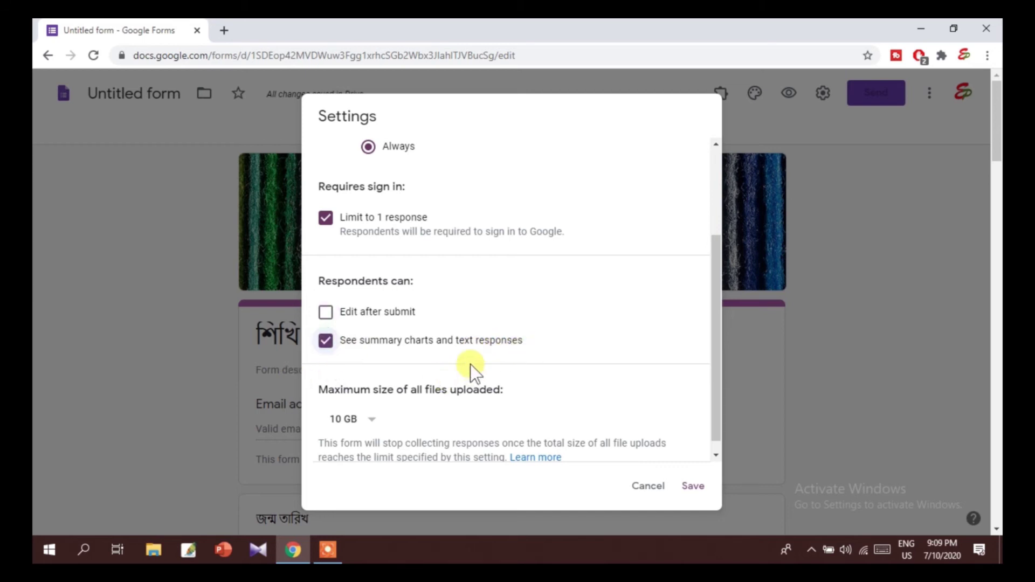
pyautogui.scroll(-3, 623, 423)
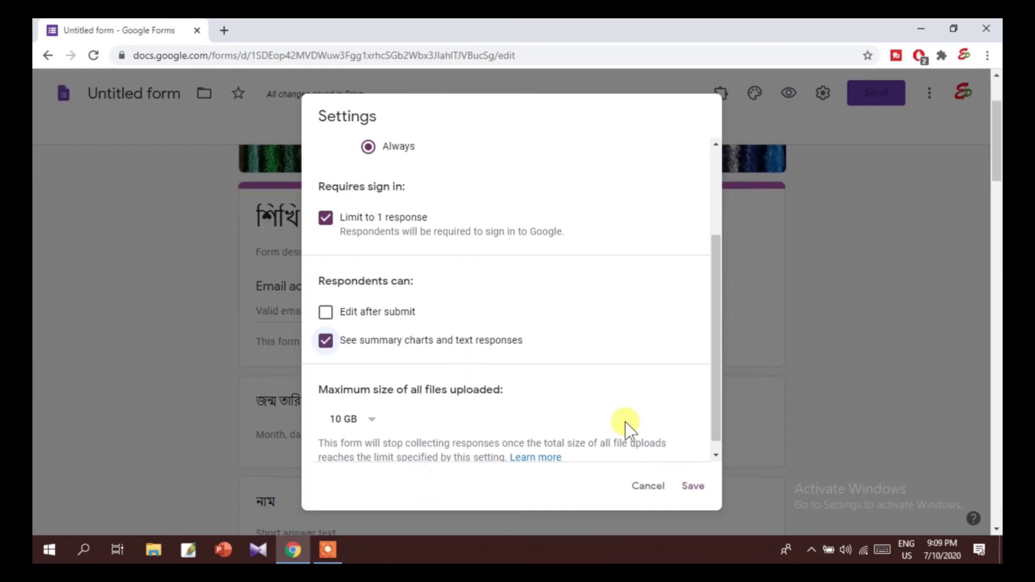
# - Look over the presentation and quiz settings without changing them, and save the form settings
pyautogui.scroll(6, 431, 296)
pyautogui.click(508, 162)
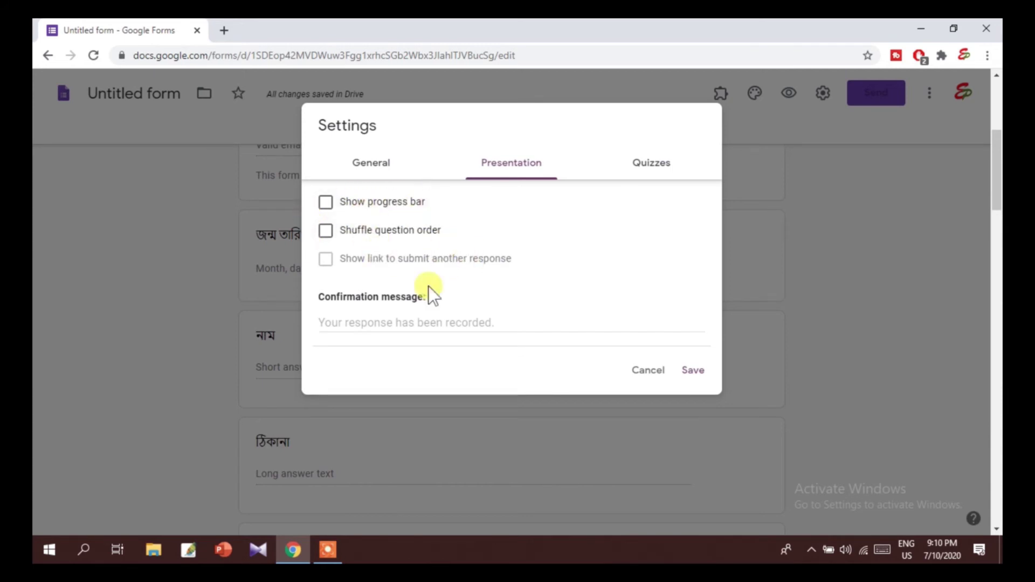
pyautogui.click(653, 161)
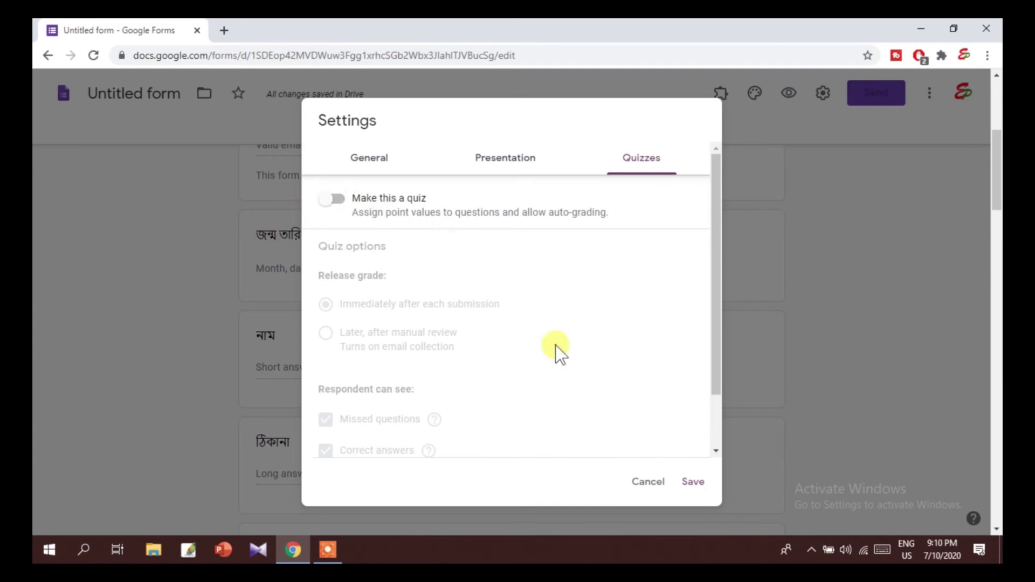
pyautogui.click(691, 487)
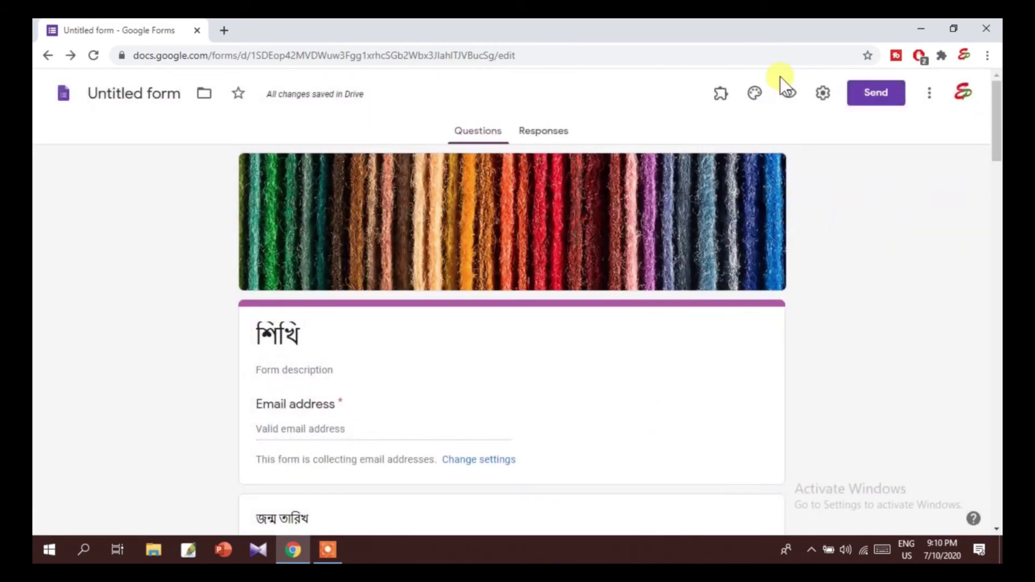
# - Review the options for sending the form, including the email recipient, subject and message fields and the link option
pyautogui.click(874, 93)
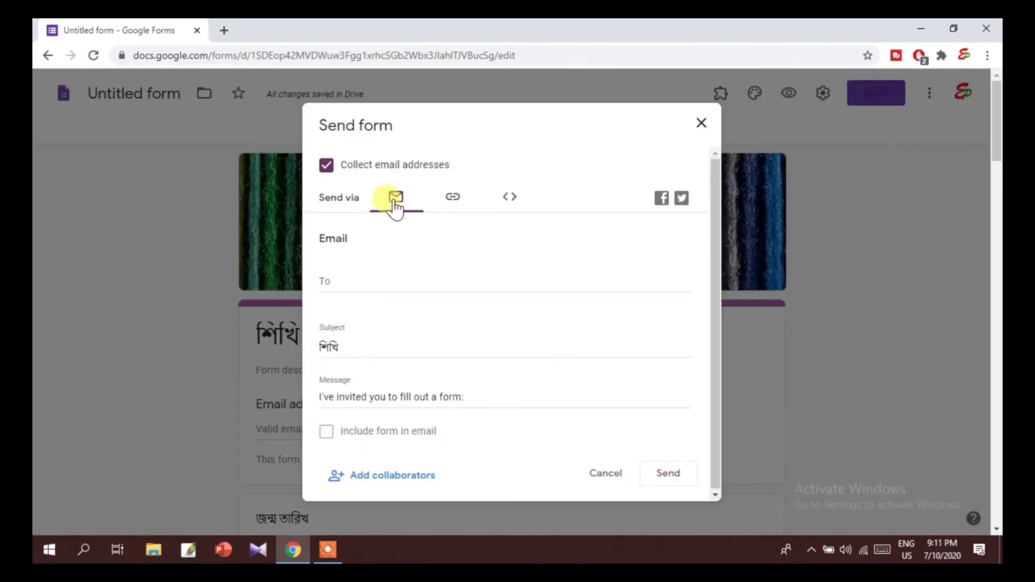
pyautogui.click(334, 278)
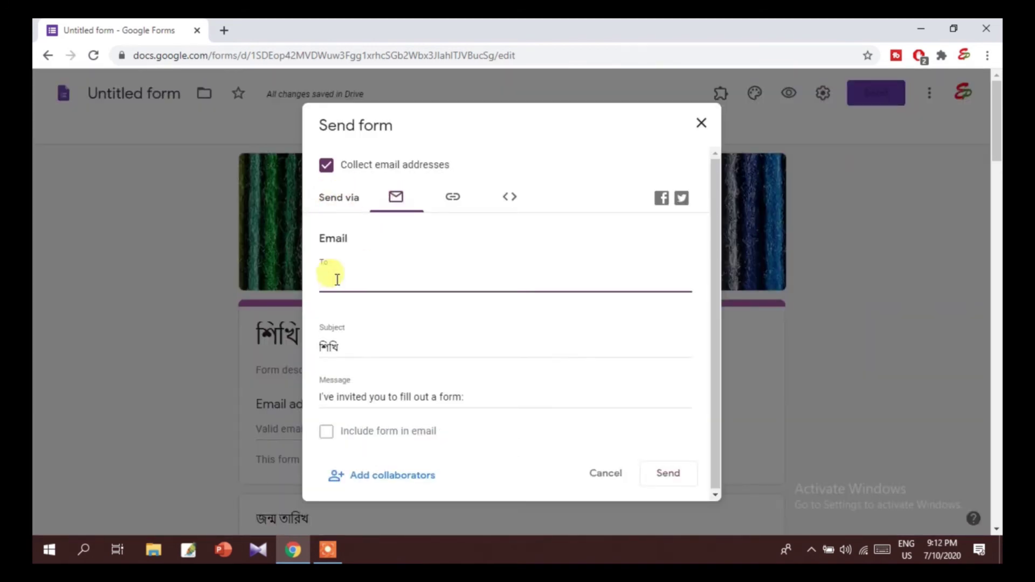
pyautogui.click(352, 397)
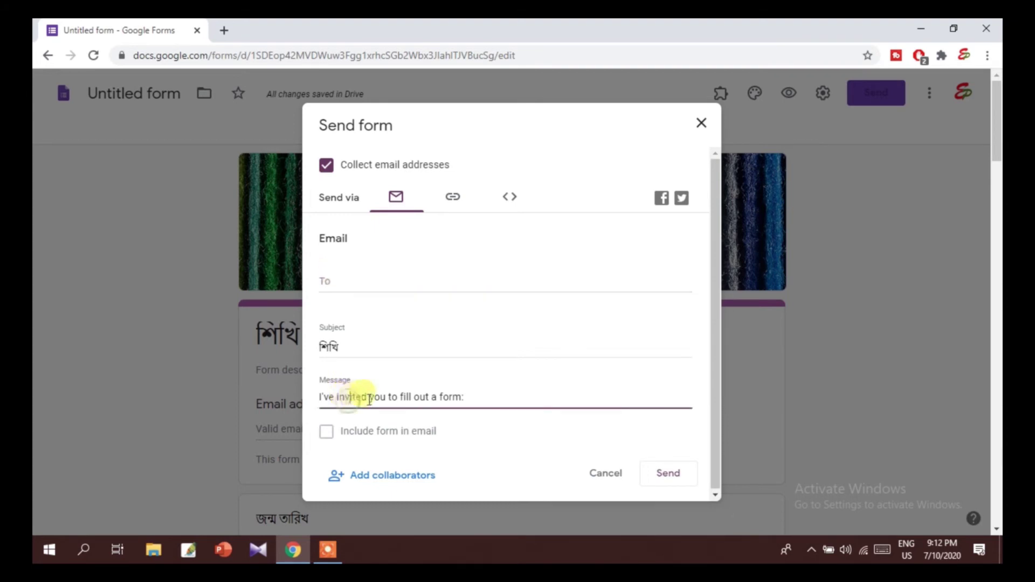
pyautogui.moveTo(463, 401); pyautogui.dragTo(328, 420)
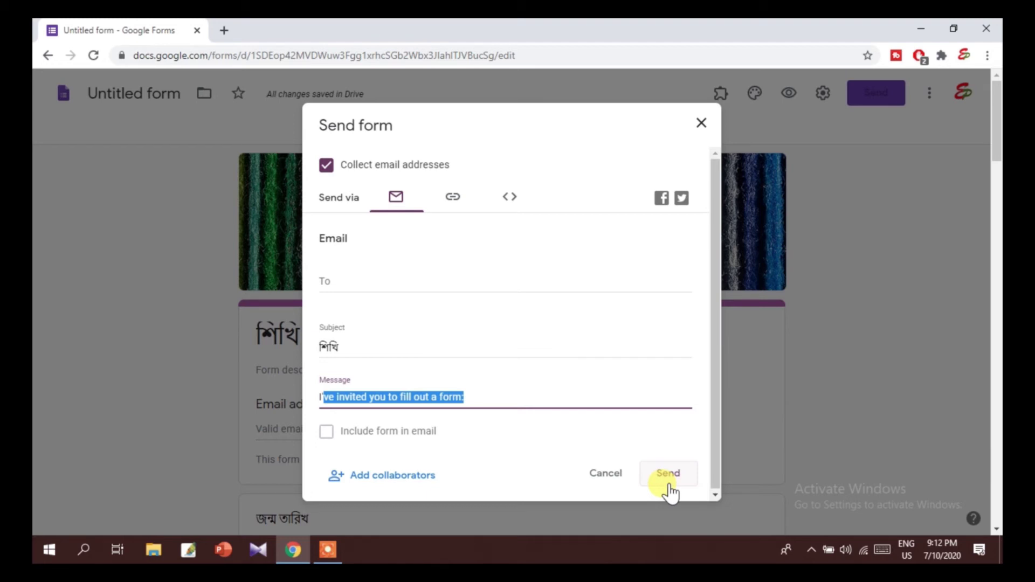
pyautogui.click(454, 201)
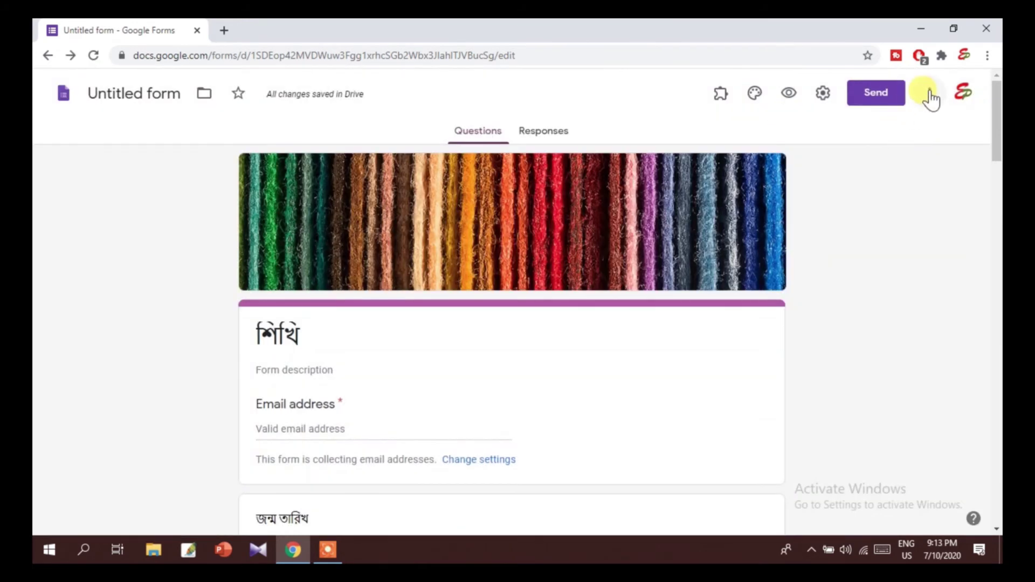
# - Open the form's collaborator sharing and view the contacts suggested as editors
pyautogui.click(927, 99)
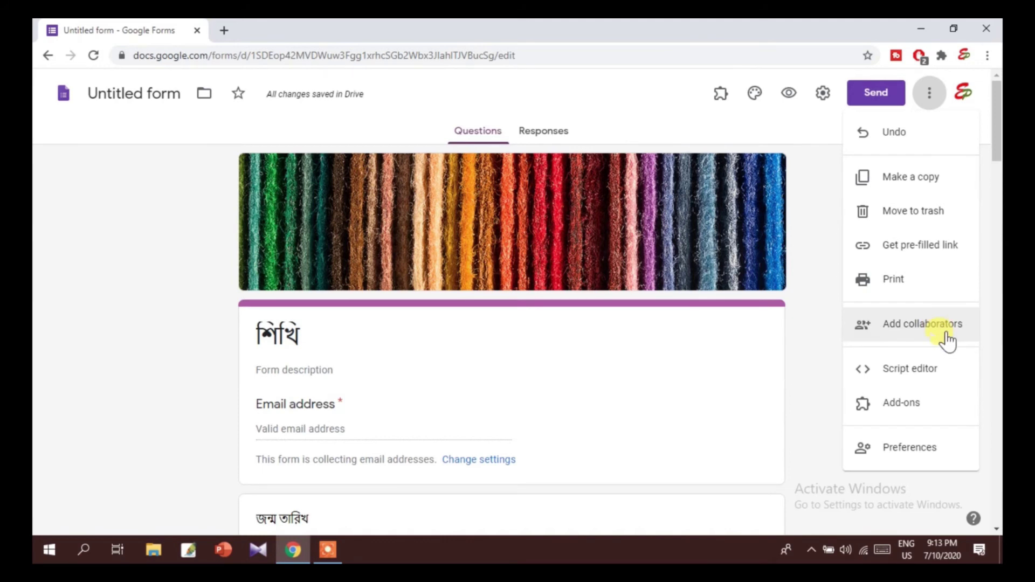
pyautogui.click(919, 326)
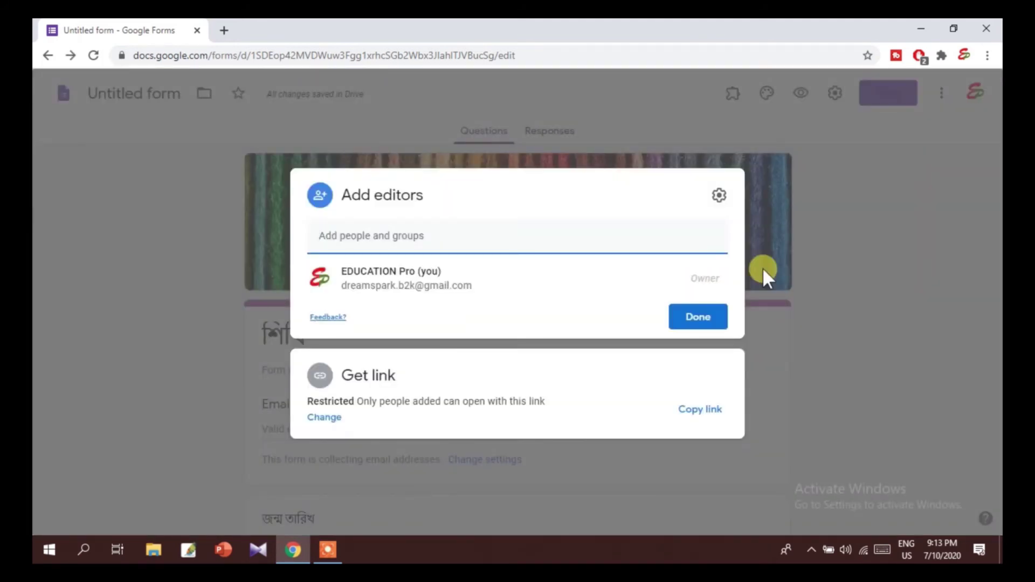
pyautogui.click(380, 236)
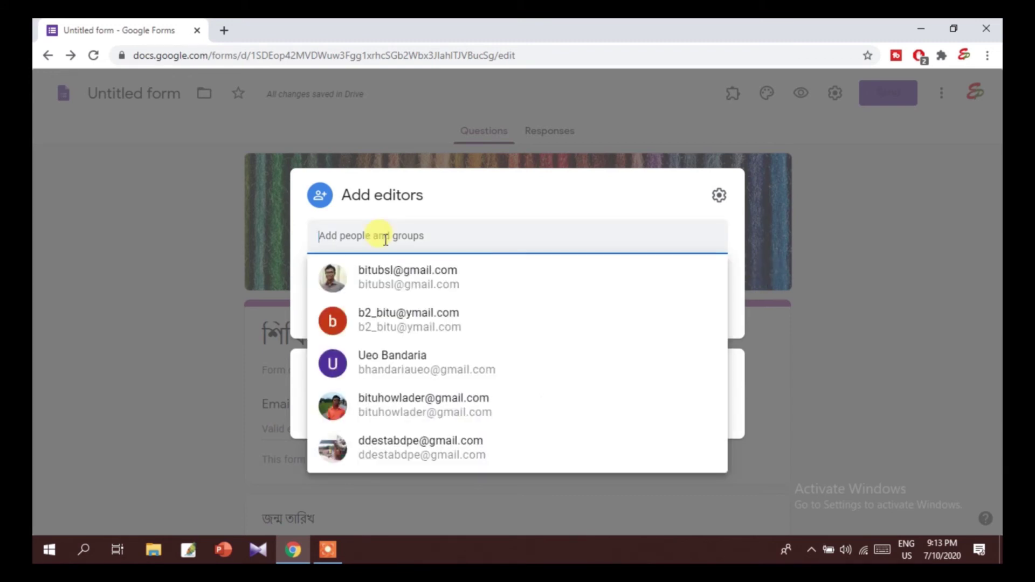
pyautogui.click(384, 238)
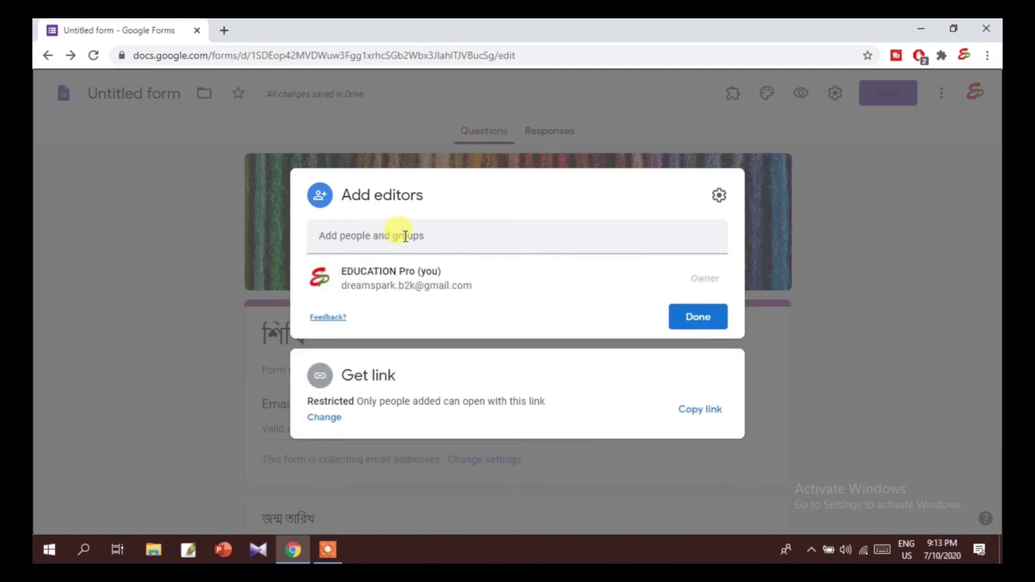
# - Try to invite the first suggested contact as an editor of the form, with notification on
pyautogui.click(405, 236)
pyautogui.click(426, 281)
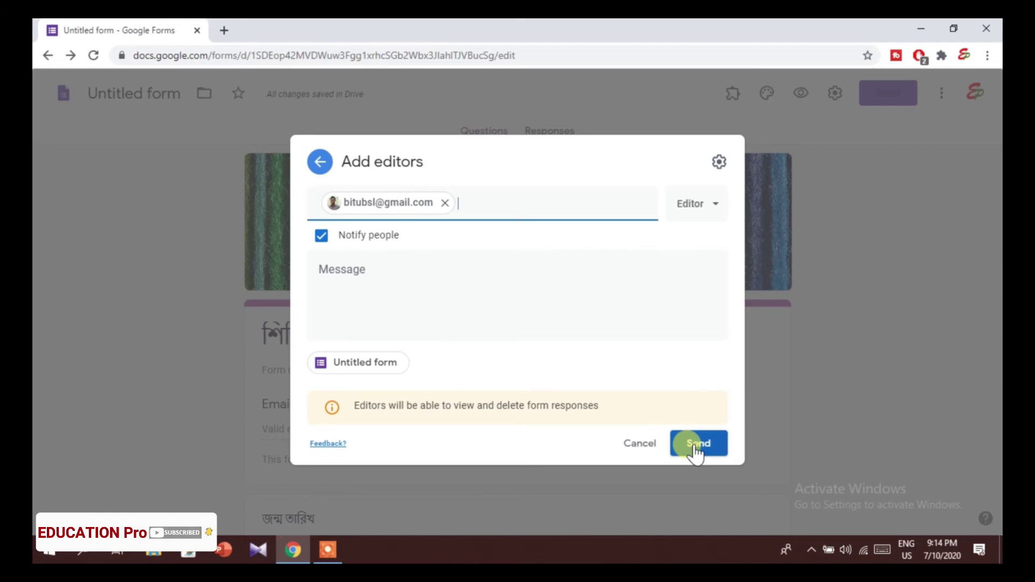
pyautogui.click(695, 445)
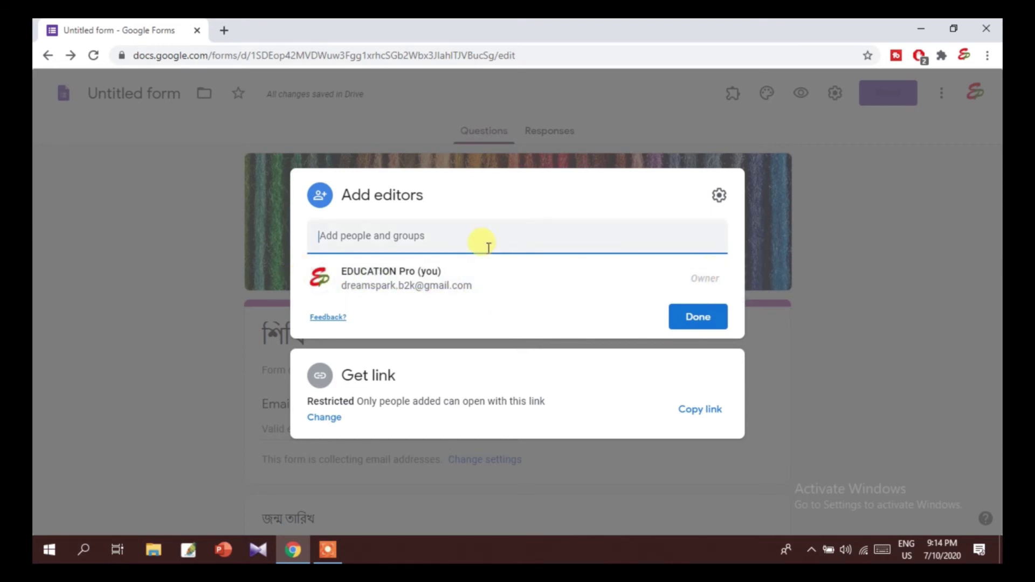
# - Invite the second suggested contact as an editor, agree to share with the non-Google account, and finish sharing
pyautogui.click(469, 245)
pyautogui.click(539, 320)
pyautogui.click(695, 447)
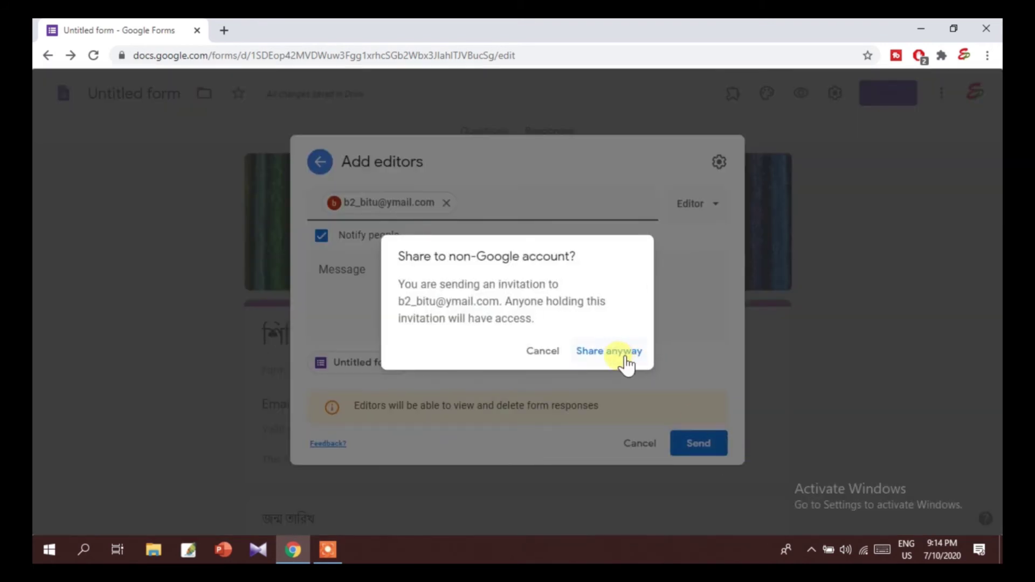
pyautogui.click(621, 354)
pyautogui.click(895, 330)
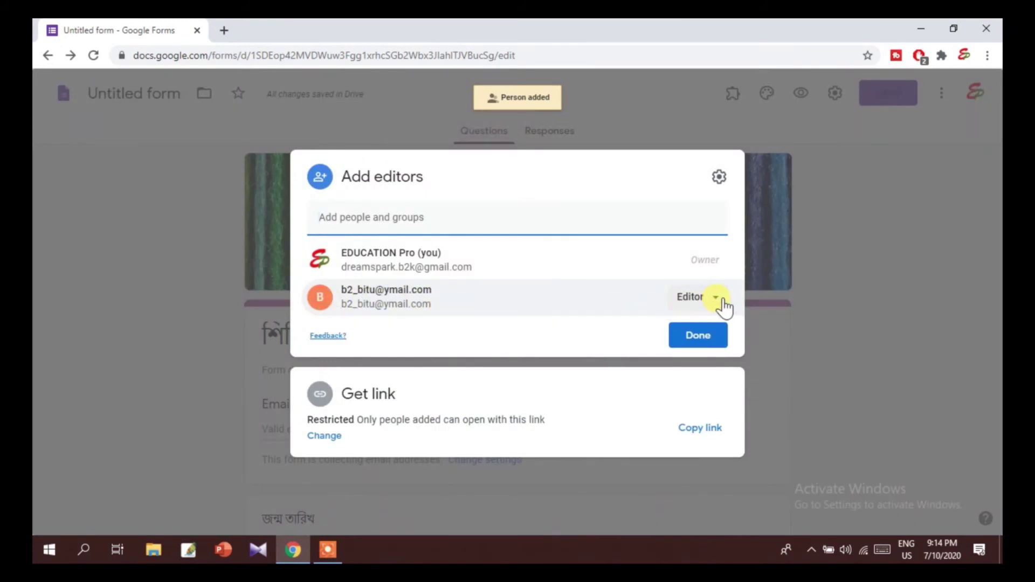
pyautogui.click(700, 336)
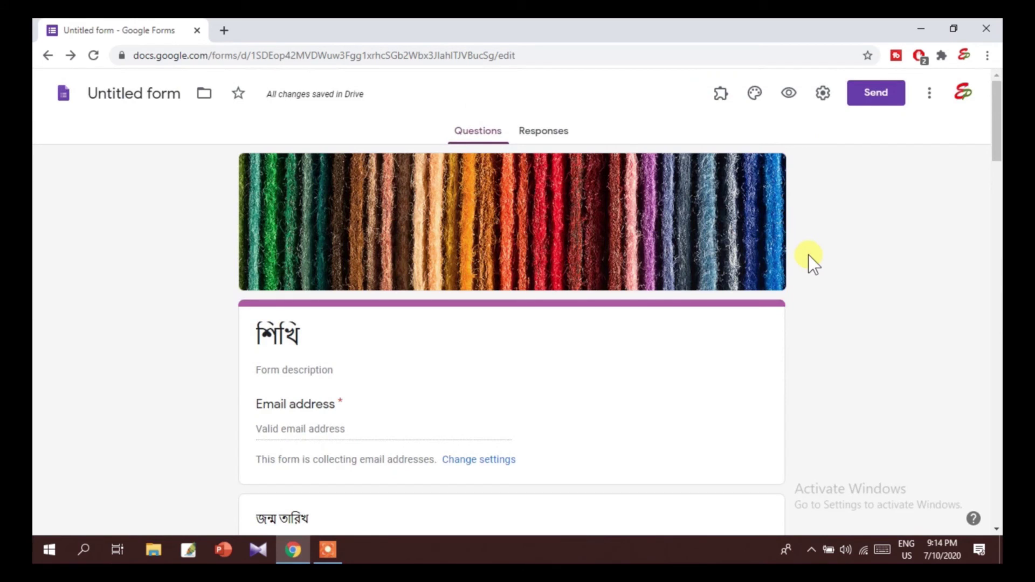
# - Make the "জন্ম তারিখ" and "নাম" questions required
pyautogui.scroll(-5, 855, 350)
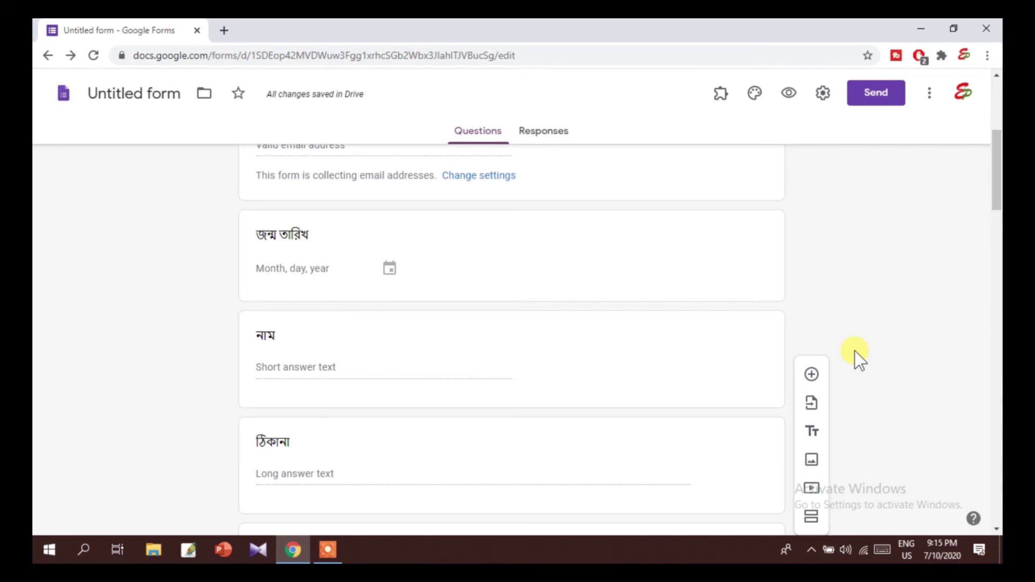
pyautogui.click(451, 228)
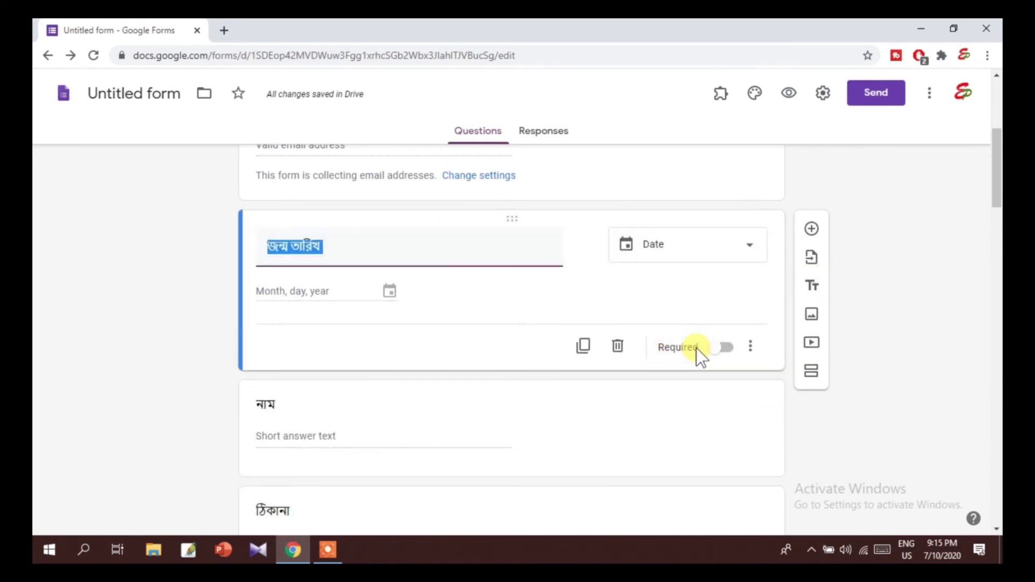
pyautogui.click(715, 353)
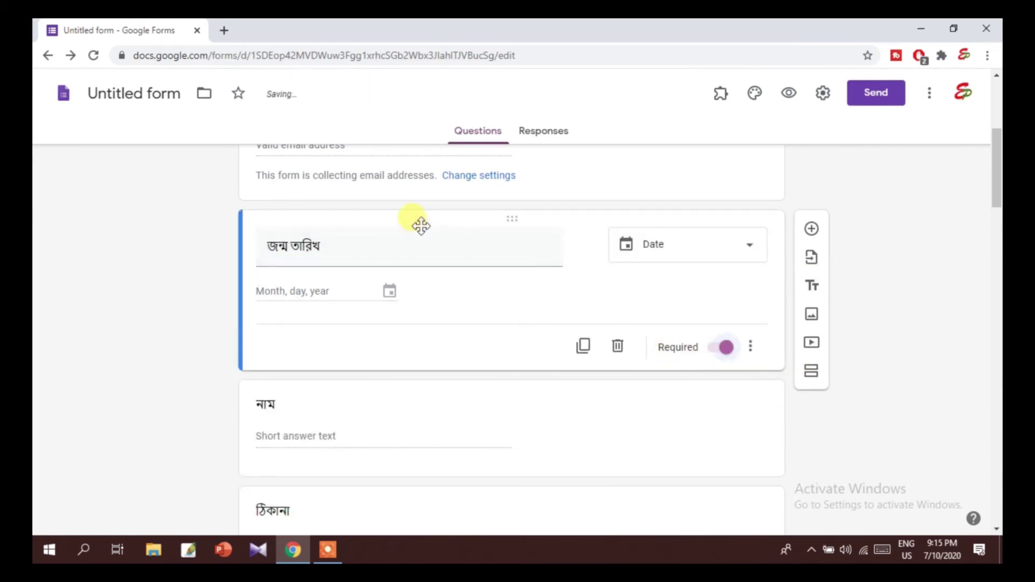
pyautogui.scroll(-3, 681, 380)
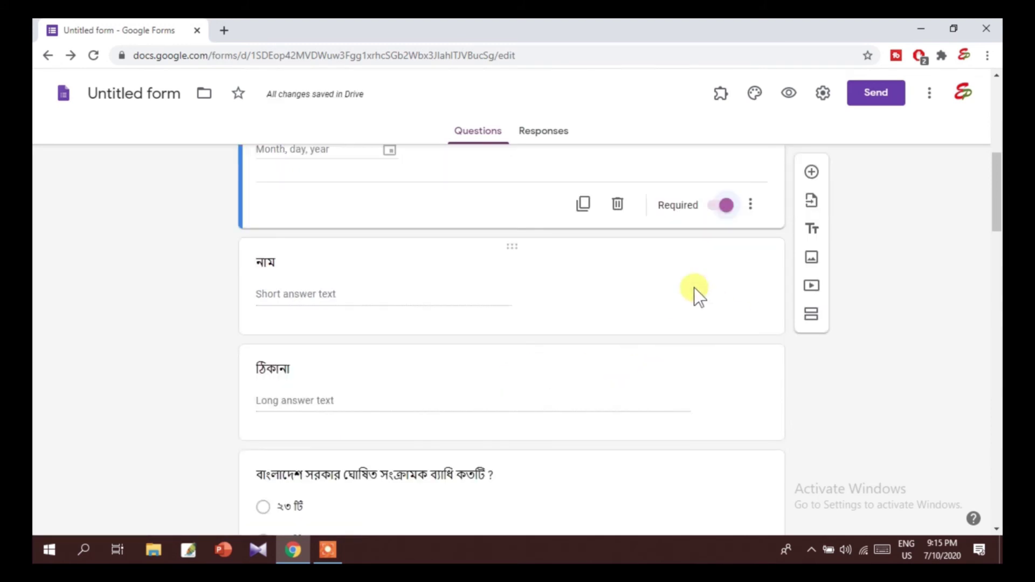
pyautogui.click(694, 287)
pyautogui.click(719, 317)
# - Add a short answer question titled "ফোন নম্বর" directly below the "ঠিকানা" question
pyautogui.scroll(-10, 774, 397)
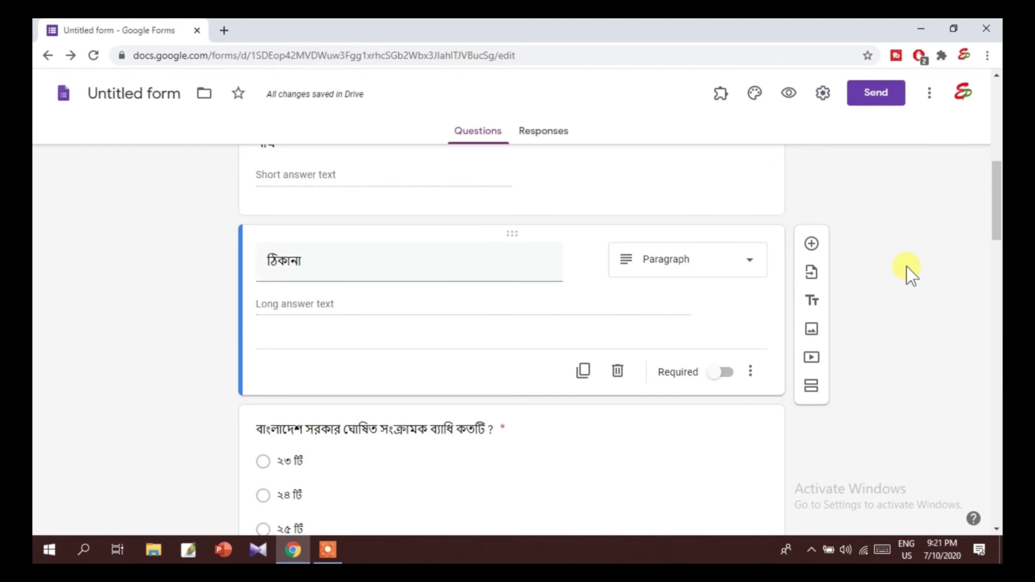
pyautogui.click(811, 245)
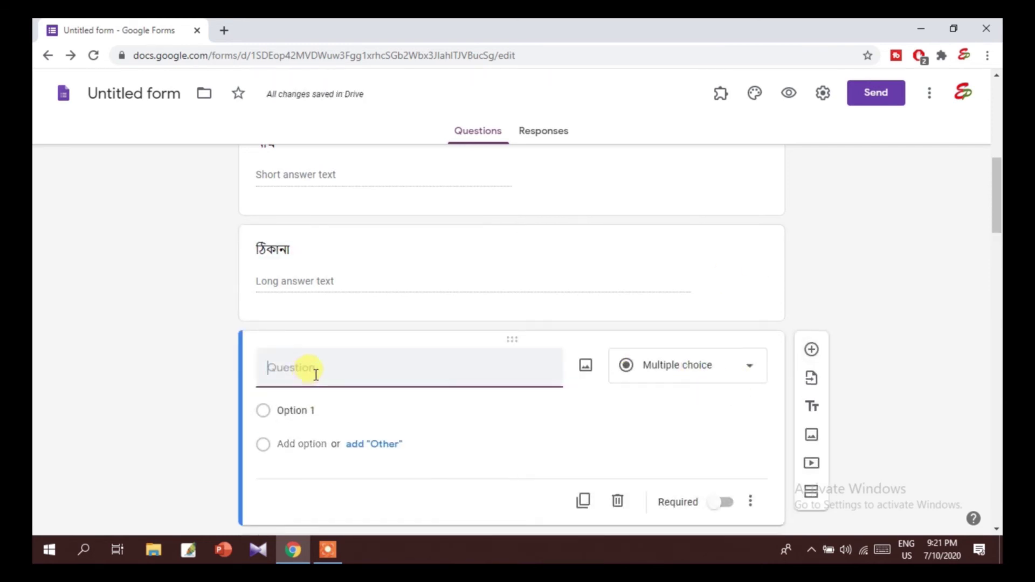
pyautogui.write('ফোন নম্বর')
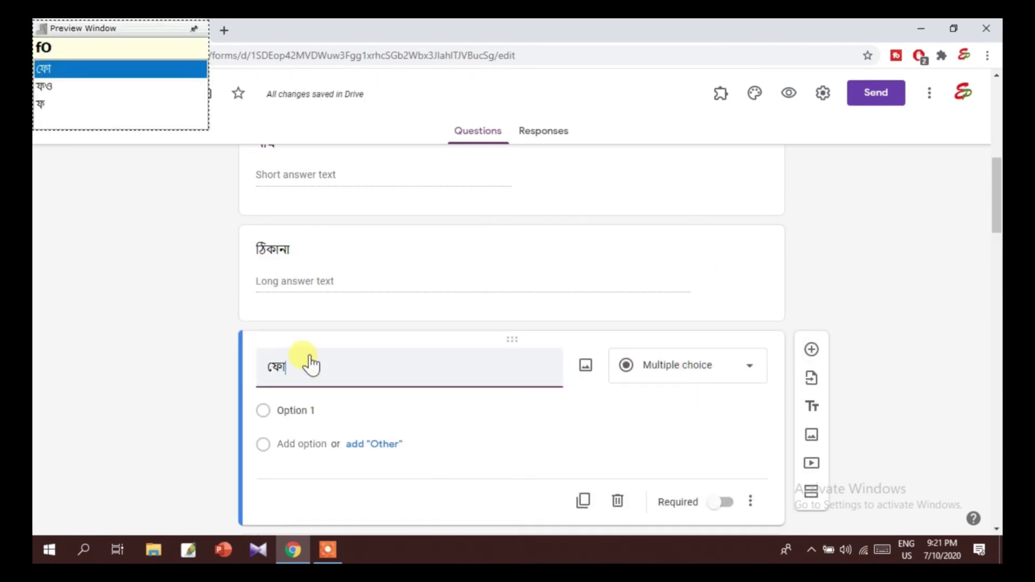
pyautogui.click(737, 364)
pyautogui.click(720, 120)
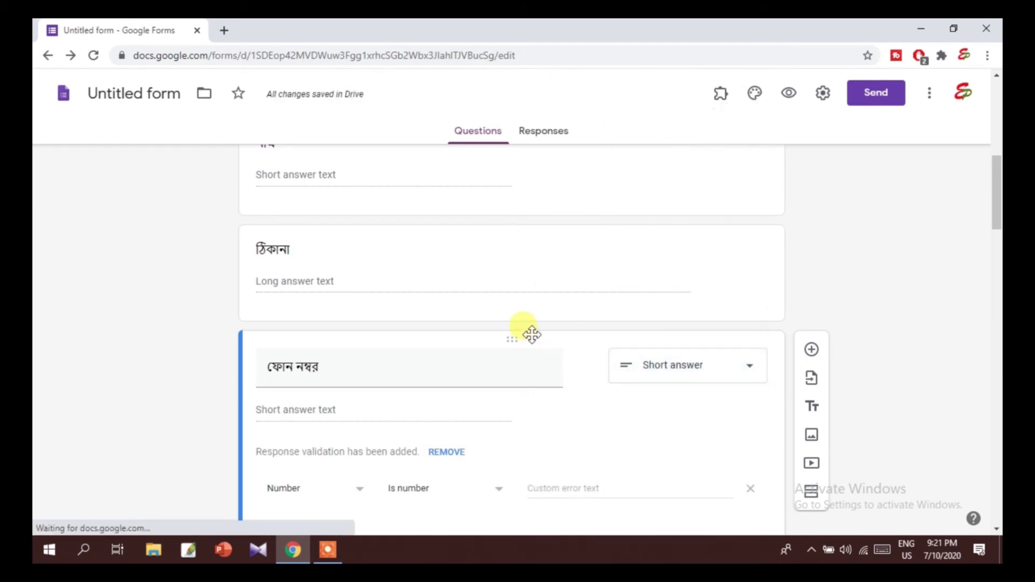
# - Remove the number response validation from the "ফোন নম্বর" question
pyautogui.scroll(-3, 577, 490)
pyautogui.click(750, 416)
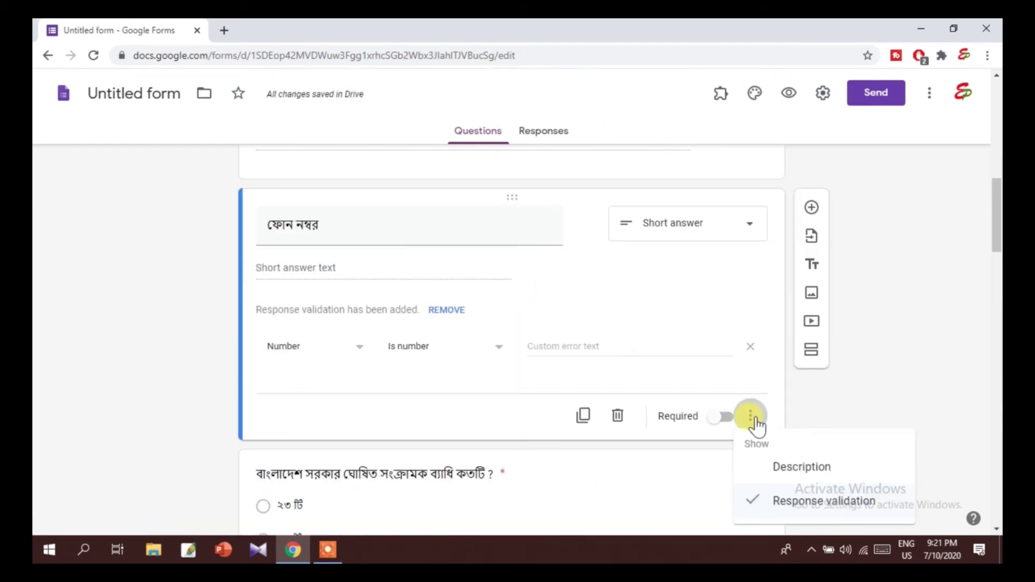
pyautogui.click(761, 504)
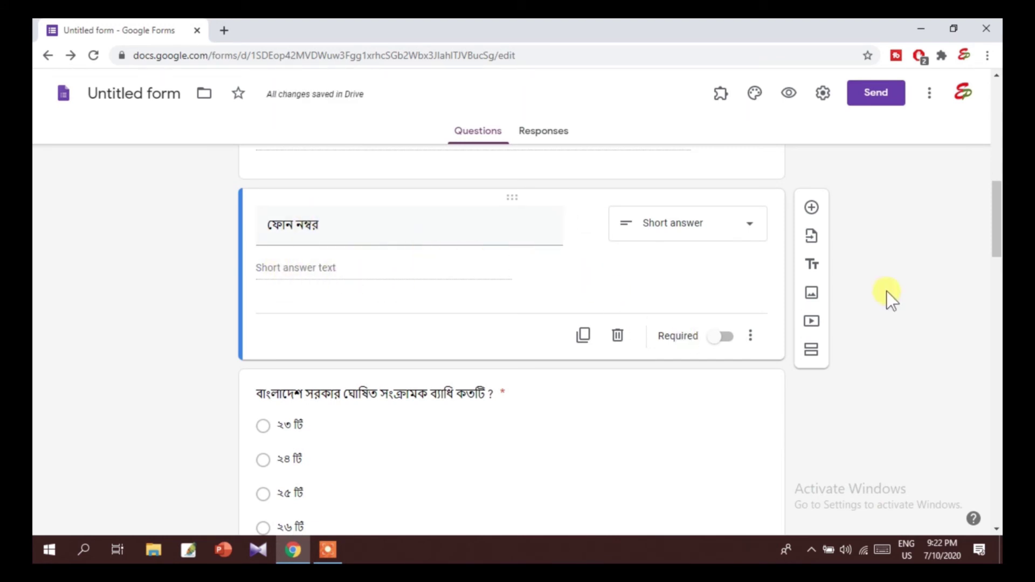
# - Make the form a quiz in its settings, keeping immediate grade release, and save the settings
pyautogui.click(345, 393)
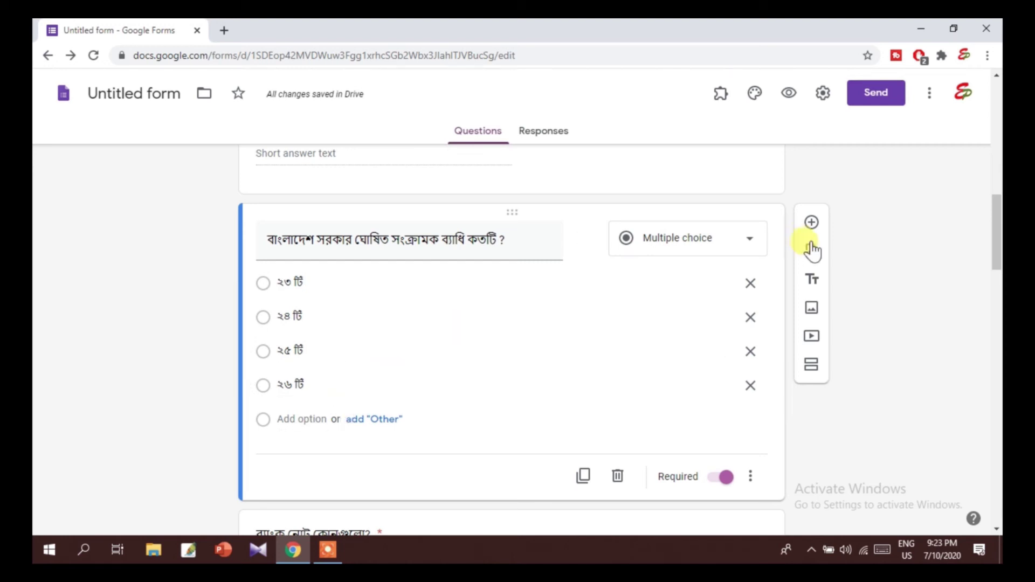
pyautogui.click(818, 96)
pyautogui.click(642, 157)
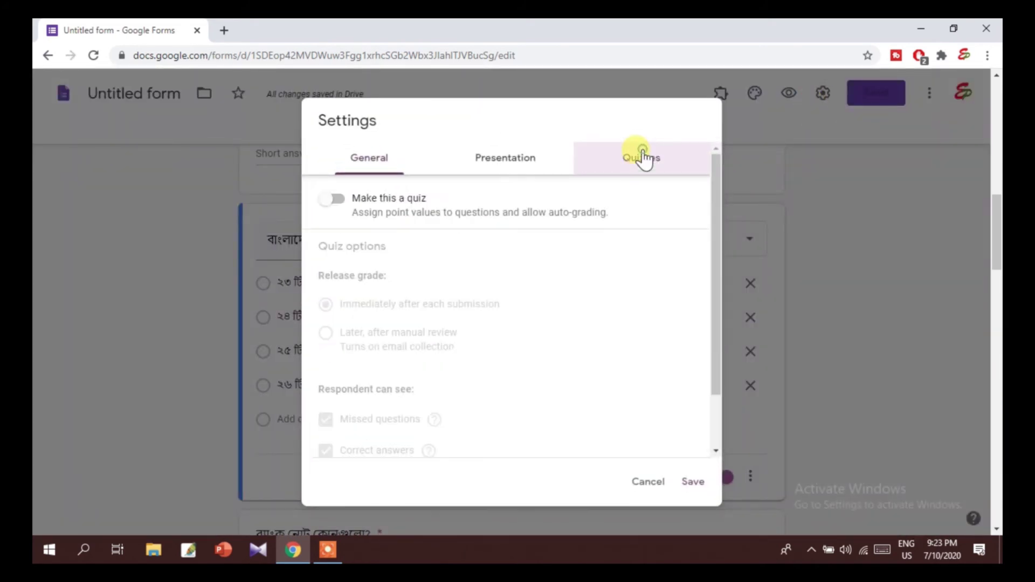
pyautogui.click(331, 199)
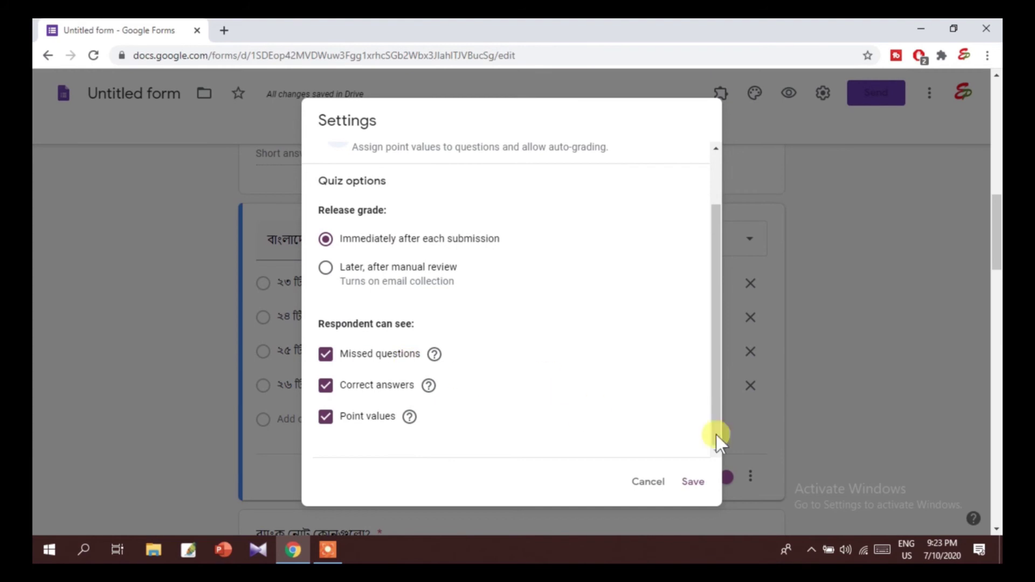
pyautogui.click(694, 482)
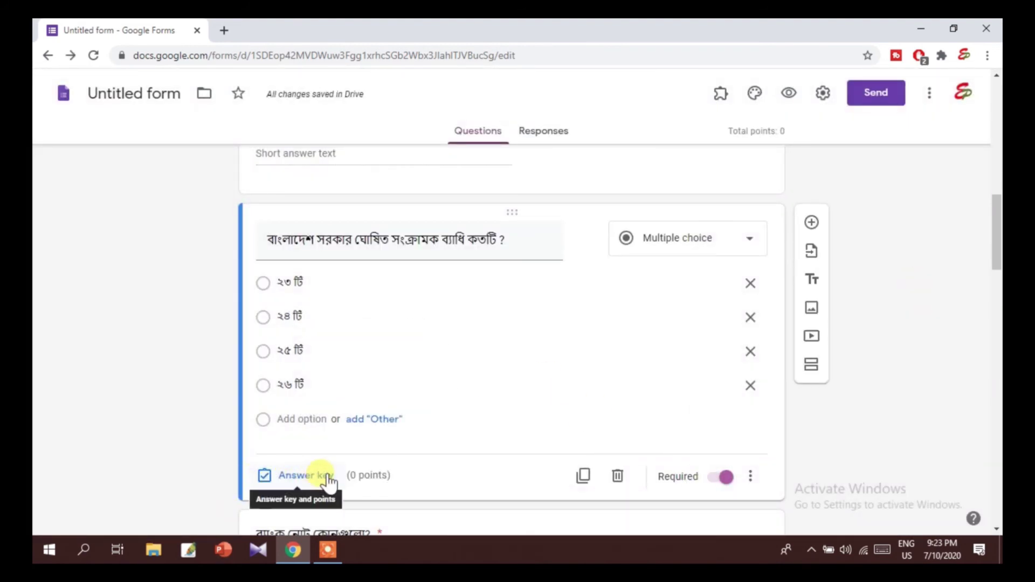
# - Mark "২৪ টি" as the correct answer to the "বাংলাদেশ সরকার ঘোষিত সংক্রামক ব্যাধি কতটি ?" question and assign it 1 point
pyautogui.click(279, 476)
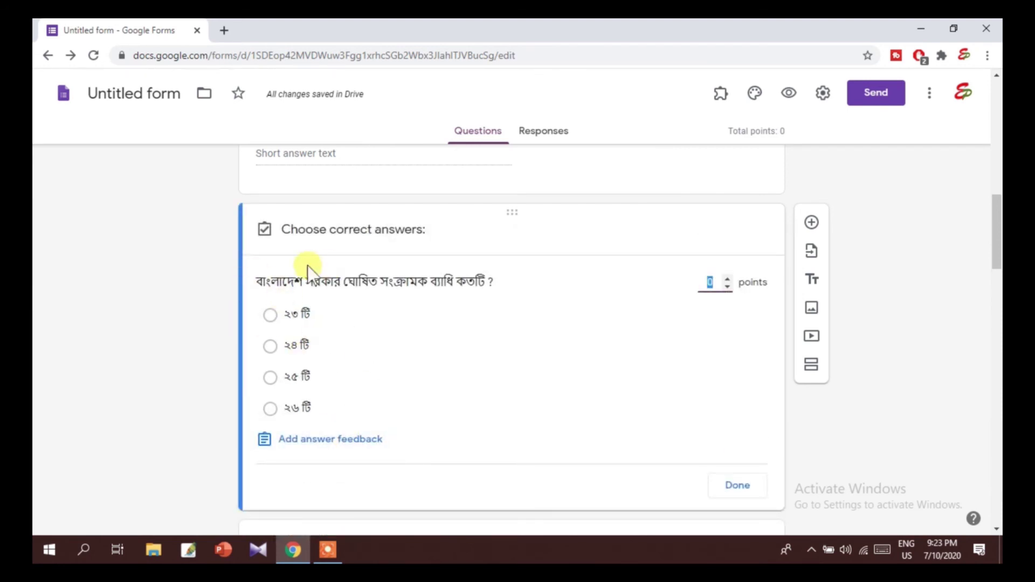
pyautogui.click(273, 347)
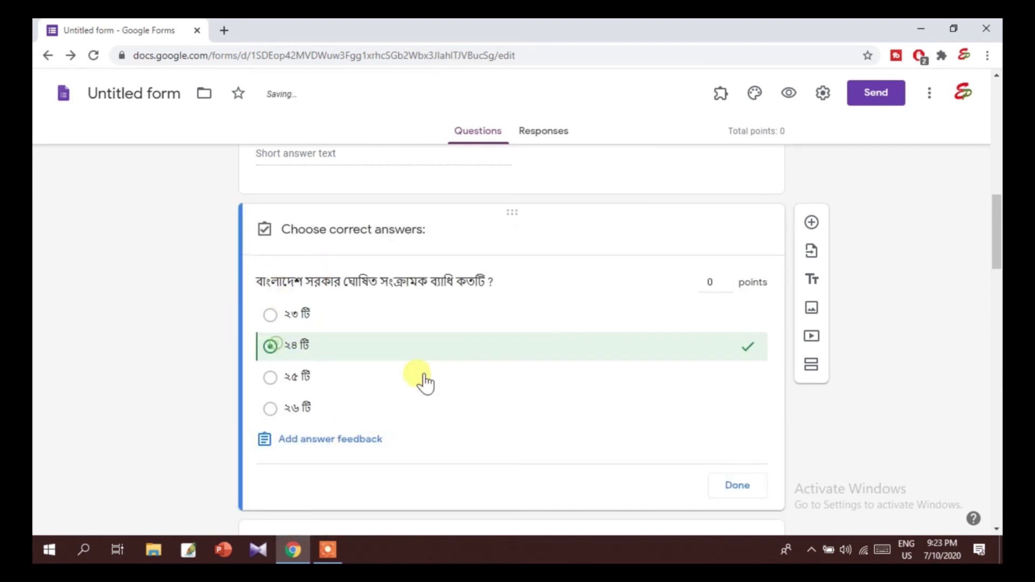
pyautogui.click(727, 279)
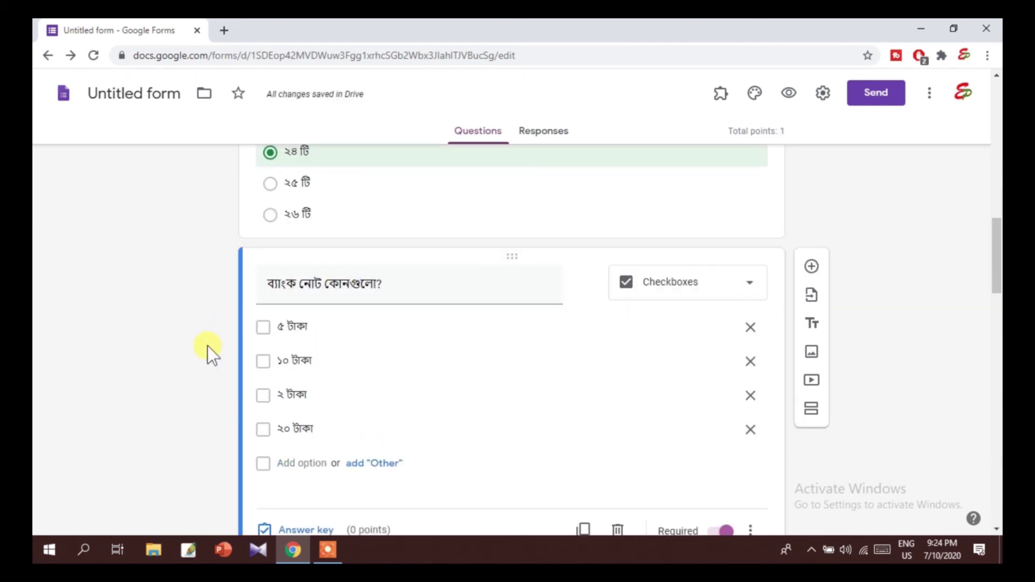
# - Mark "১০ টাকা" and "২০ টাকা" as correct answers in the answer key of the "ব্যাংক নোট কোনগুলো?" question
pyautogui.click(310, 527)
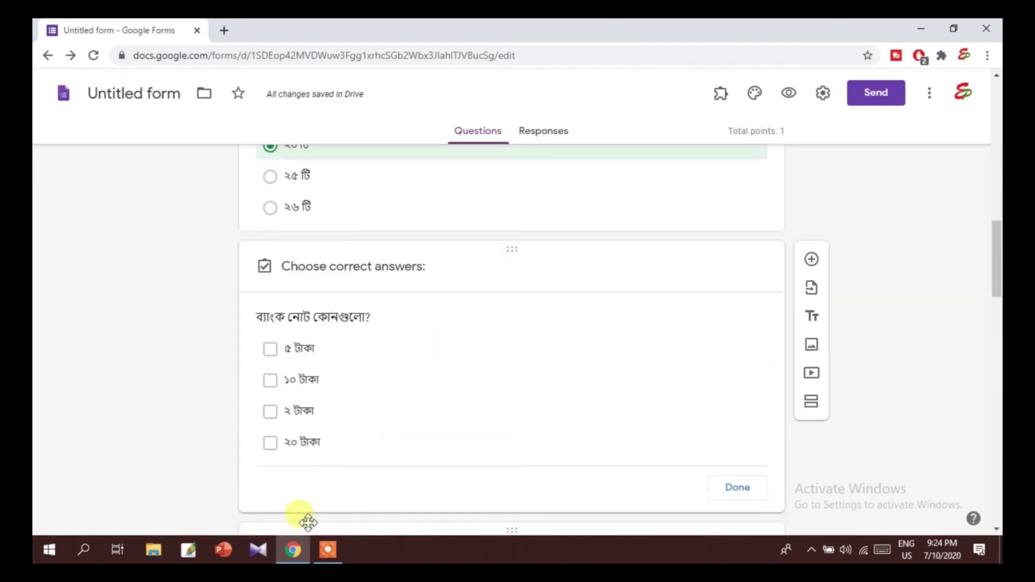
pyautogui.click(268, 384)
pyautogui.click(291, 447)
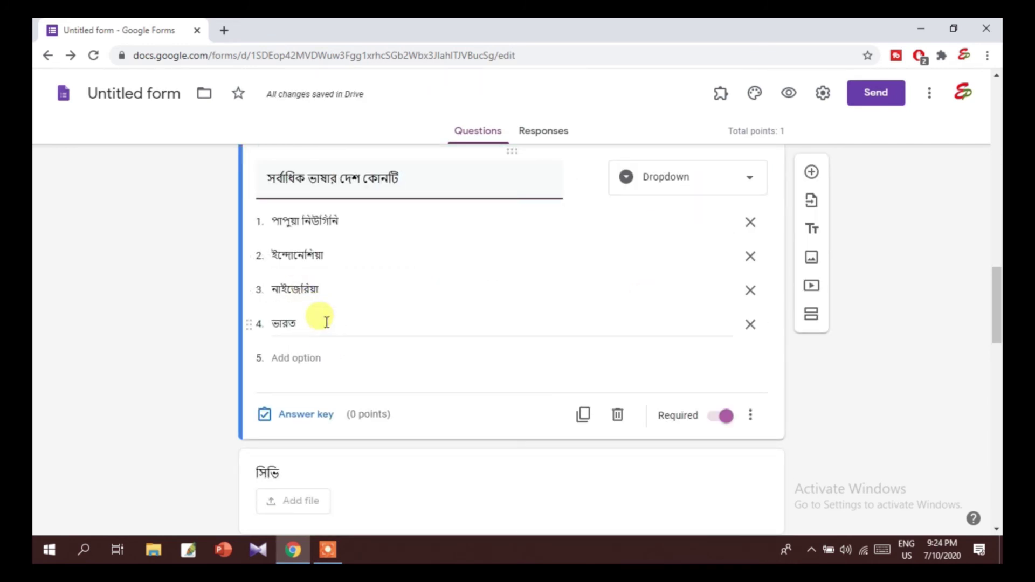
# - Mark "পাপুয়া নিউগিনি" as the correct answer to the "সর্বাধিক ভাষার দেশ কোনটি" dropdown question and assign it 1 point
pyautogui.click(306, 414)
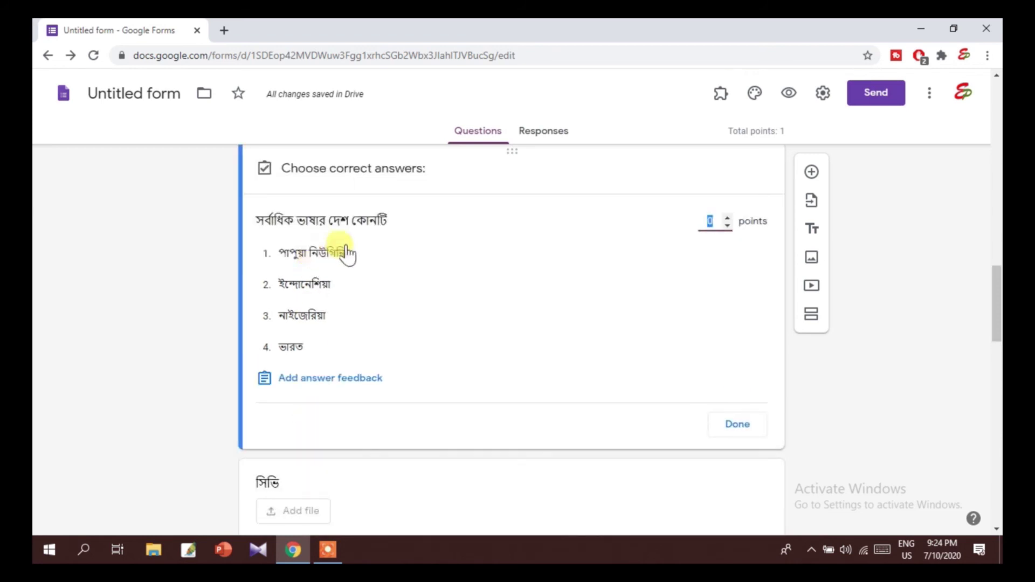
pyautogui.click(442, 259)
pyautogui.click(726, 216)
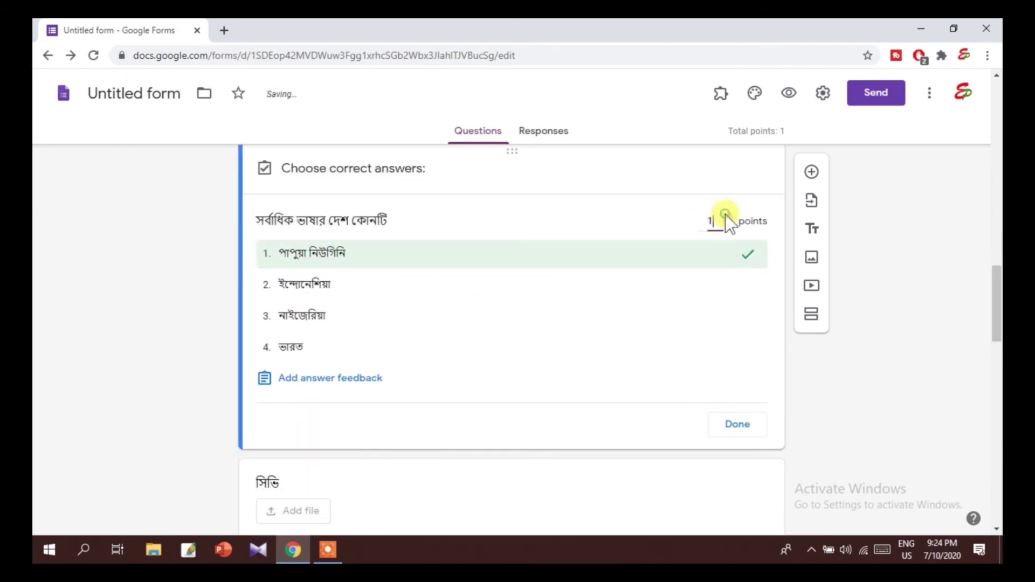
# - Preview the quiz form from the first question down to the grid question, and close the preview
pyautogui.scroll(5, 787, 291)
pyautogui.scroll(10, 642, 353)
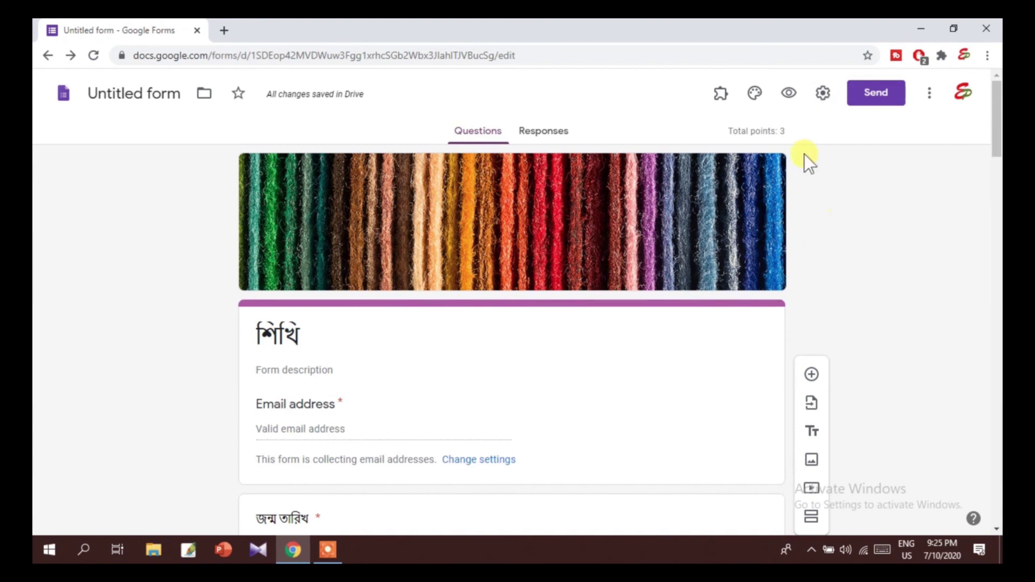
pyautogui.click(788, 96)
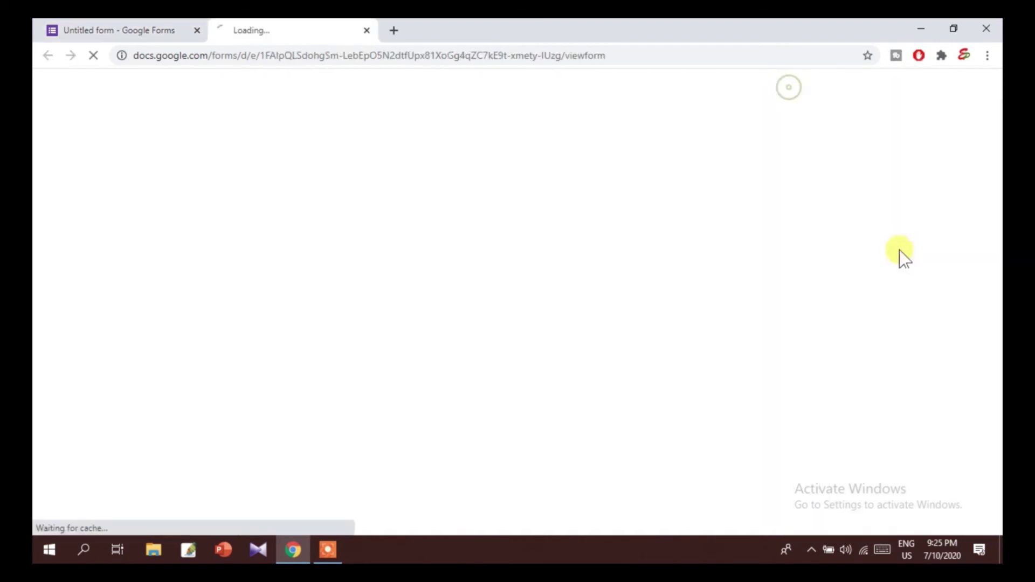
pyautogui.scroll(-3, 615, 307)
pyautogui.scroll(-3, 615, 303)
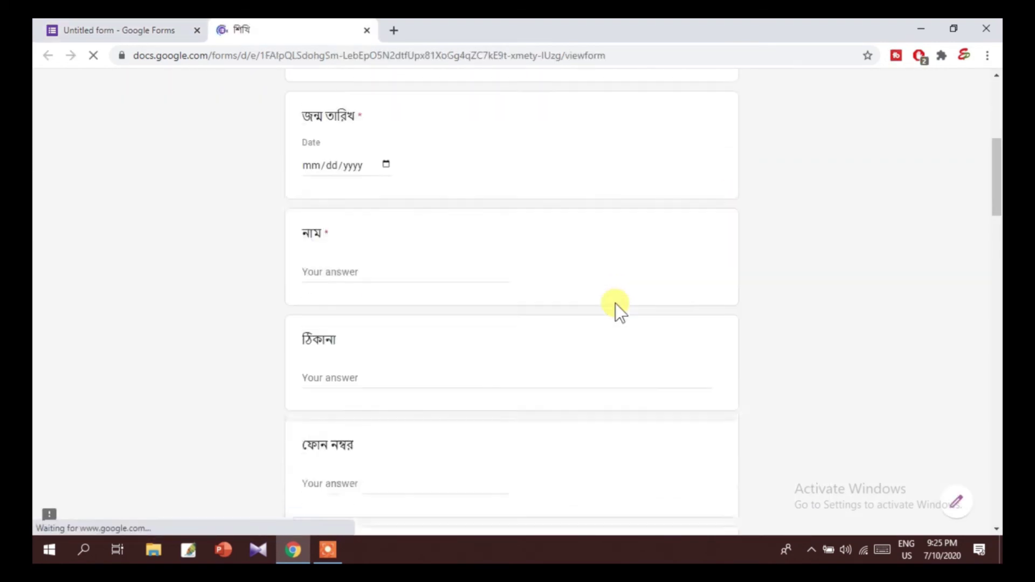
pyautogui.scroll(-15, 616, 303)
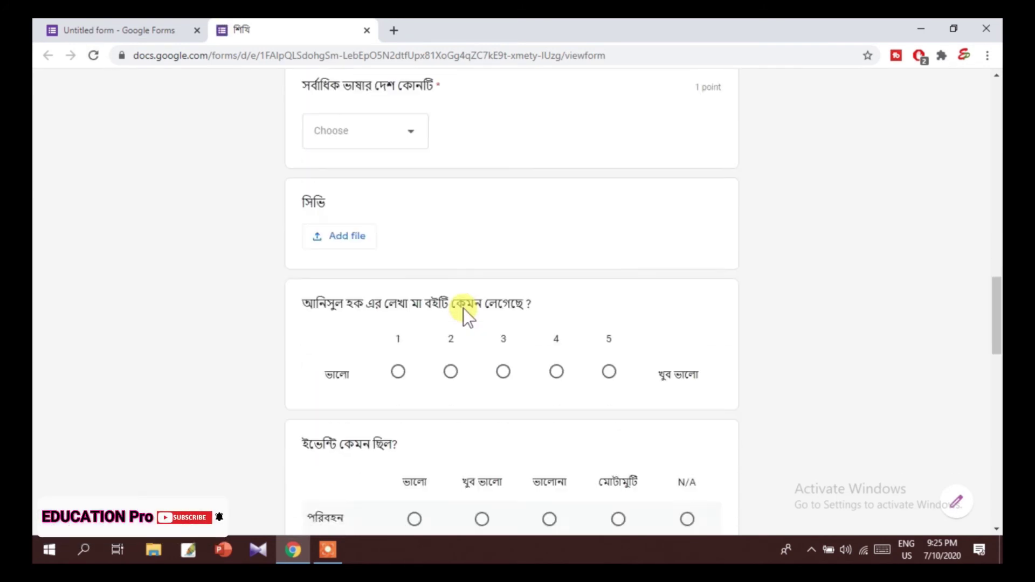
pyautogui.scroll(20, 630, 324)
pyautogui.hotkey('ctrl', 'w')
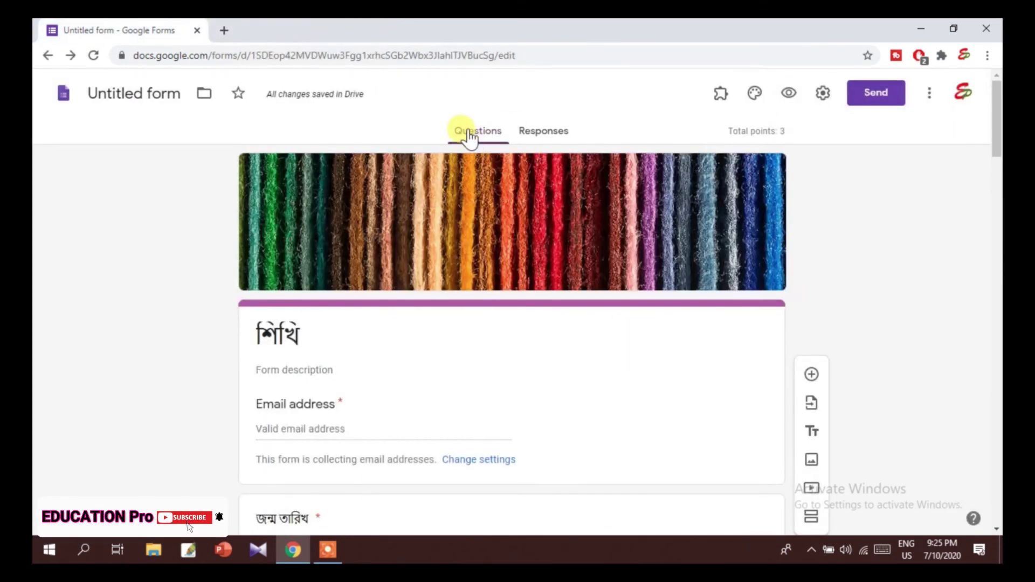
# - Examine the form's response summary, including the scores and the answer charts for each question
pyautogui.click(557, 135)
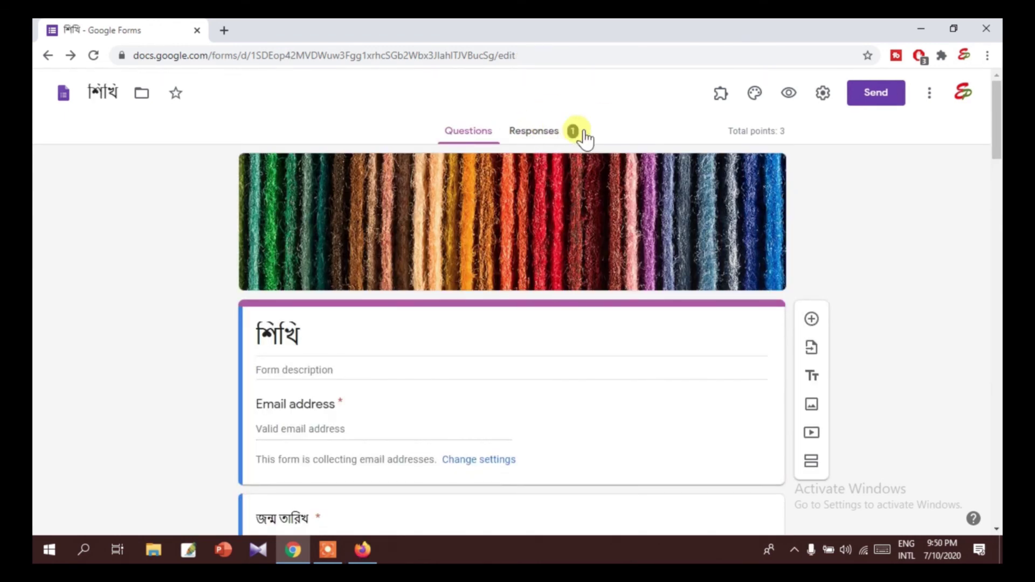
pyautogui.click(549, 130)
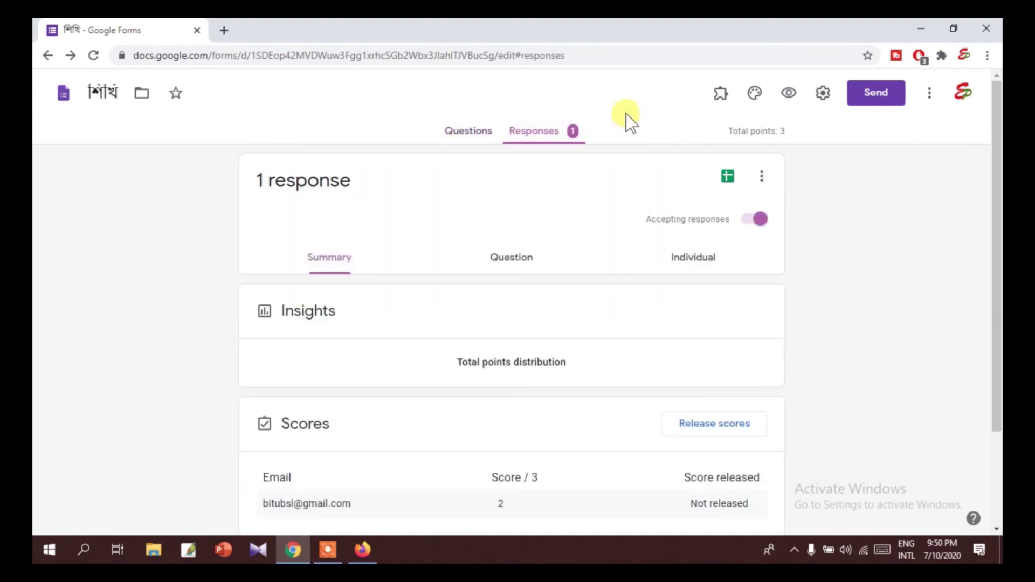
pyautogui.scroll(-15, 445, 377)
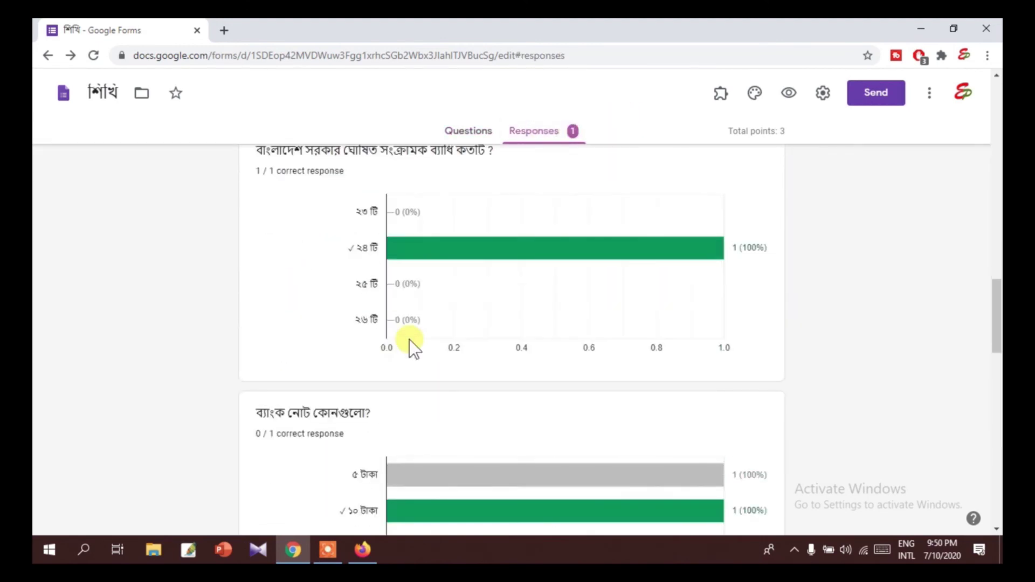
pyautogui.scroll(10, 500, 377)
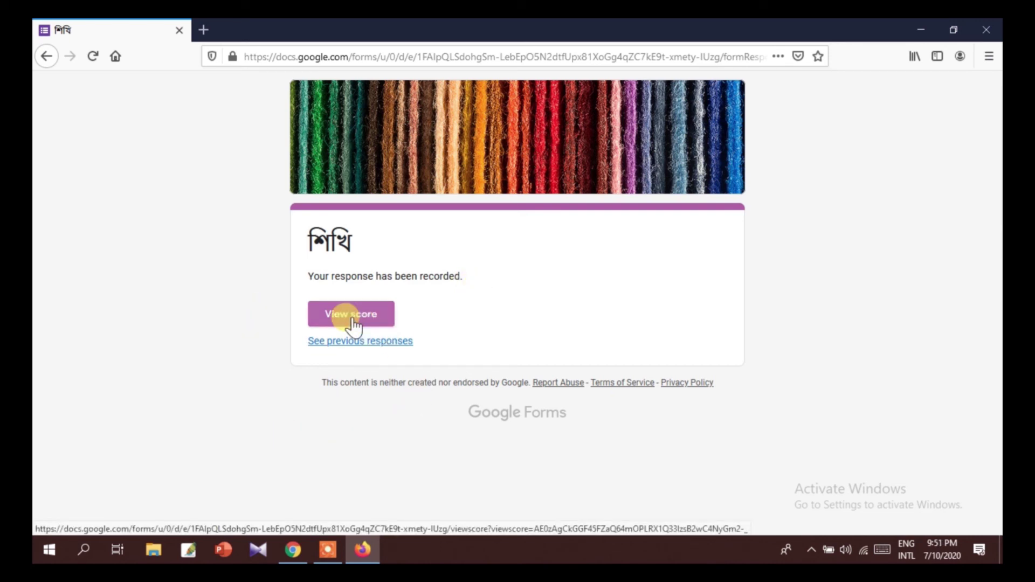
# - Switch back to the form's responses in Chrome and create a new linked spreadsheet named "শিখি (Responses)"
pyautogui.hotkey('alt', 'Tab')
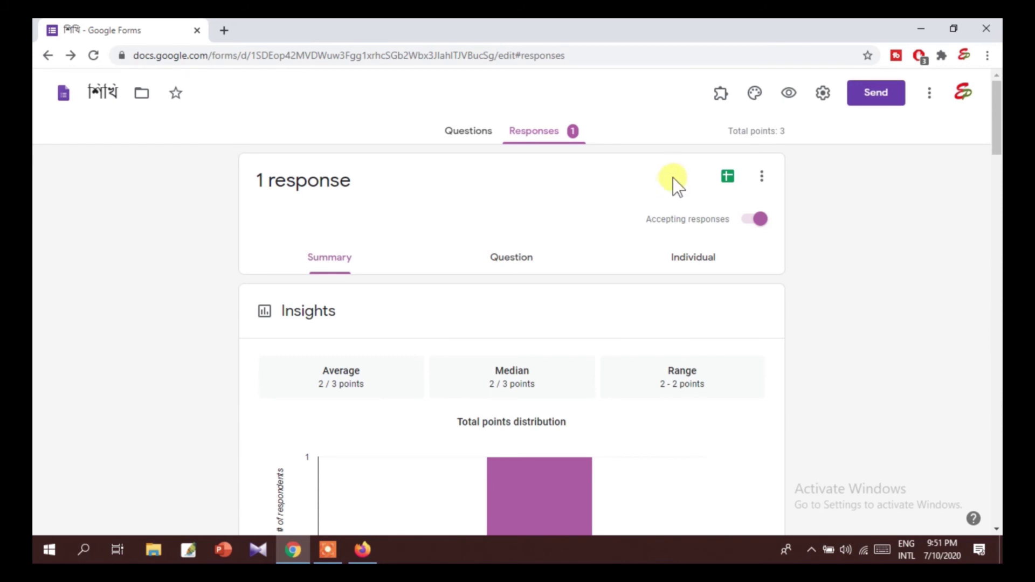
pyautogui.click(727, 178)
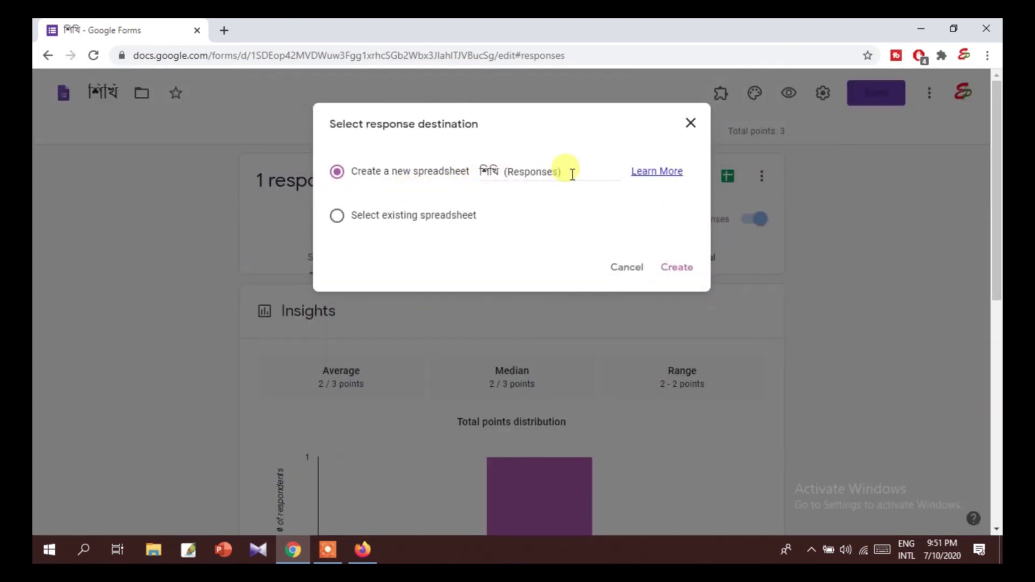
pyautogui.click(680, 268)
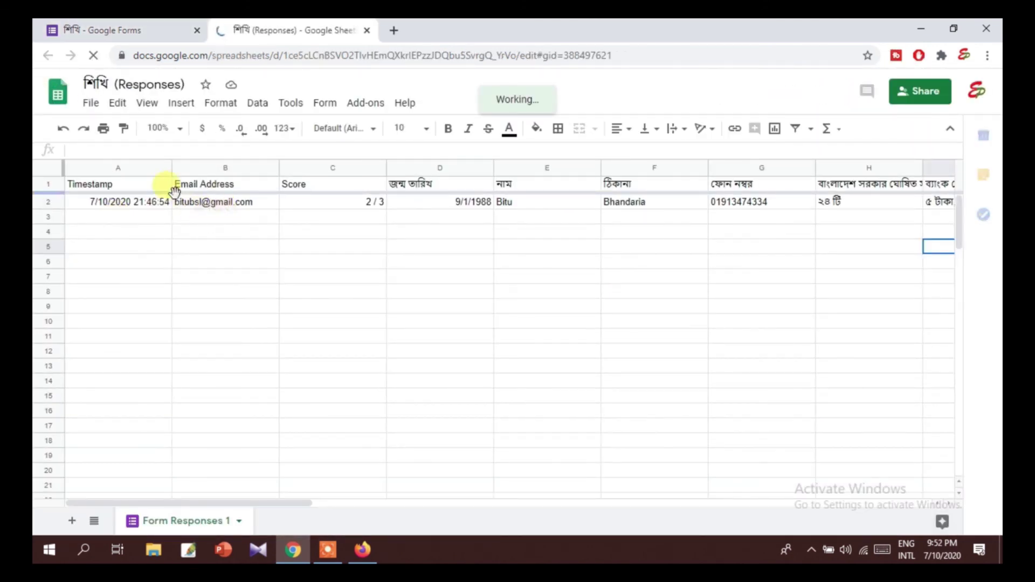
pyautogui.click(733, 201)
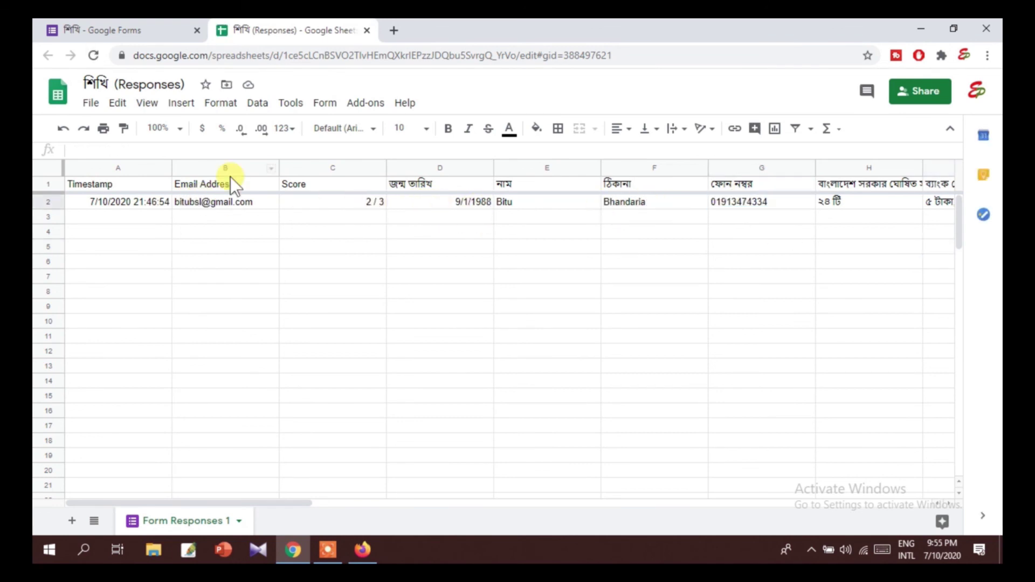
# - Download the current responses sheet as a PDF document with A4 (8.27" x 11.69") paper size
pyautogui.click(90, 102)
pyautogui.moveTo(129, 272)
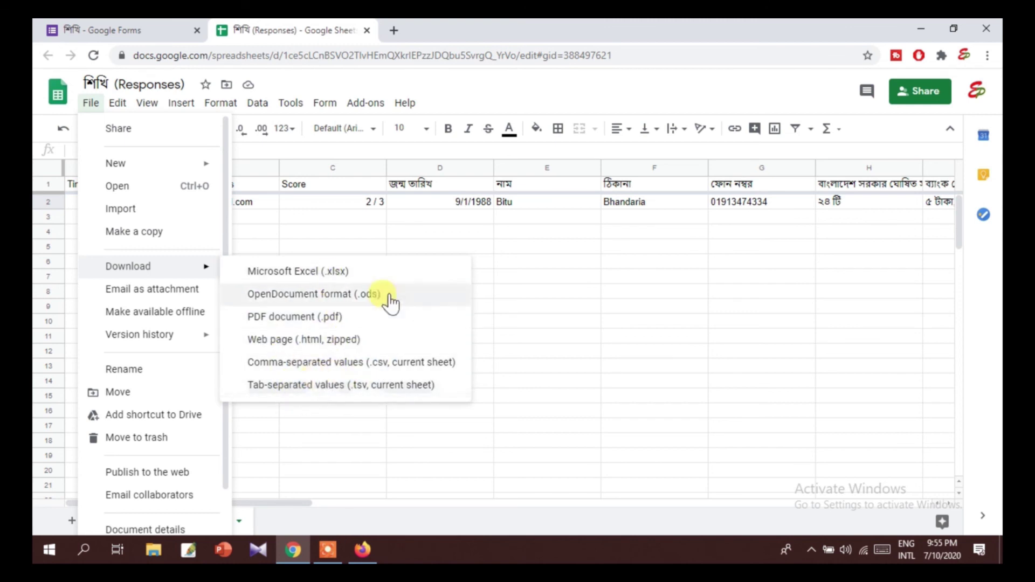
pyautogui.click(292, 322)
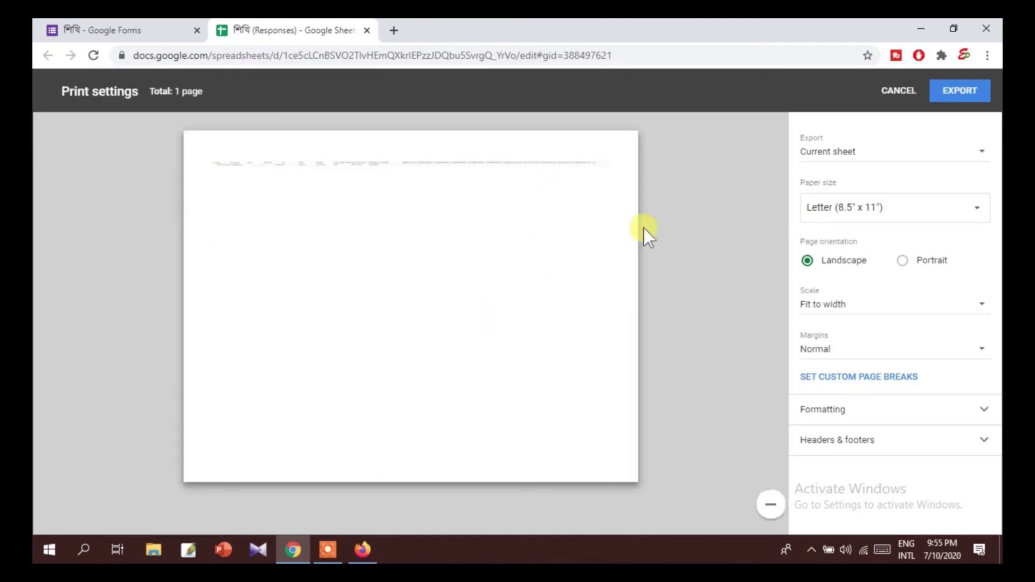
pyautogui.click(882, 215)
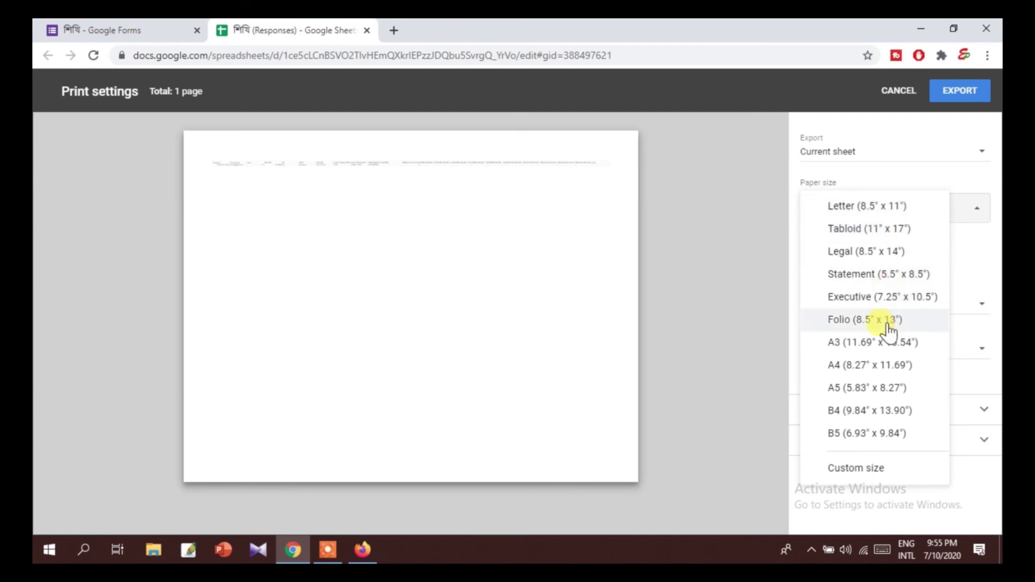
pyautogui.click(878, 365)
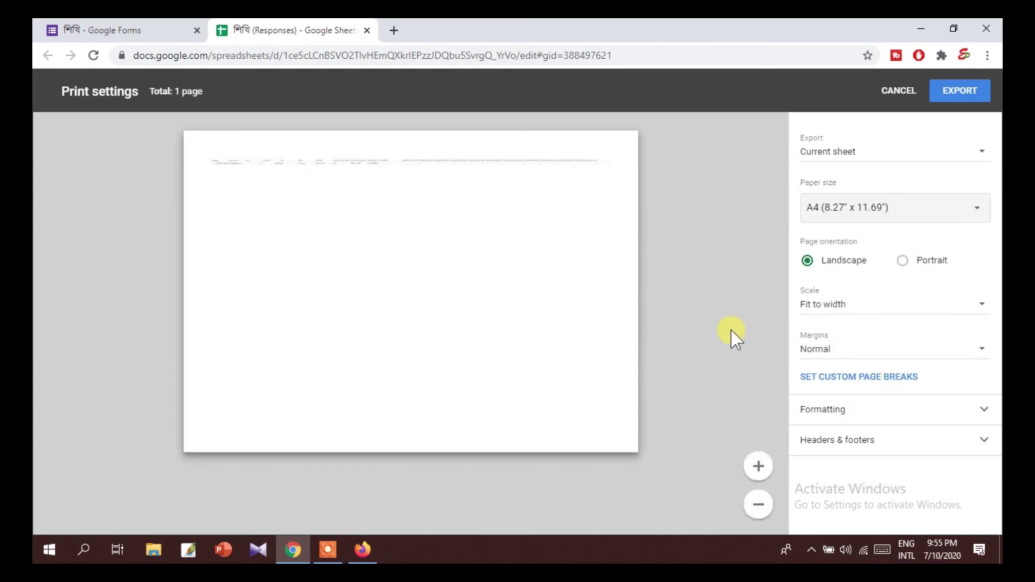
pyautogui.click(967, 94)
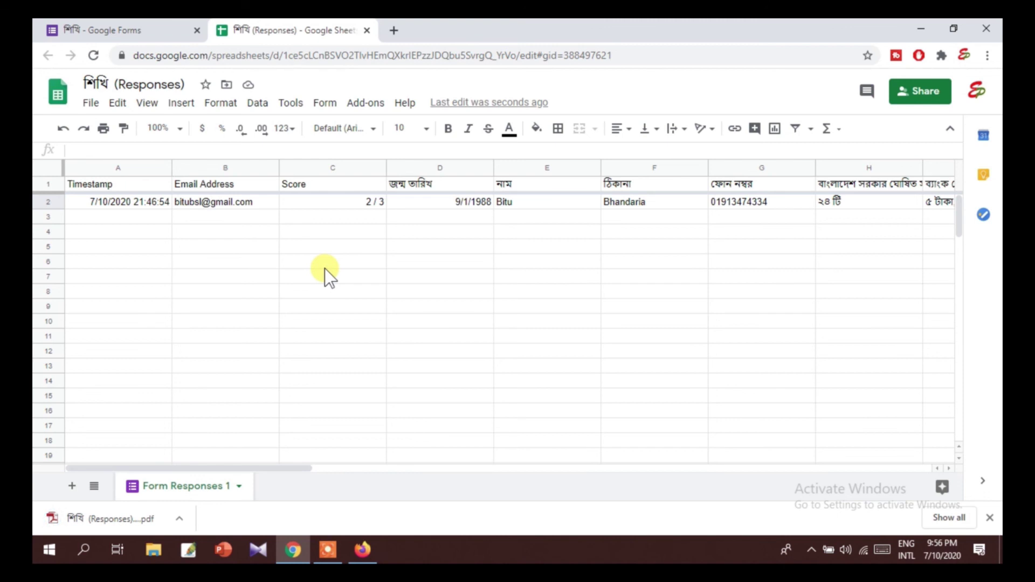
# - Browse the "শিখি (File responses)" Drive folder for a file to import, and close the import dialog
pyautogui.click(90, 103)
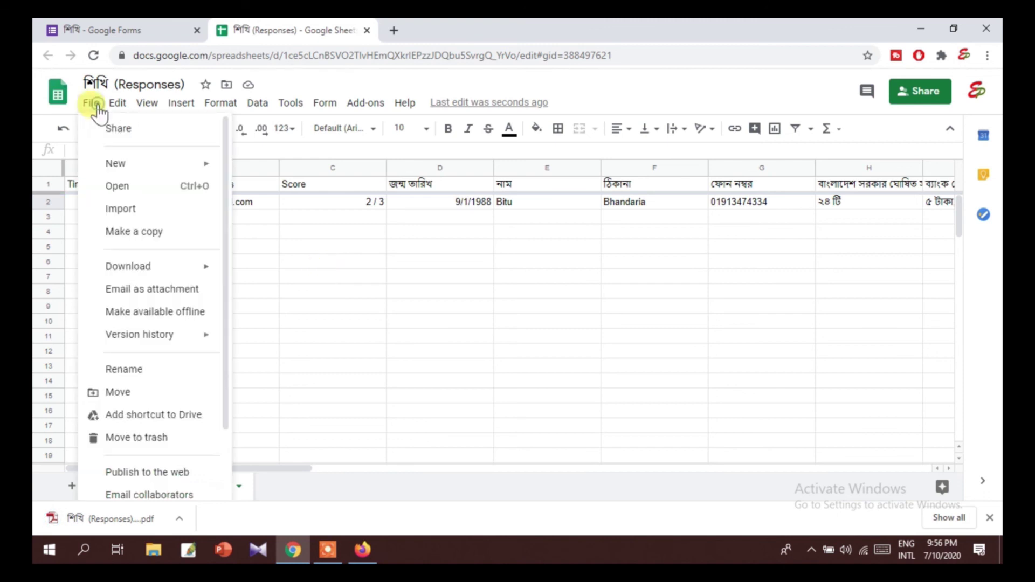
pyautogui.click(138, 209)
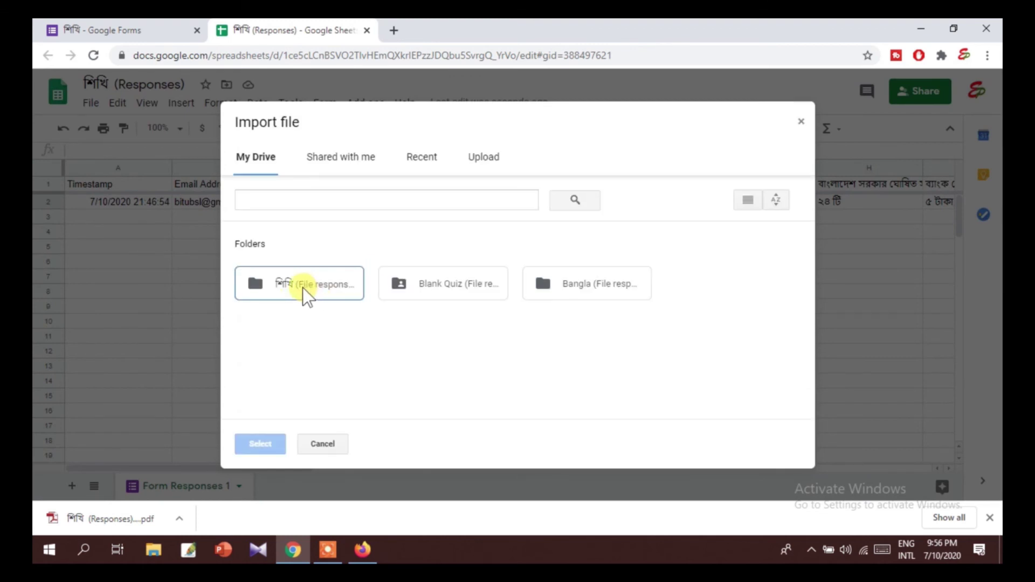
pyautogui.doubleClick(301, 282)
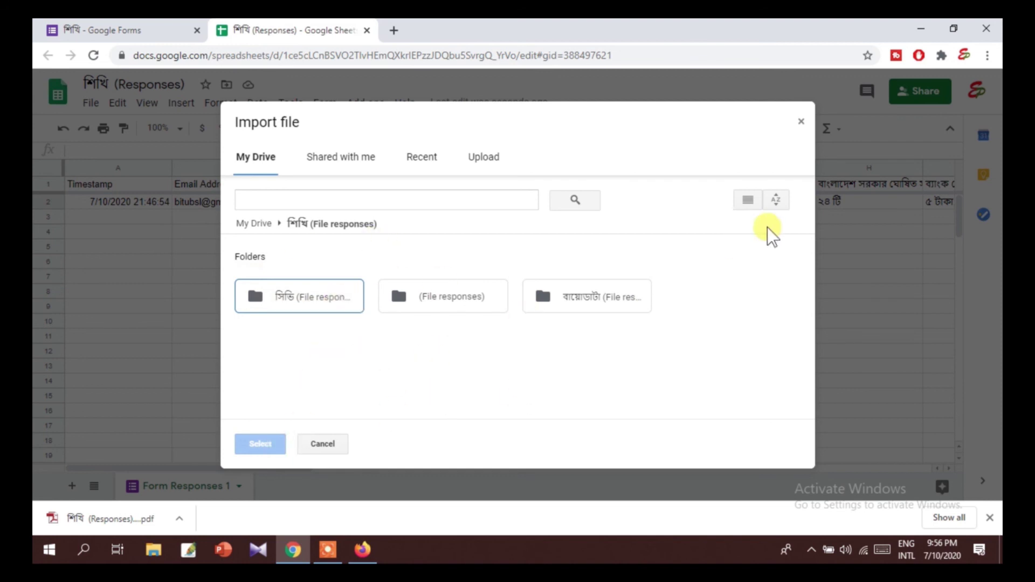
pyautogui.click(801, 121)
# - Check the responses spreadsheet's sharing settings, close them, and open the sheet's print settings
pyautogui.click(915, 97)
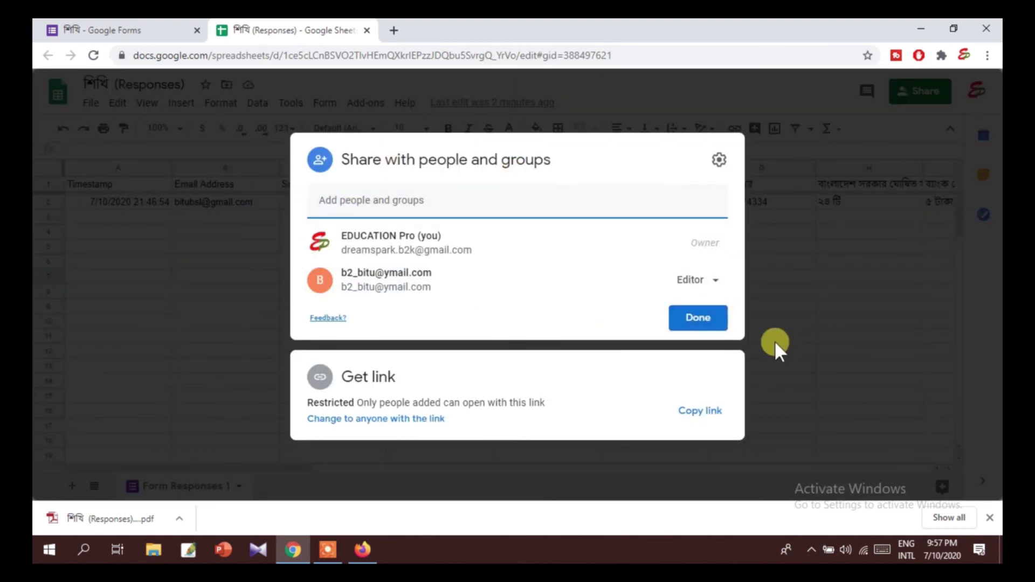
pyautogui.click(777, 261)
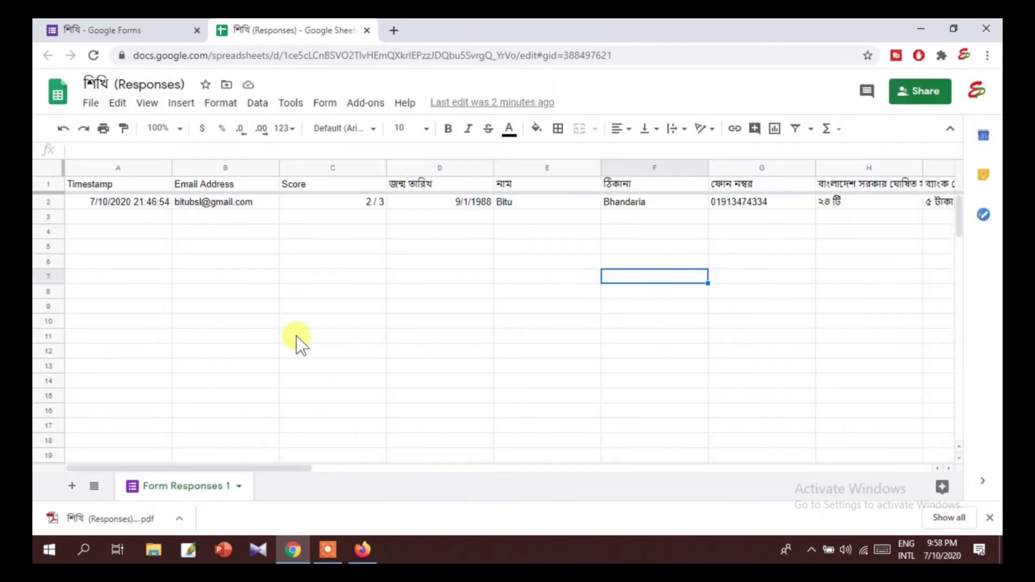
pyautogui.click(103, 129)
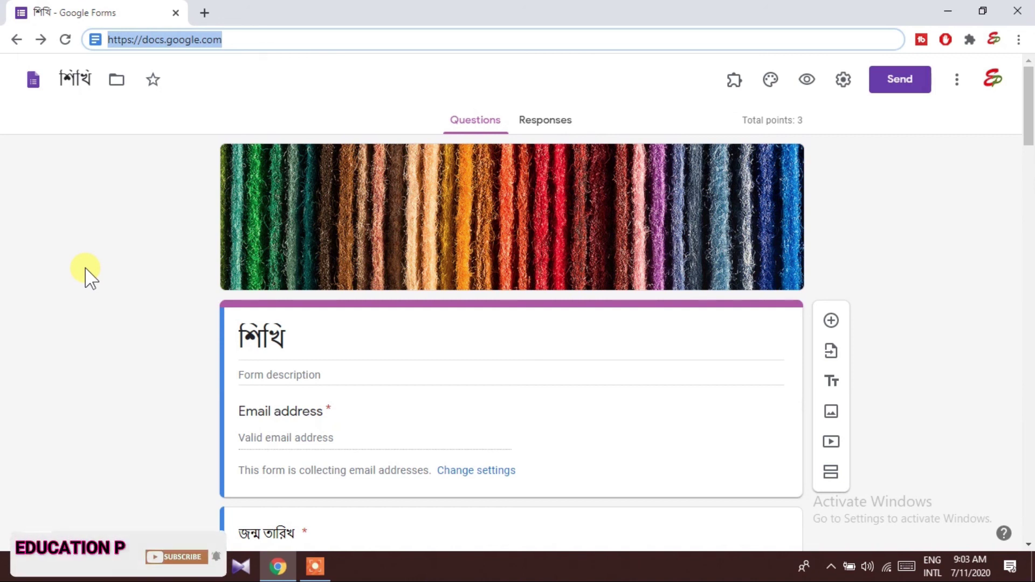
# - Go to the Google Docs home page, open its settings, and follow the language setting to the Google Account language page
pyautogui.press('Return')
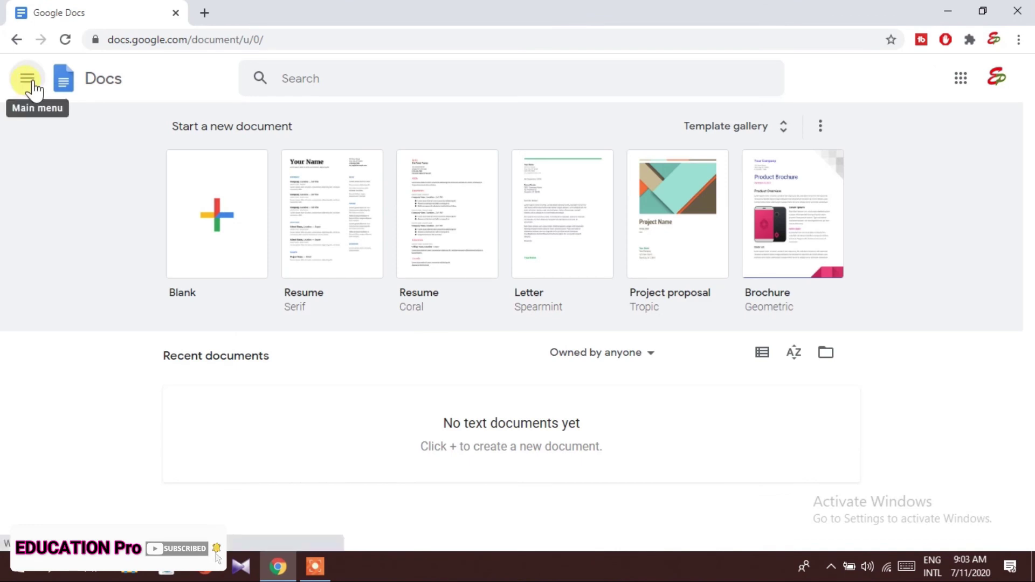
pyautogui.click(28, 81)
pyautogui.click(68, 276)
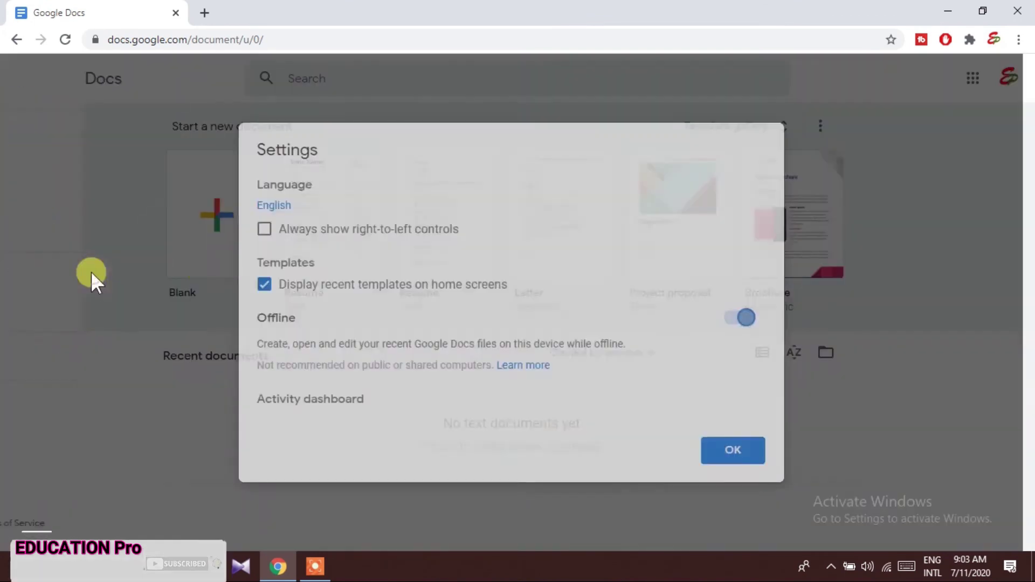
pyautogui.click(269, 204)
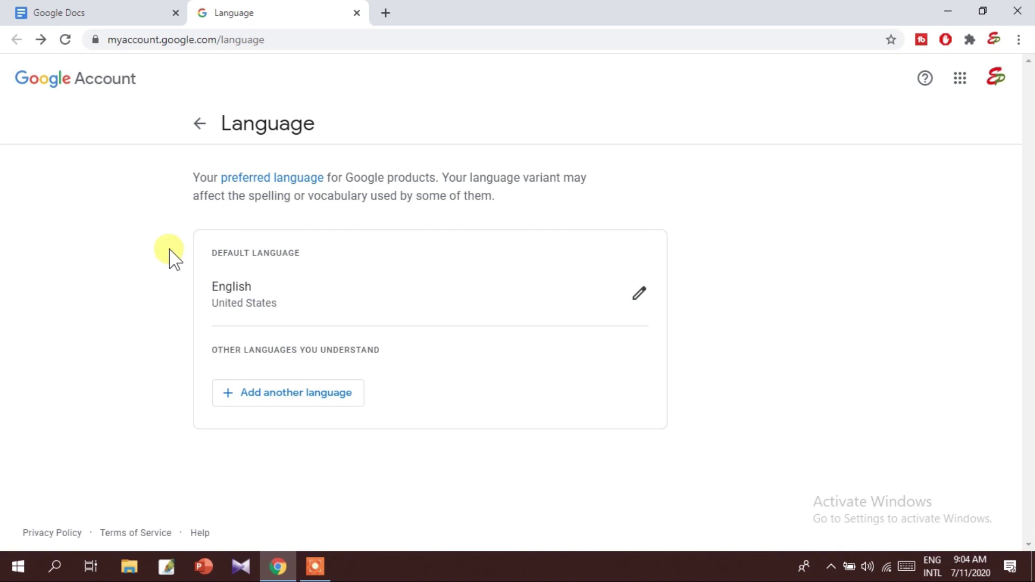
pyautogui.click(641, 294)
pyautogui.scroll(-20, 536, 300)
pyautogui.scroll(-20, 536, 305)
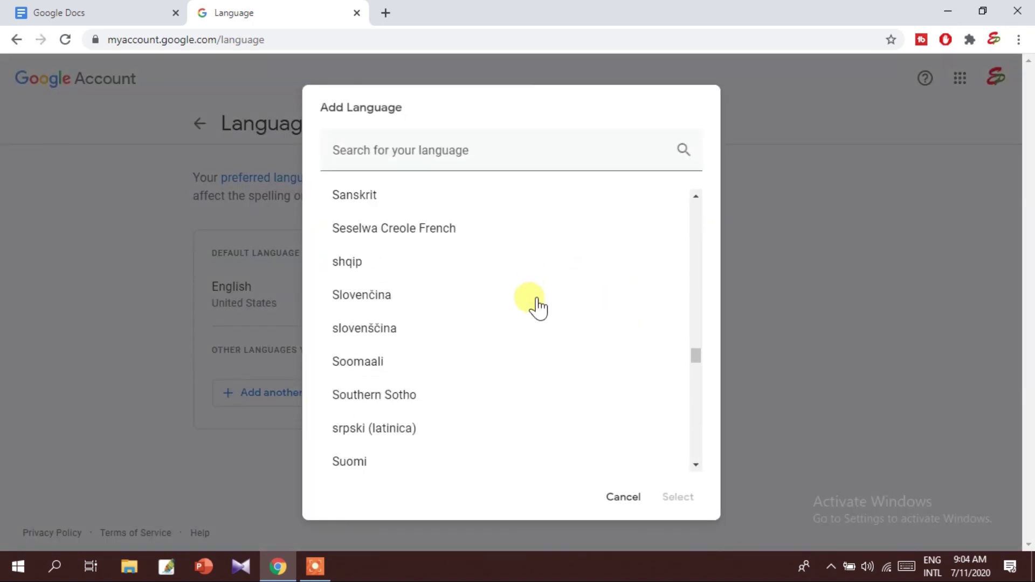
pyautogui.click(611, 497)
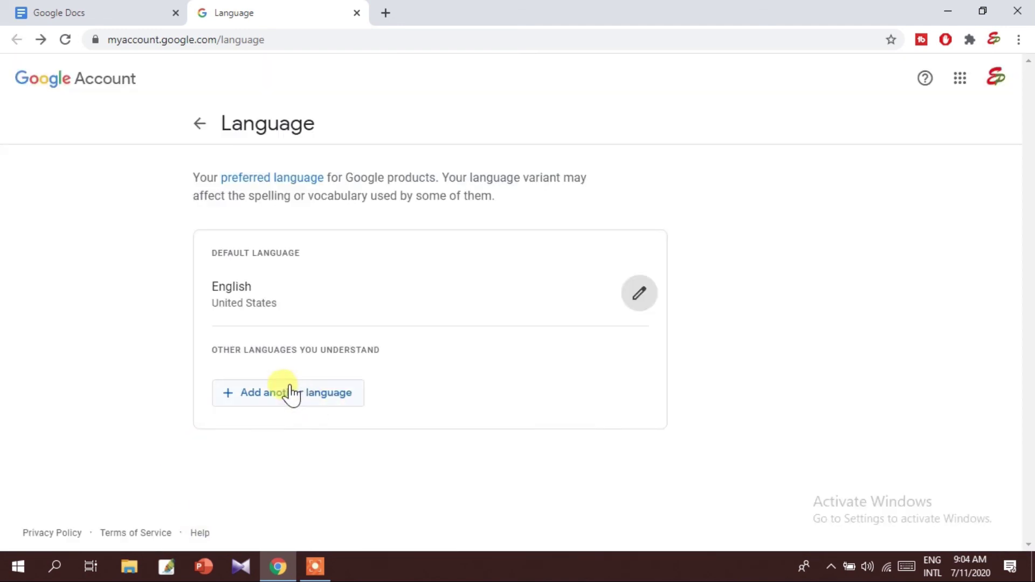
# - Set the Google Account's default language to বাংলা with বাংলাদেশ as the country
pyautogui.click(312, 396)
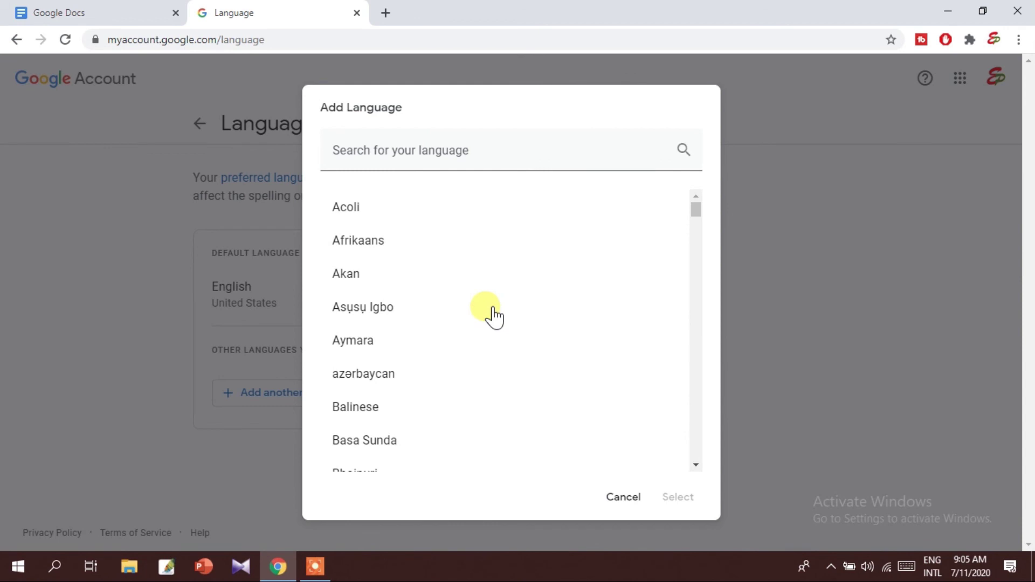
pyautogui.scroll(-8, 491, 309)
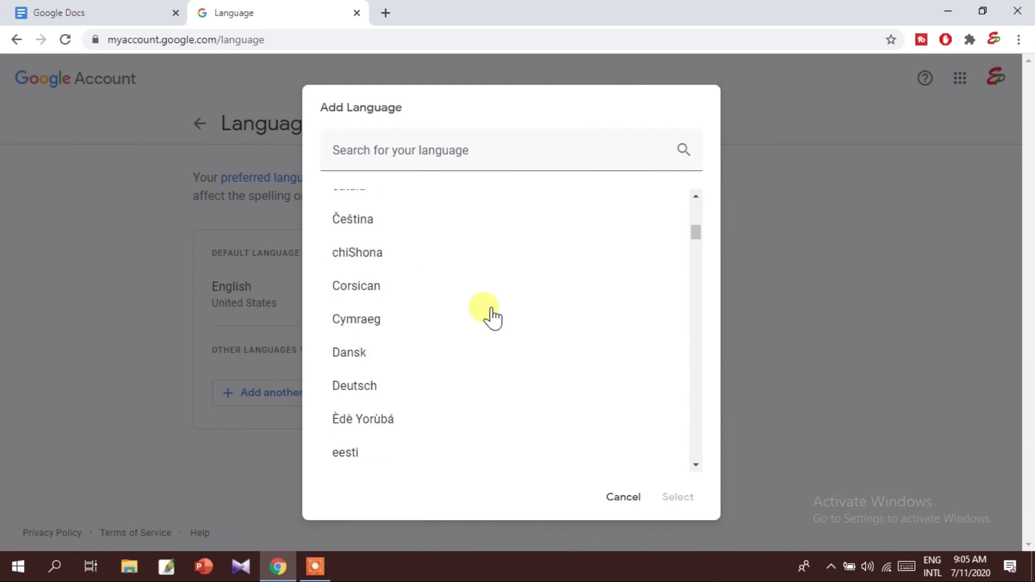
pyautogui.click(370, 333)
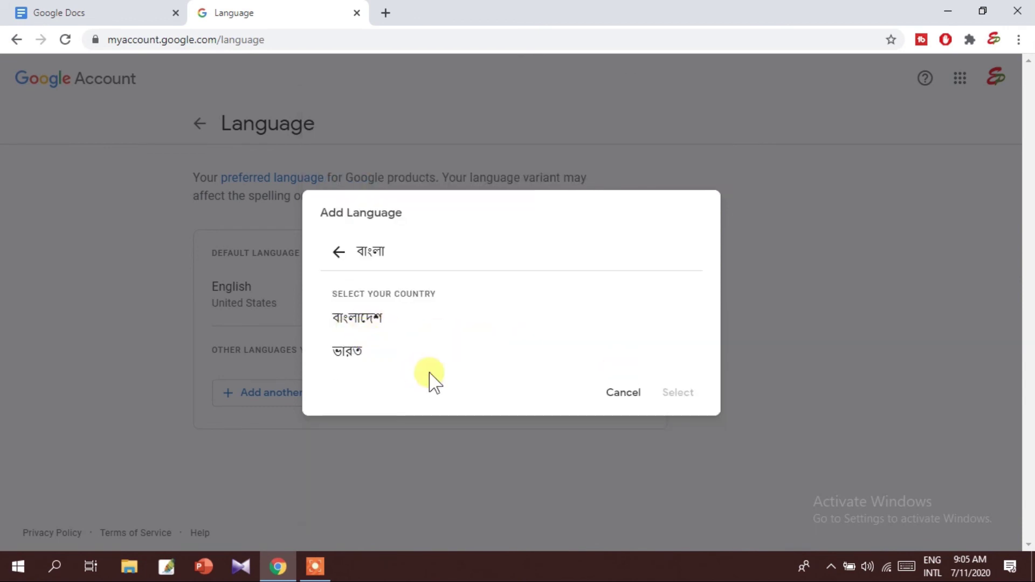
pyautogui.click(367, 324)
pyautogui.click(680, 393)
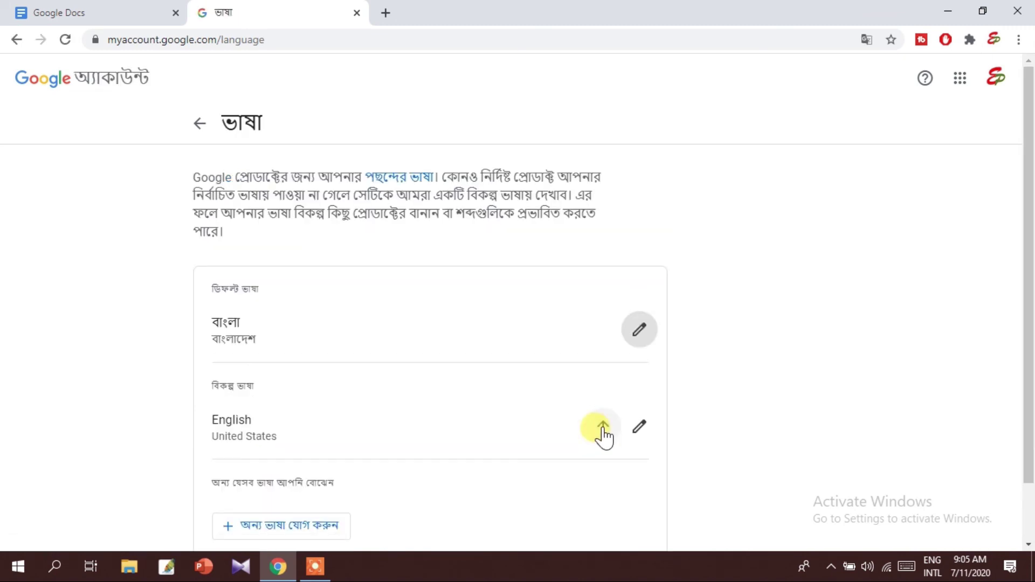
pyautogui.click(603, 431)
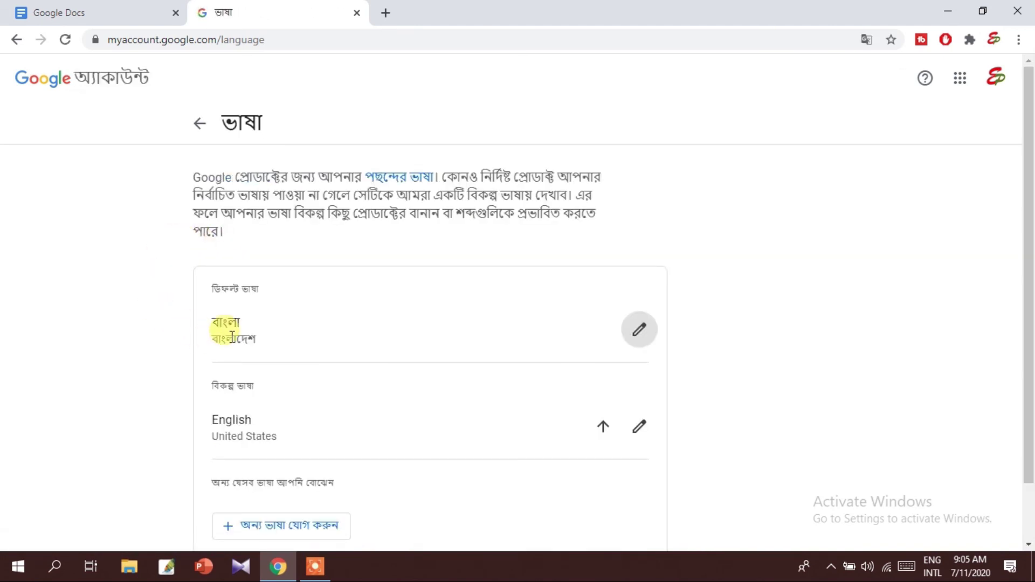
# - Return to the Google Docs settings, enable always showing right-to-left controls, and save the settings
pyautogui.click(134, 8)
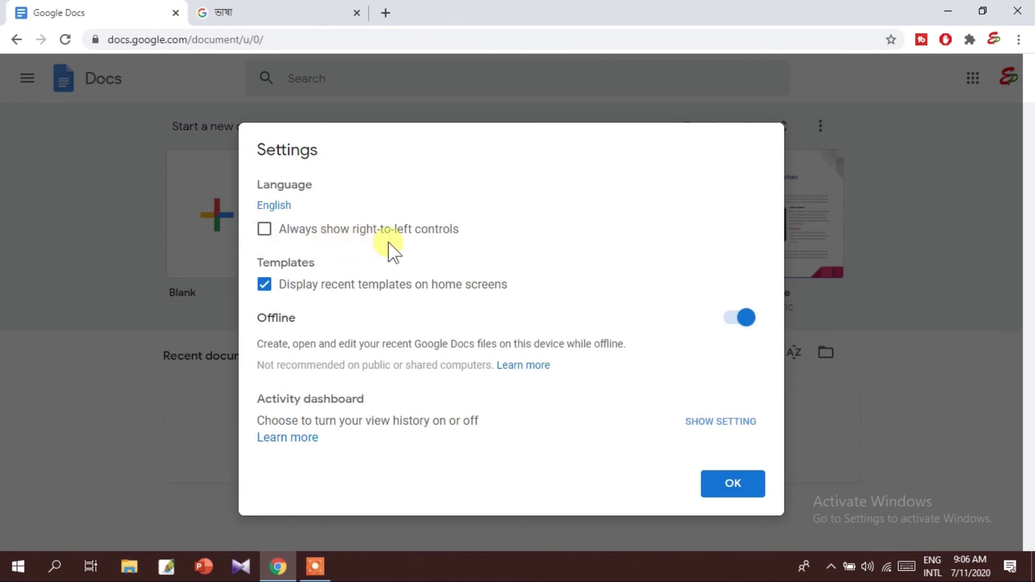
pyautogui.click(264, 229)
pyautogui.click(733, 483)
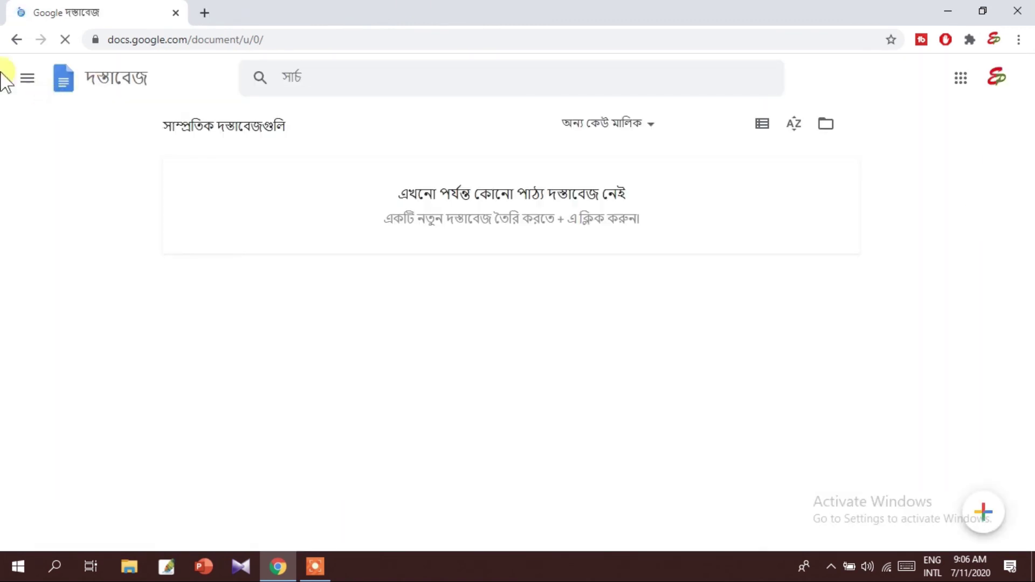
# - Switch to Google Forms and examine the "শিখি" form's questions and settings in the বাংলা interface, closing the settings dialog
pyautogui.click(14, 81)
pyautogui.click(73, 227)
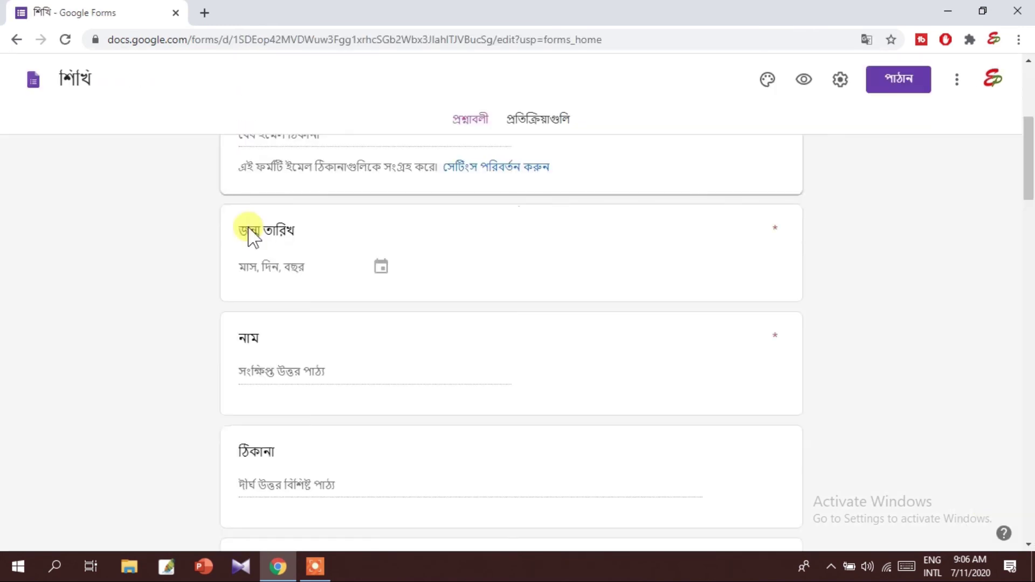
pyautogui.scroll(-5, 251, 233)
pyautogui.scroll(-10, 250, 237)
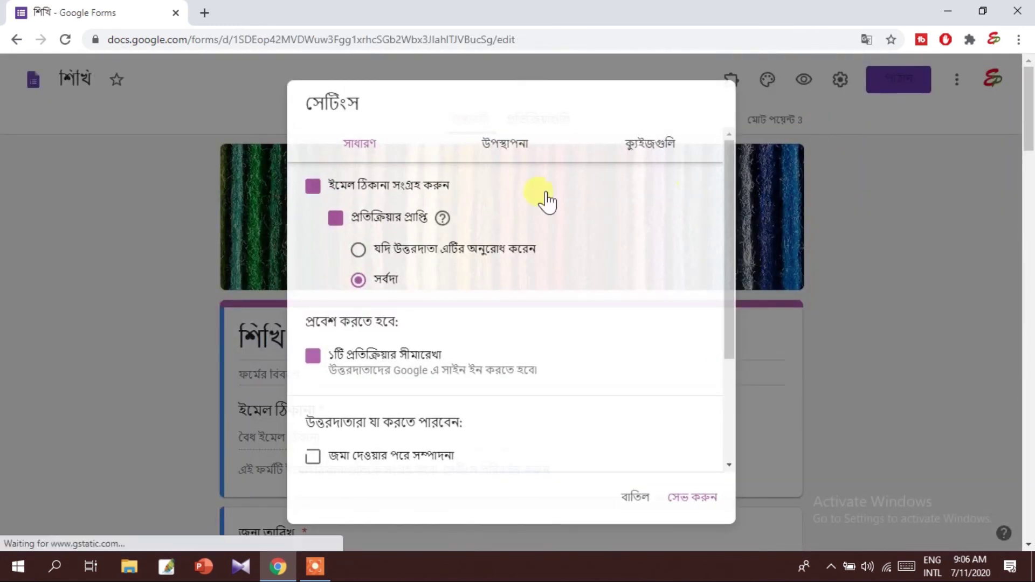
pyautogui.scroll(-3, 534, 321)
pyautogui.click(853, 326)
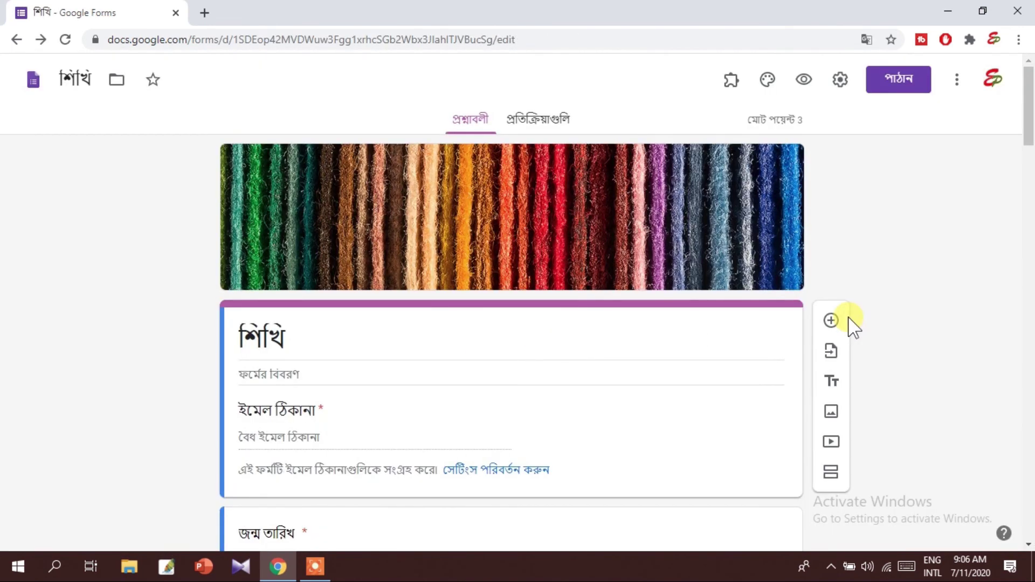